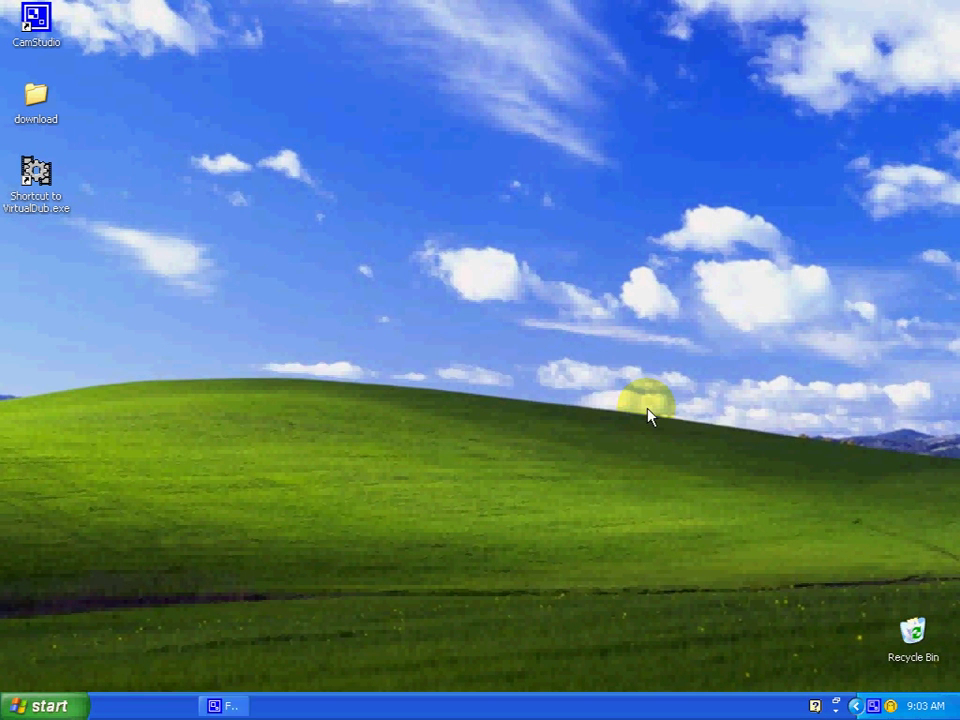
Step: Open the find folder inside the killhot folder of My Documents
{"action": "left_click", "coordinate": [45, 706]}
{"action": "left_click", "coordinate": [220, 284]}
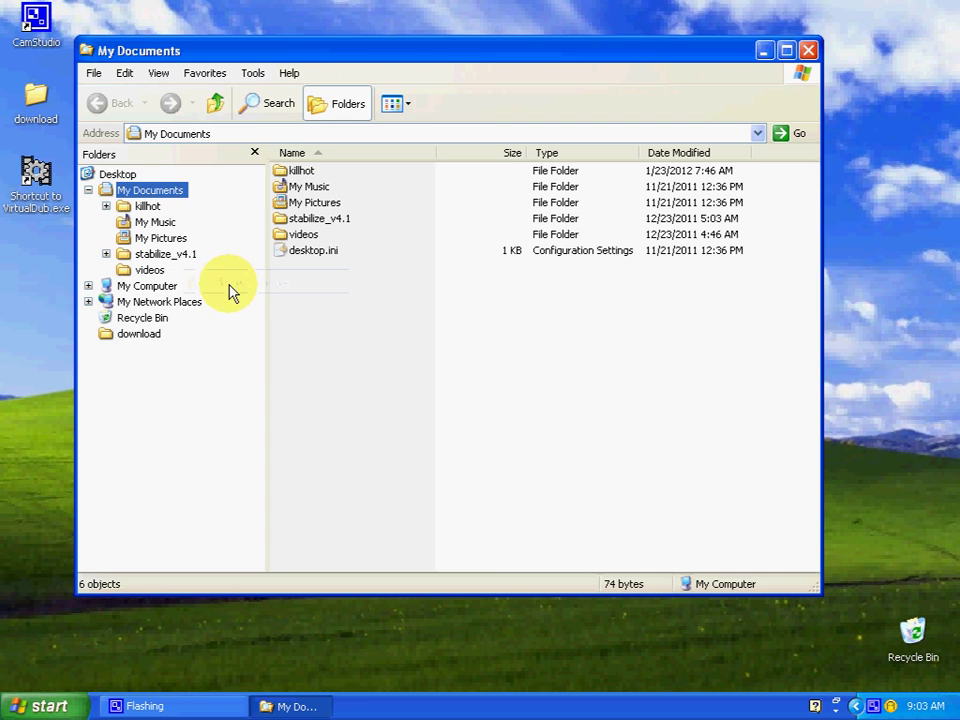
{"action": "left_click", "coordinate": [295, 176]}
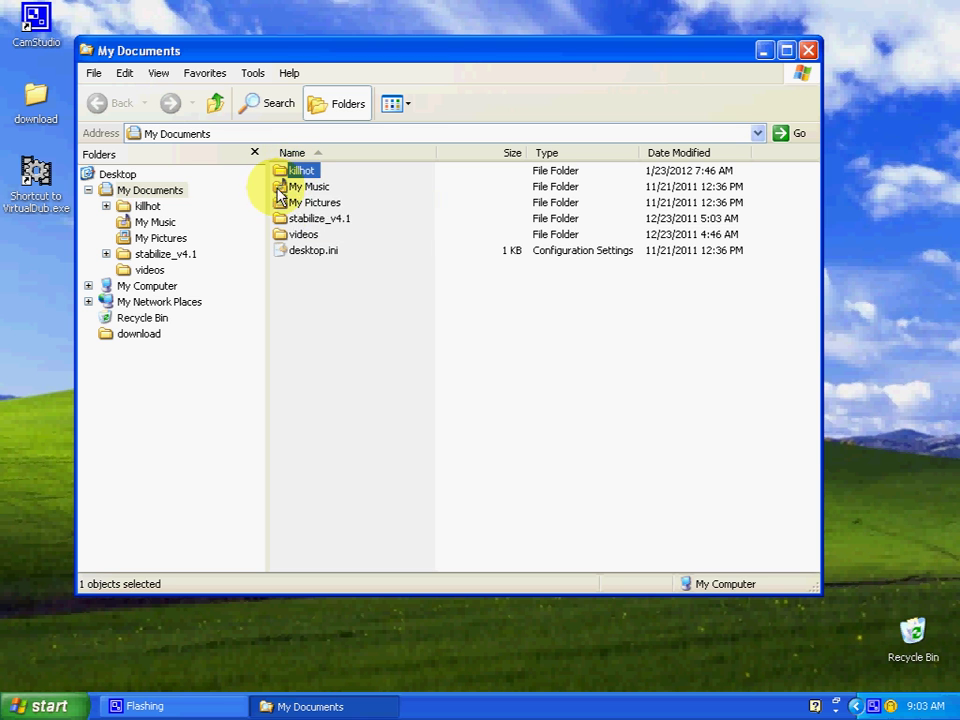
{"action": "double_click", "coordinate": [283, 176]}
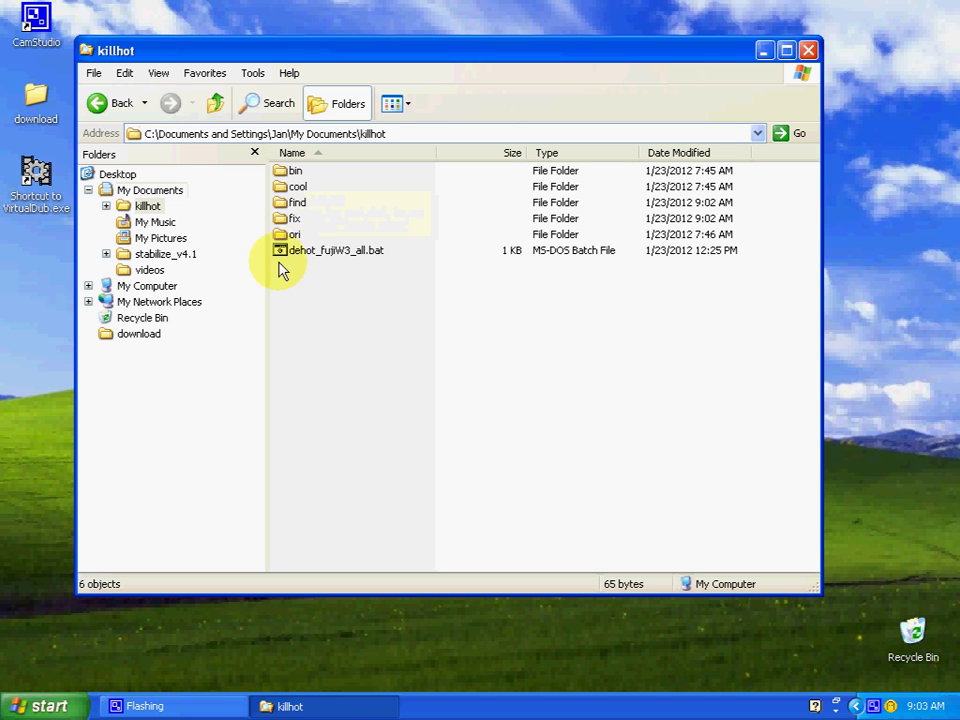
{"action": "left_click", "coordinate": [287, 206]}
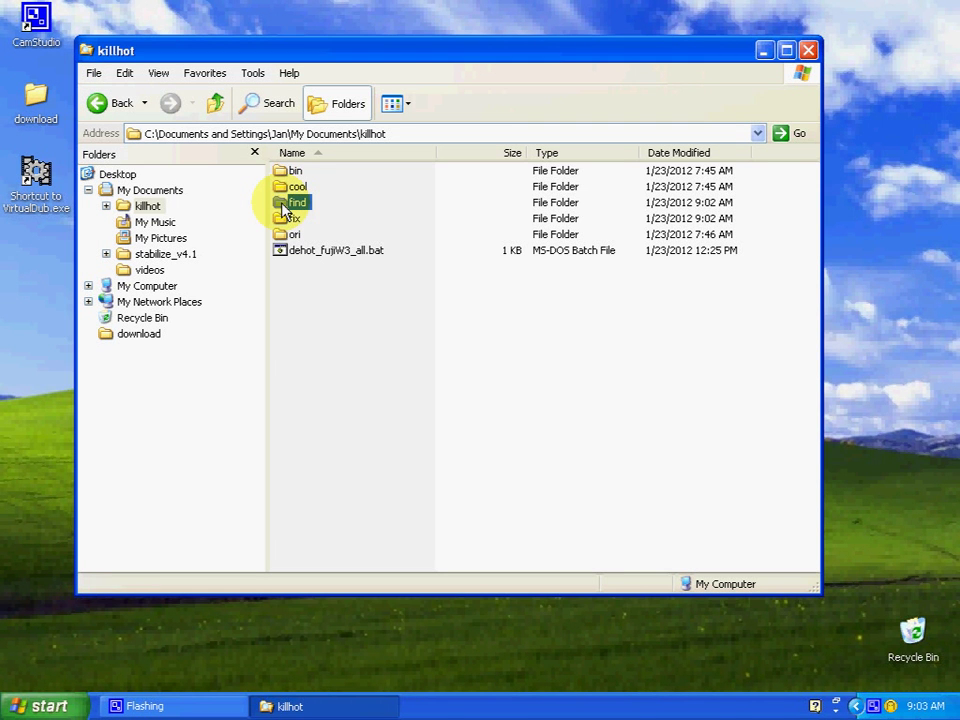
{"action": "double_click", "coordinate": [288, 204]}
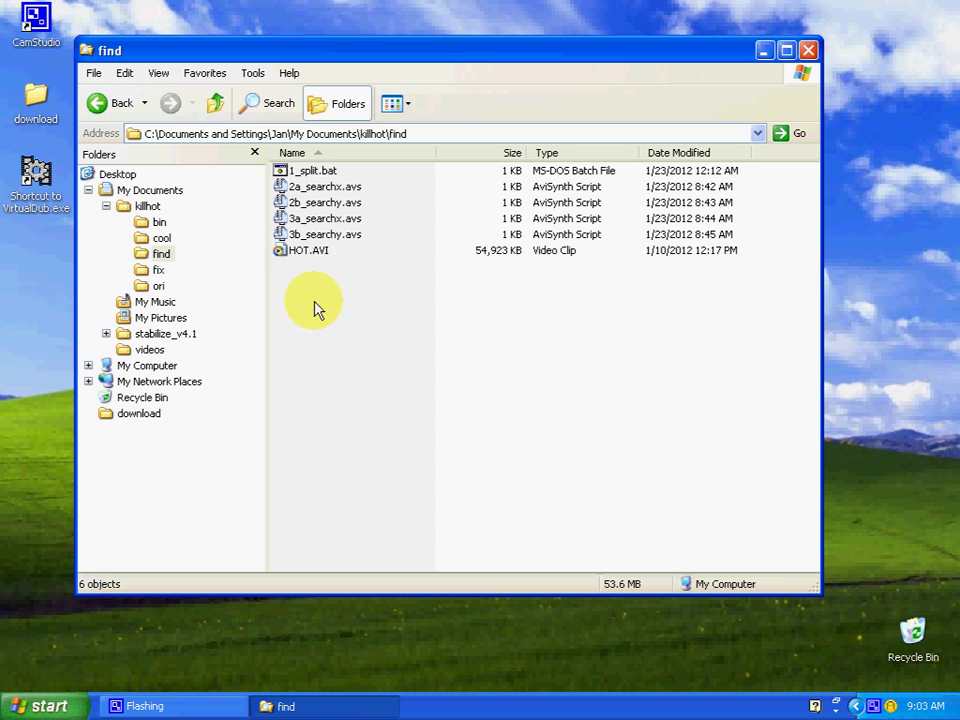
Step: Run 1_split.bat to split HOT.AVI into its left and right video files
{"action": "left_click", "coordinate": [308, 252]}
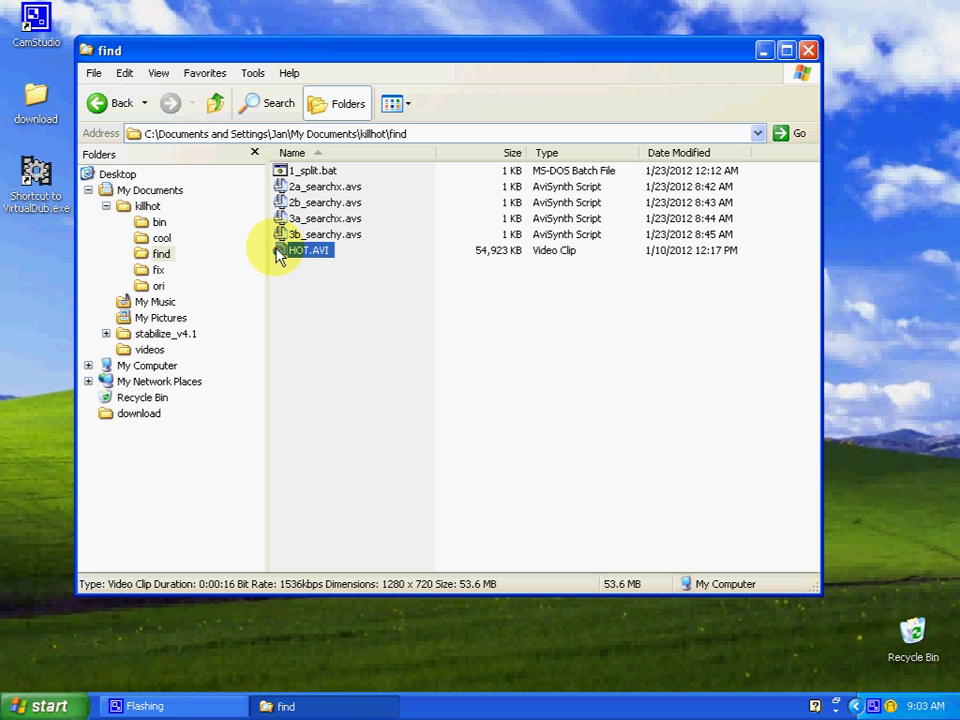
{"action": "double_click", "coordinate": [292, 175]}
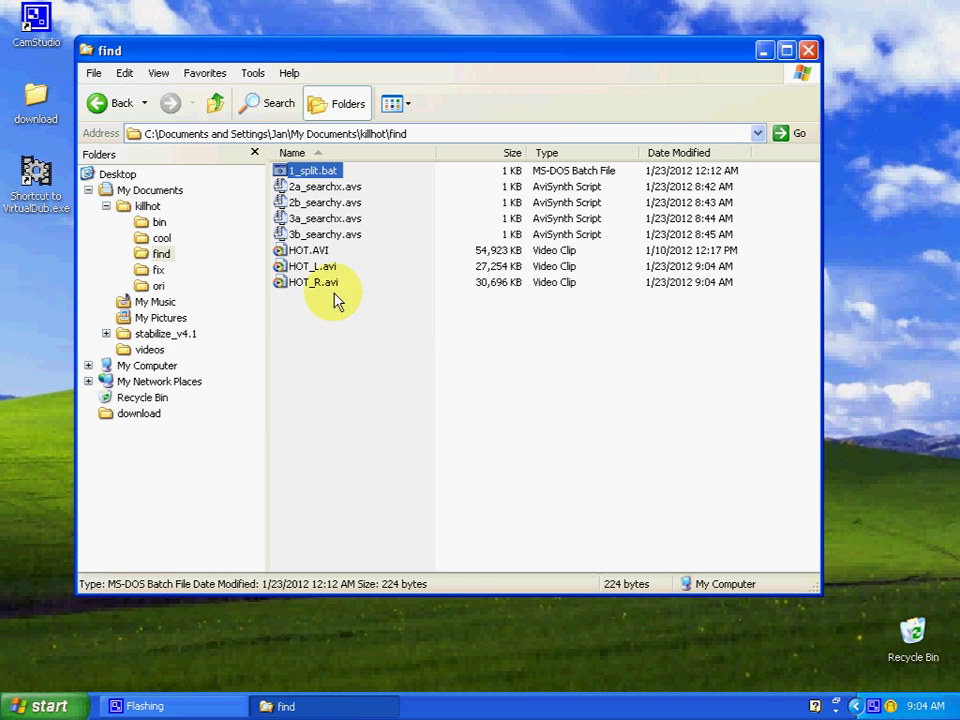
{"action": "left_click", "coordinate": [290, 266]}
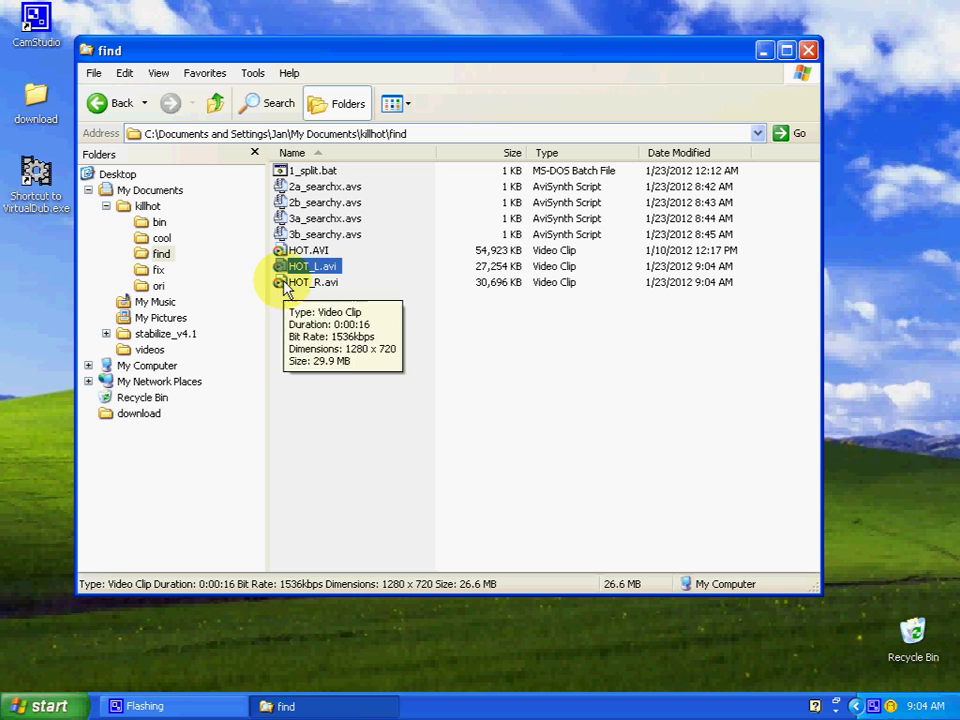
{"action": "left_click", "coordinate": [292, 283]}
Step: Open the 2a_searchx.avs script, save it with guess_x=750 for side "L", and close it
{"action": "left_click", "coordinate": [300, 187]}
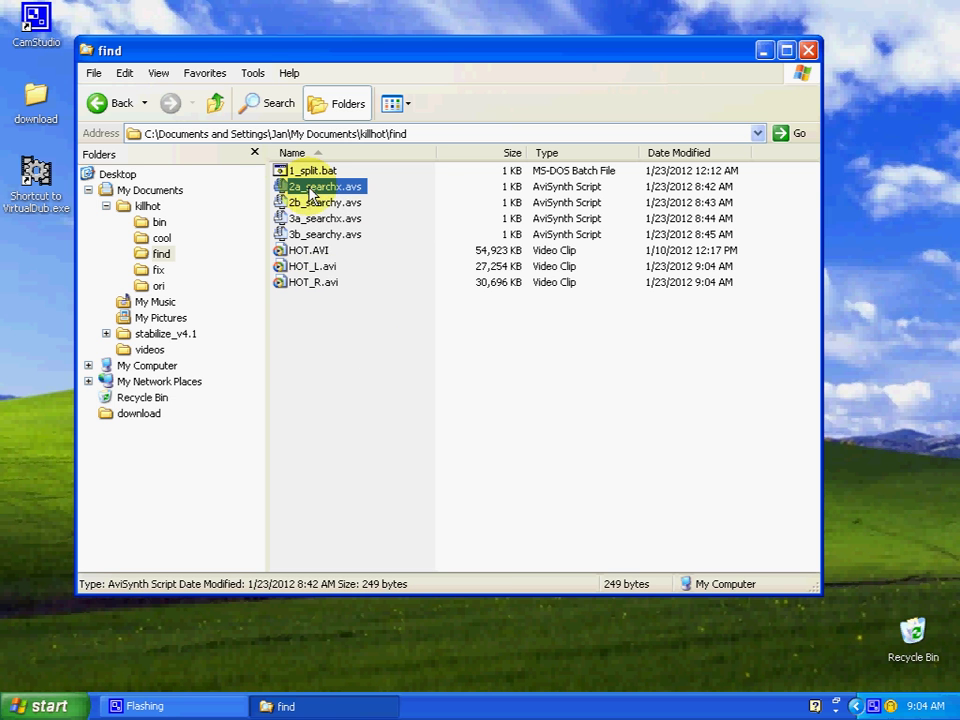
{"action": "double_click", "coordinate": [300, 187]}
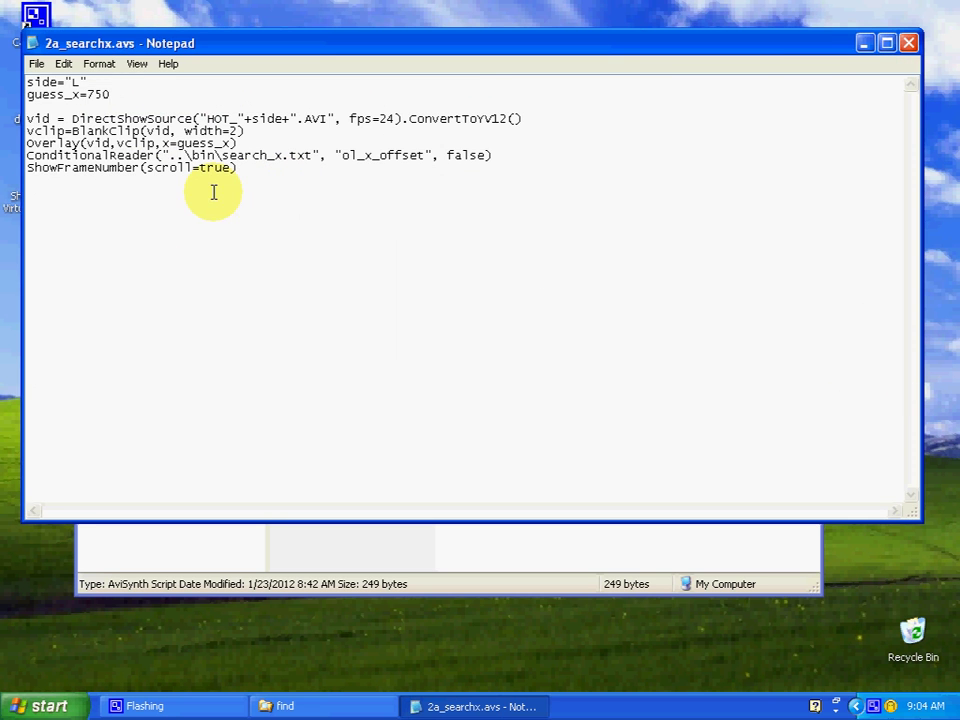
{"action": "left_click", "coordinate": [90, 94]}
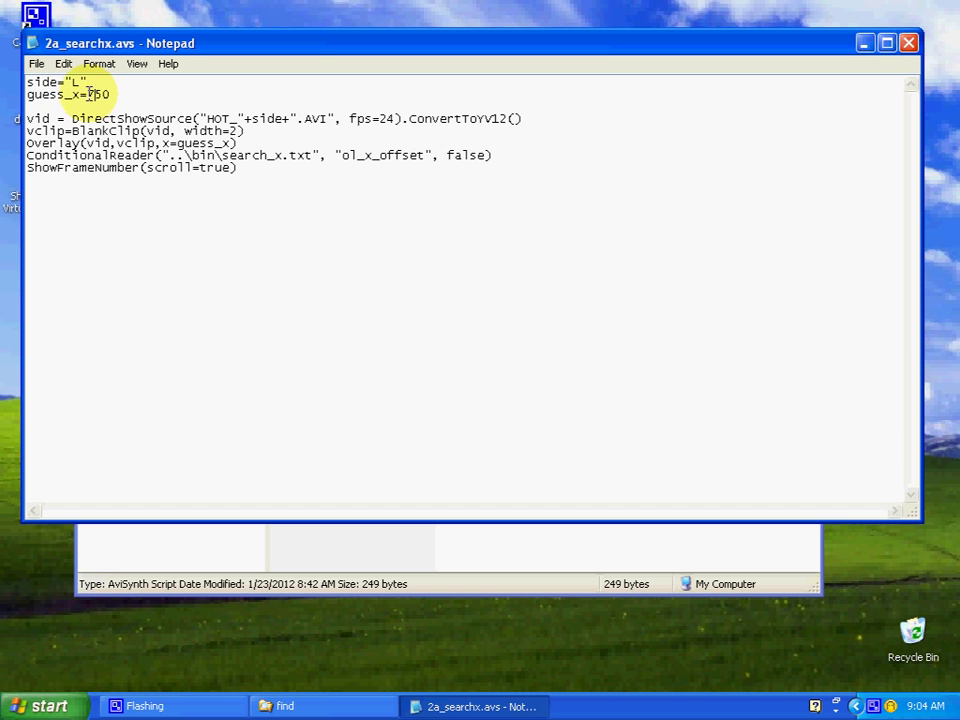
{"action": "double_click", "coordinate": [90, 94]}
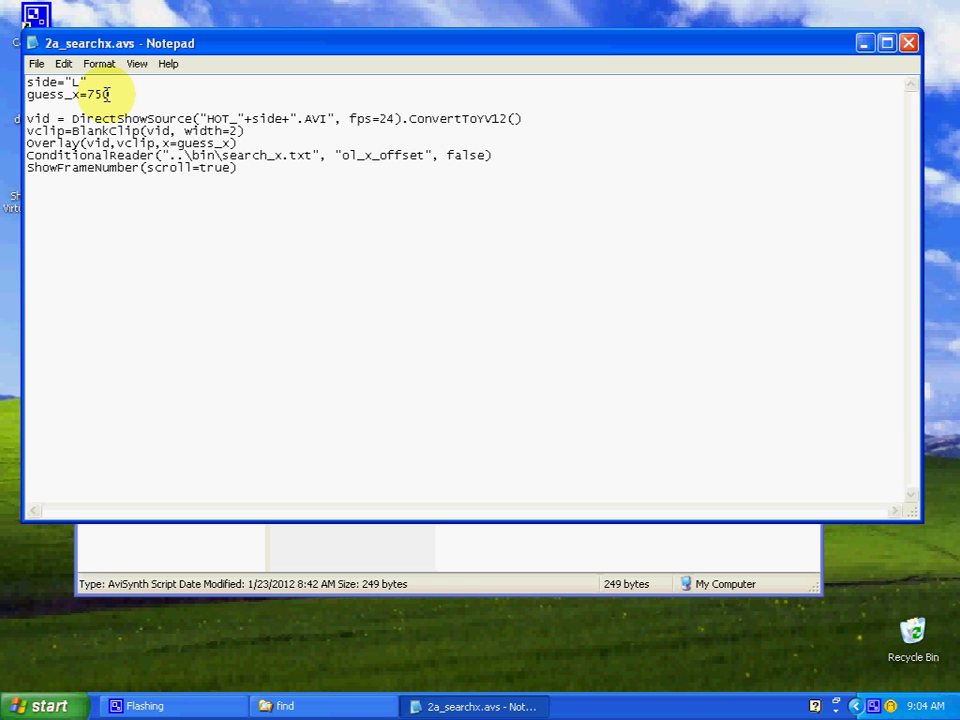
{"action": "left_click", "coordinate": [36, 63]}
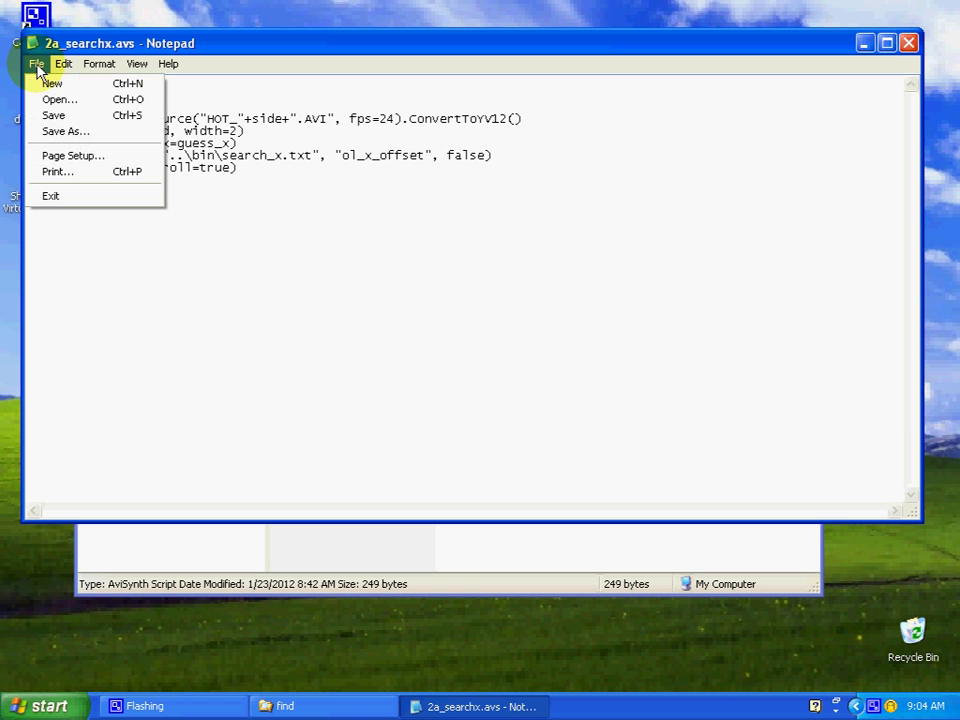
{"action": "left_click", "coordinate": [58, 116]}
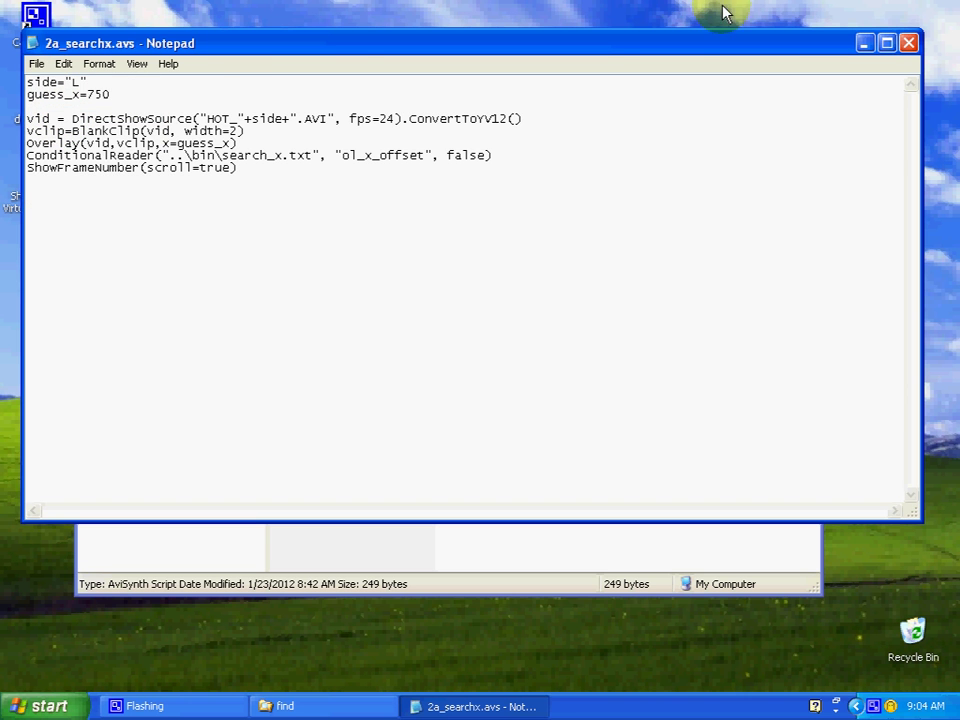
{"action": "left_click", "coordinate": [908, 43]}
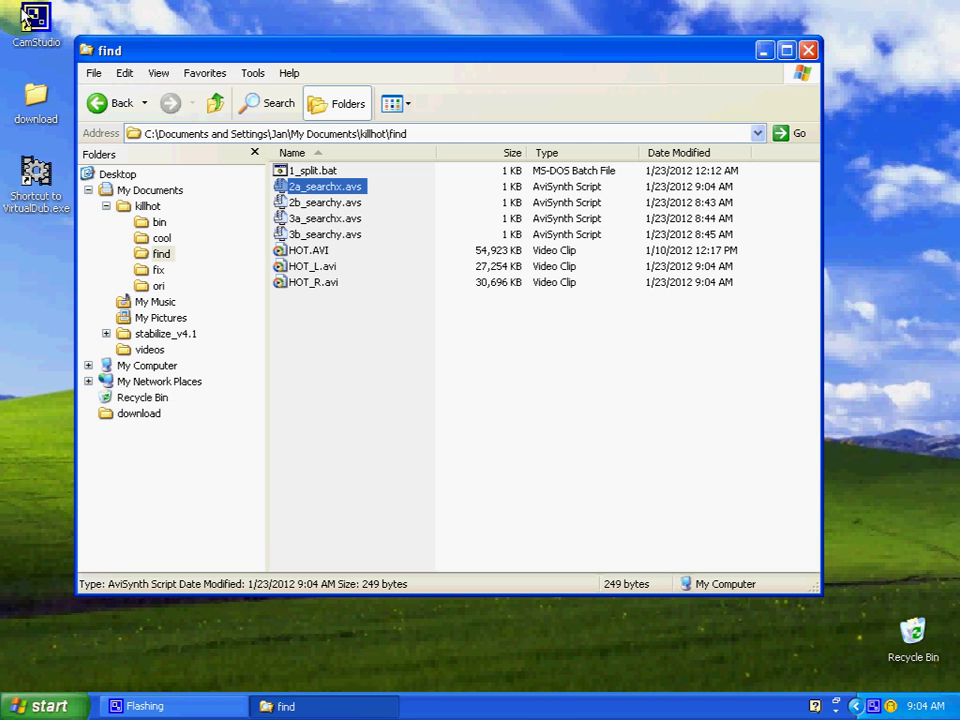
Step: Launch VirtualDub and load 2a_searchx.avs from the find folder into it
{"action": "double_click", "coordinate": [34, 170]}
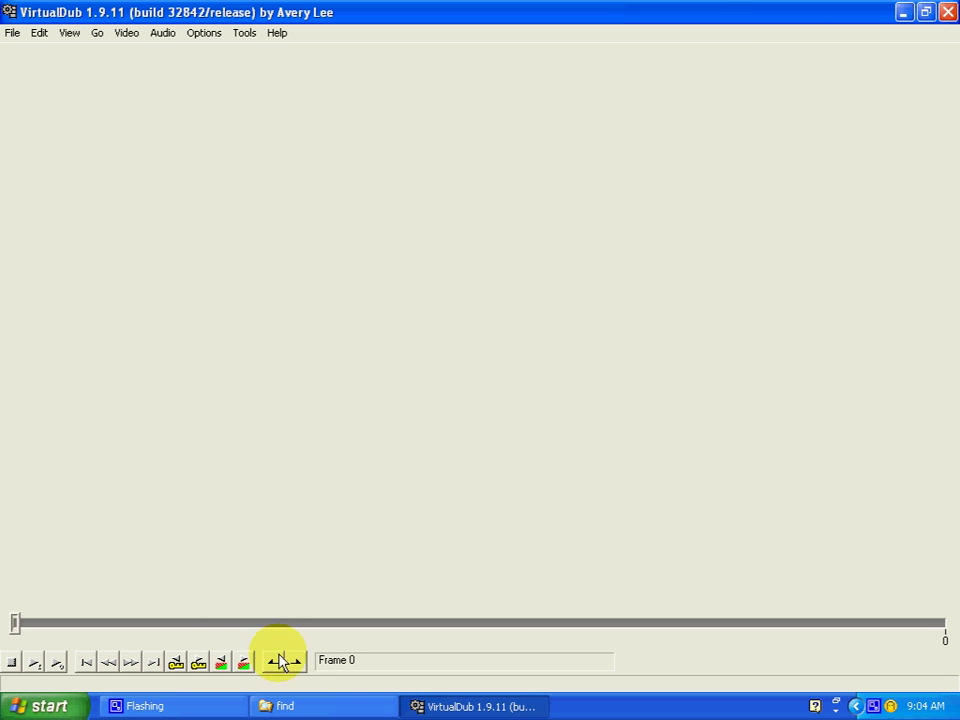
{"action": "left_click", "coordinate": [293, 708]}
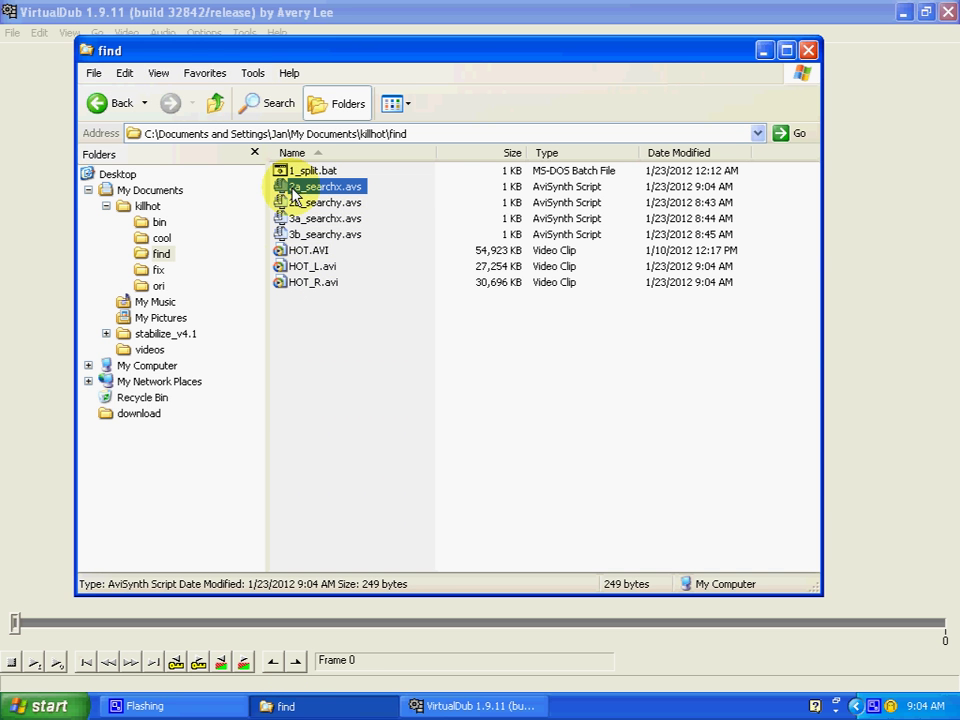
{"action": "left_click_drag", "start_coordinate": [293, 195], "coordinate": [4, 204]}
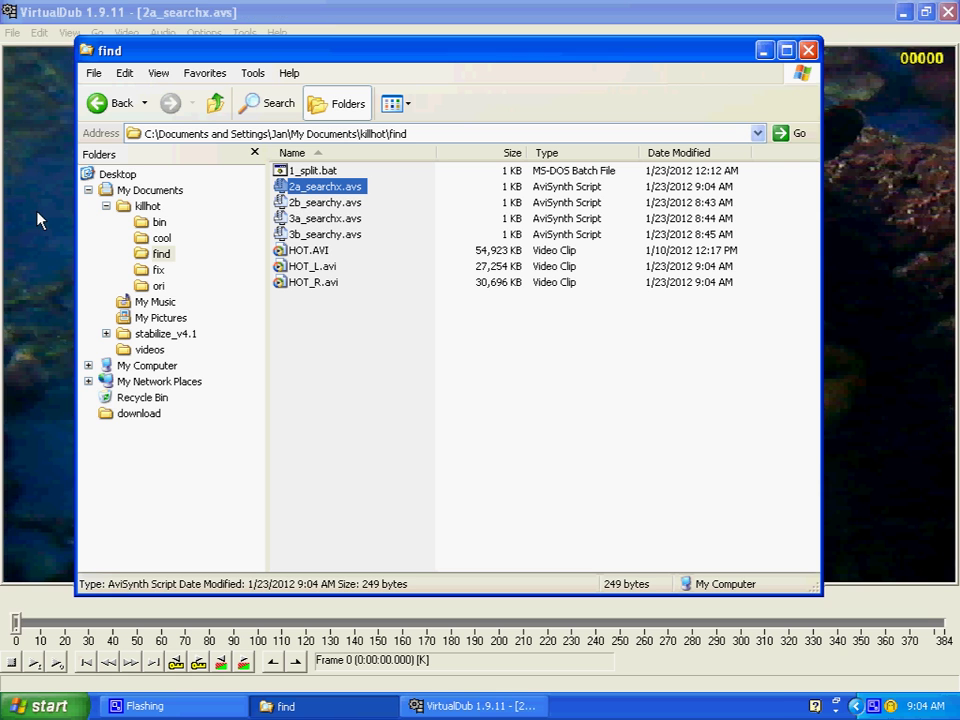
{"action": "left_click", "coordinate": [37, 218]}
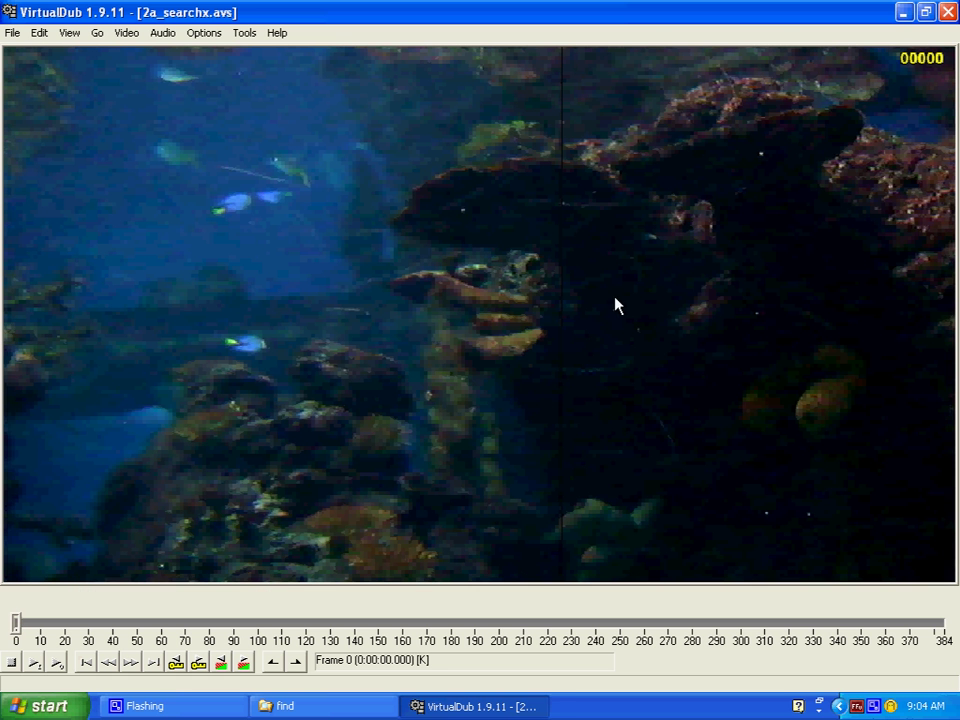
Step: Advance the video frame by frame to frame 28, watching the black vertical line move toward the hot pixel
{"action": "key", "text": "space"}
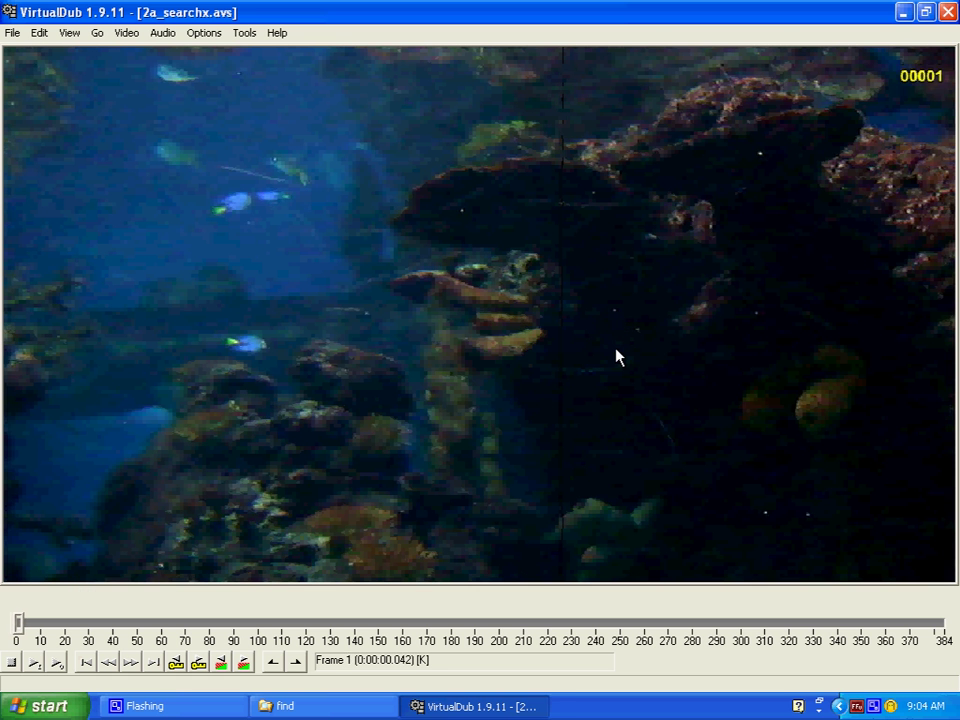
{"action": "key", "text": "Right"}
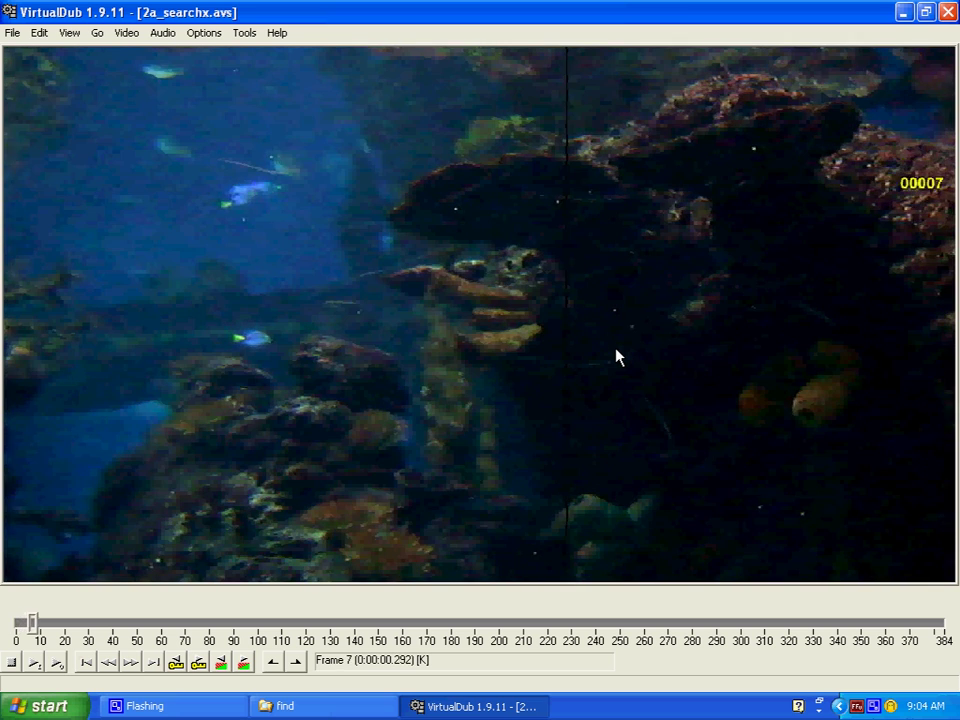
{"action": "key", "text": "Left"}
{"action": "key", "text": "Left"}
{"action": "key", "text": "Right"}
{"action": "key", "text": "Right"}
{"action": "key", "text": "Right"}
{"action": "key", "text": "Right"}
{"action": "key", "text": "Right"}
{"action": "key", "text": "Right"}
{"action": "key", "text": "Right"}
{"action": "key", "text": "Right"}
{"action": "key", "text": "Right"}
{"action": "key", "text": "Right"}
{"action": "key", "text": "Right"}
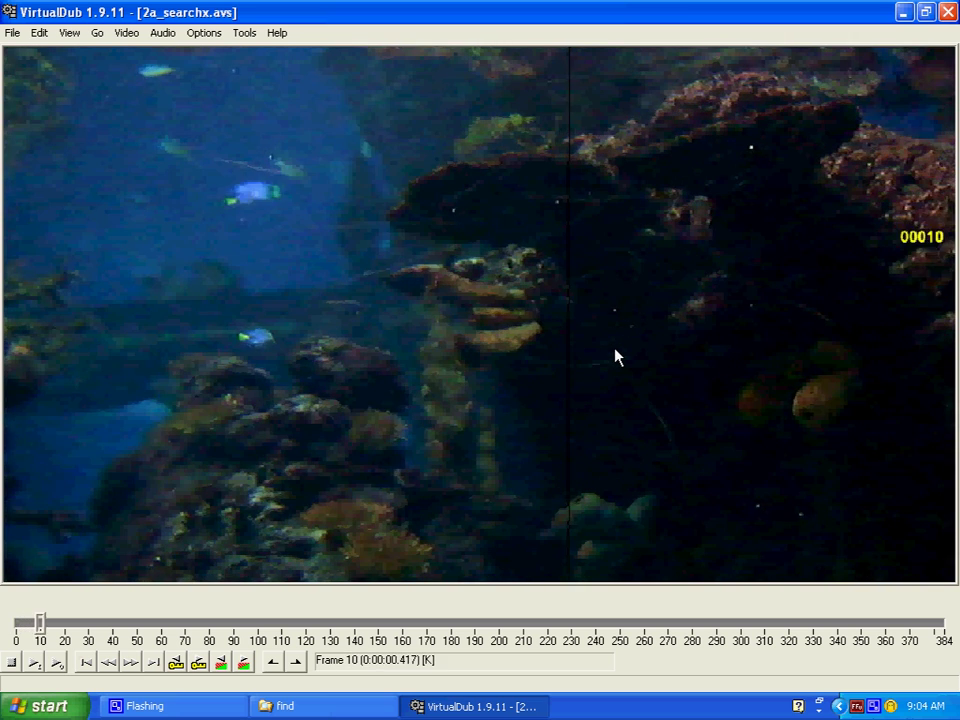
{"action": "key", "text": "Right"}
{"action": "key", "text": "Right"}
{"action": "key", "text": "Right"}
{"action": "key", "text": "Right"}
{"action": "key", "text": "Right"}
{"action": "key", "text": "Right"}
{"action": "key", "text": "Right"}
{"action": "key", "text": "Right"}
{"action": "key", "text": "Right"}
{"action": "key", "text": "Right"}
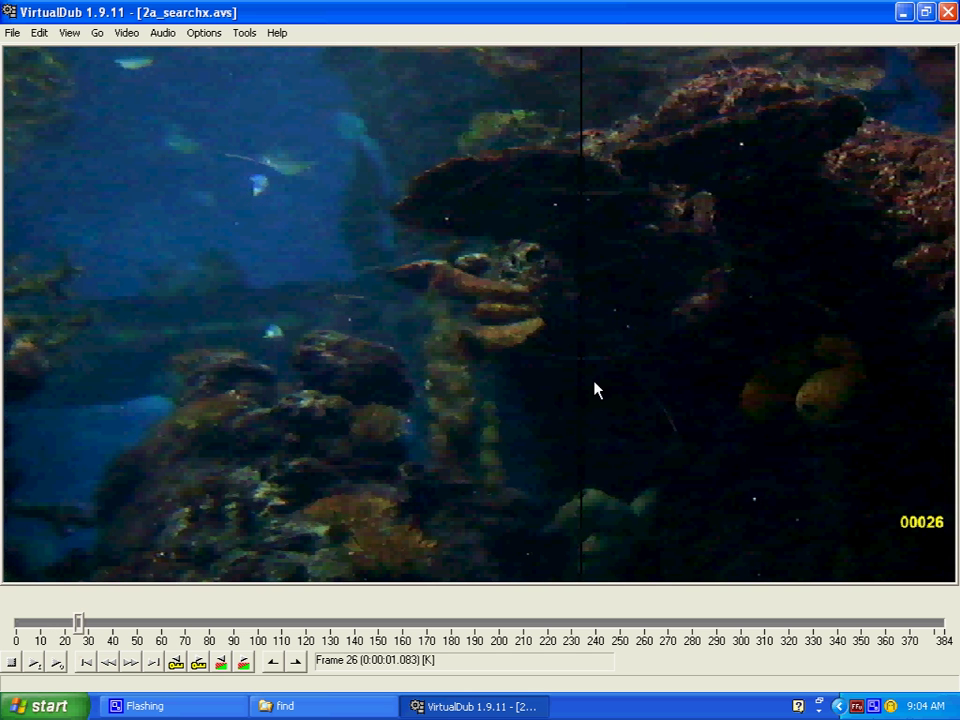
{"action": "key", "text": "Right"}
{"action": "key", "text": "Right"}
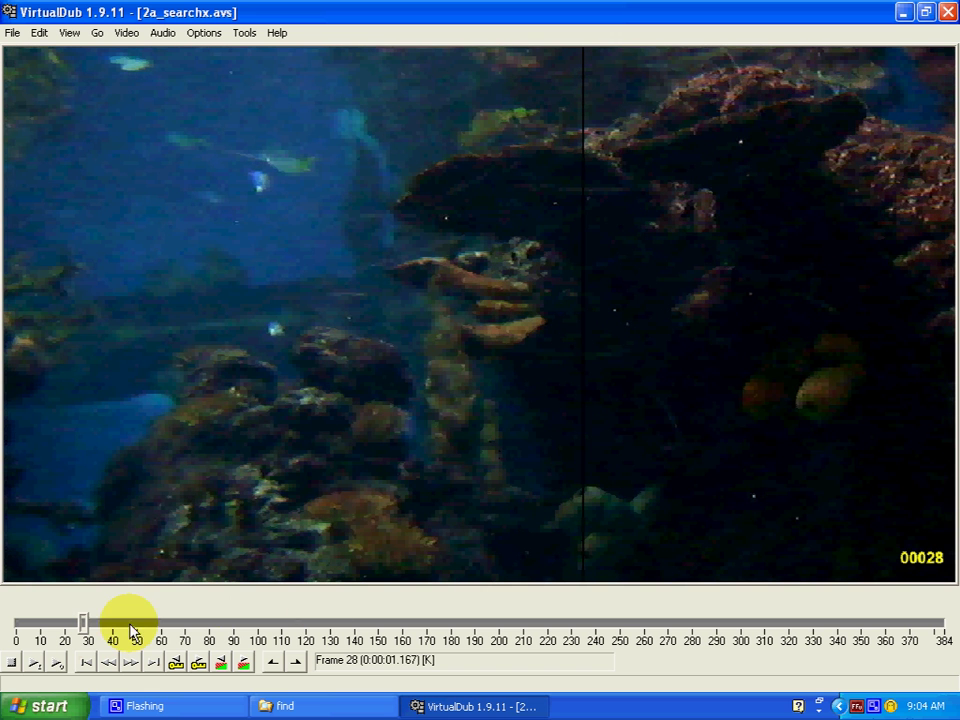
Step: Jump ahead to frame 51 and advance frame by frame to frame 73 to bring the vertical line past the hot pixel
{"action": "left_click", "coordinate": [139, 627]}
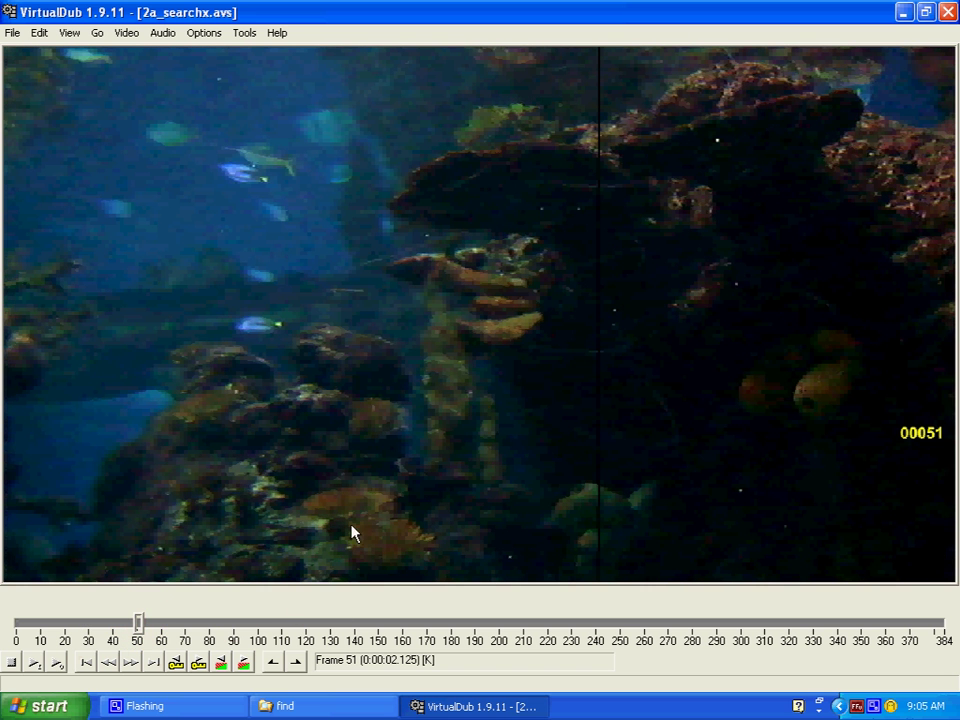
{"action": "left_click", "coordinate": [130, 665]}
{"action": "left_click", "coordinate": [130, 665]}
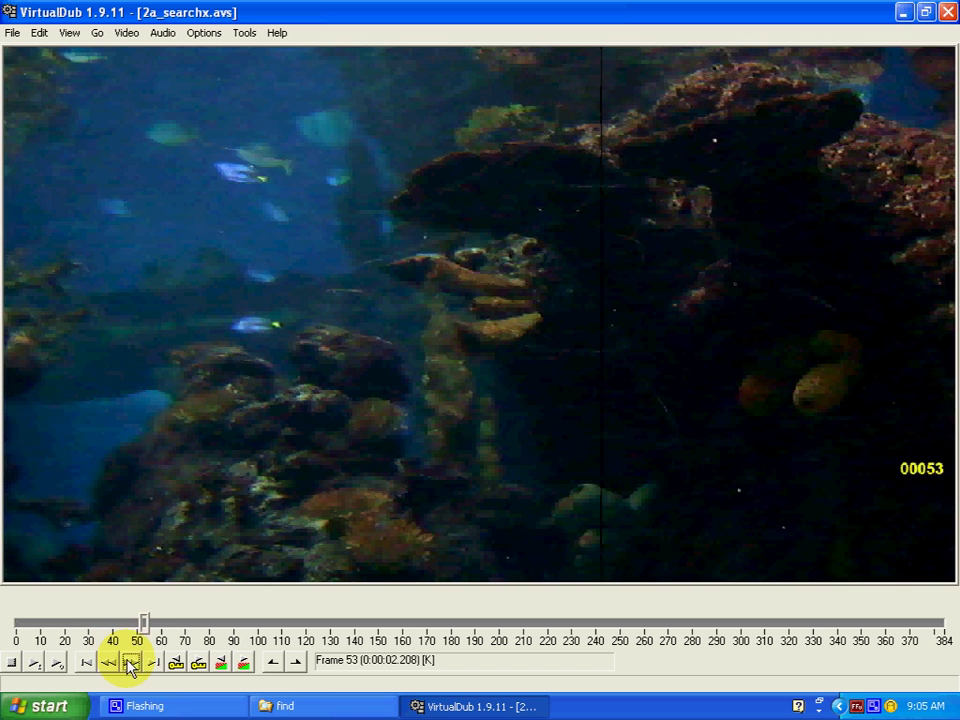
{"action": "left_click", "coordinate": [130, 665]}
{"action": "left_click", "coordinate": [130, 665]}
{"action": "left_click", "coordinate": [130, 665]}
{"action": "left_click", "coordinate": [130, 665]}
{"action": "left_click", "coordinate": [130, 665]}
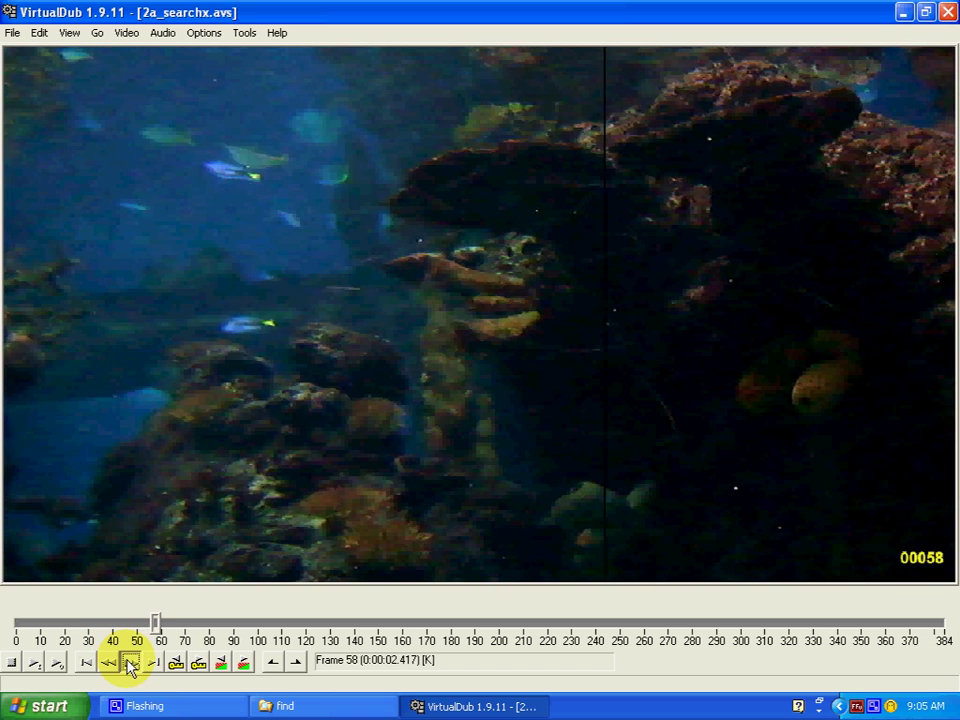
{"action": "left_click", "coordinate": [130, 665]}
{"action": "left_click", "coordinate": [130, 665]}
{"action": "left_click", "coordinate": [130, 665]}
{"action": "left_click", "coordinate": [130, 665]}
{"action": "left_click", "coordinate": [130, 665]}
{"action": "double_click", "coordinate": [130, 665]}
{"action": "double_click", "coordinate": [130, 665]}
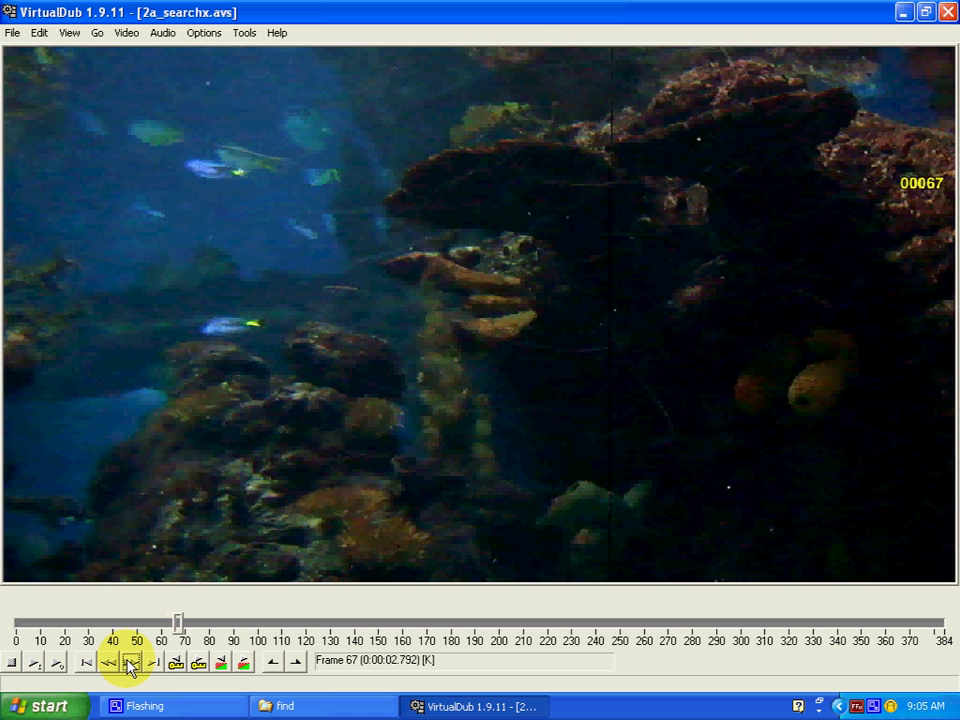
{"action": "double_click", "coordinate": [130, 665]}
{"action": "double_click", "coordinate": [130, 665]}
{"action": "left_click", "coordinate": [130, 665]}
{"action": "left_click", "coordinate": [130, 665]}
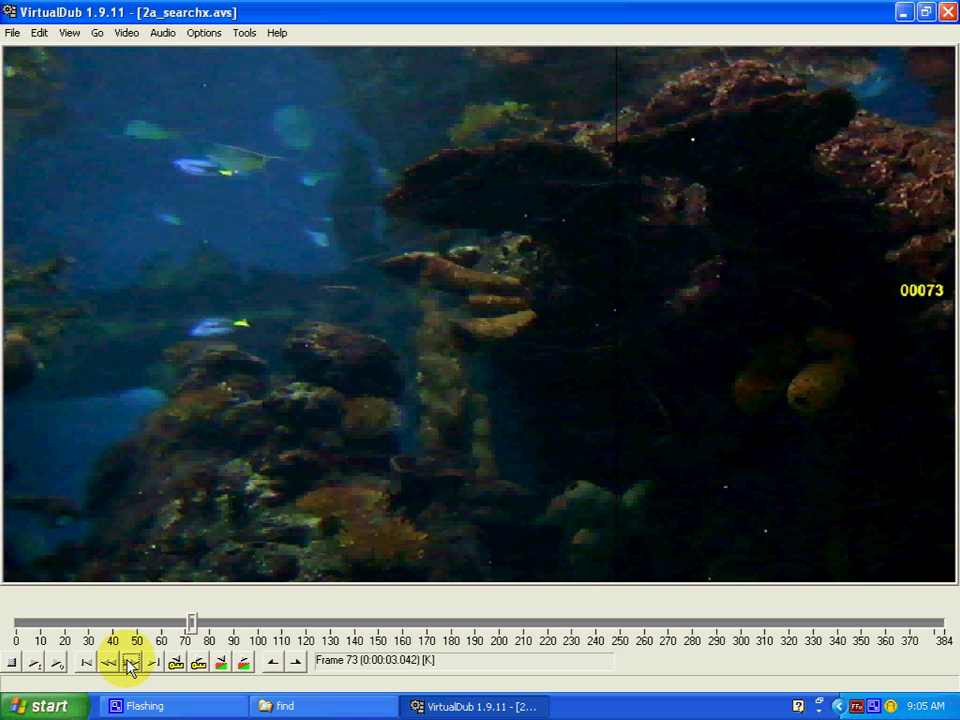
Step: Go back to frame 70 and forward to frame 71 to pinpoint where the line meets the hot pixel
{"action": "left_click", "coordinate": [106, 664]}
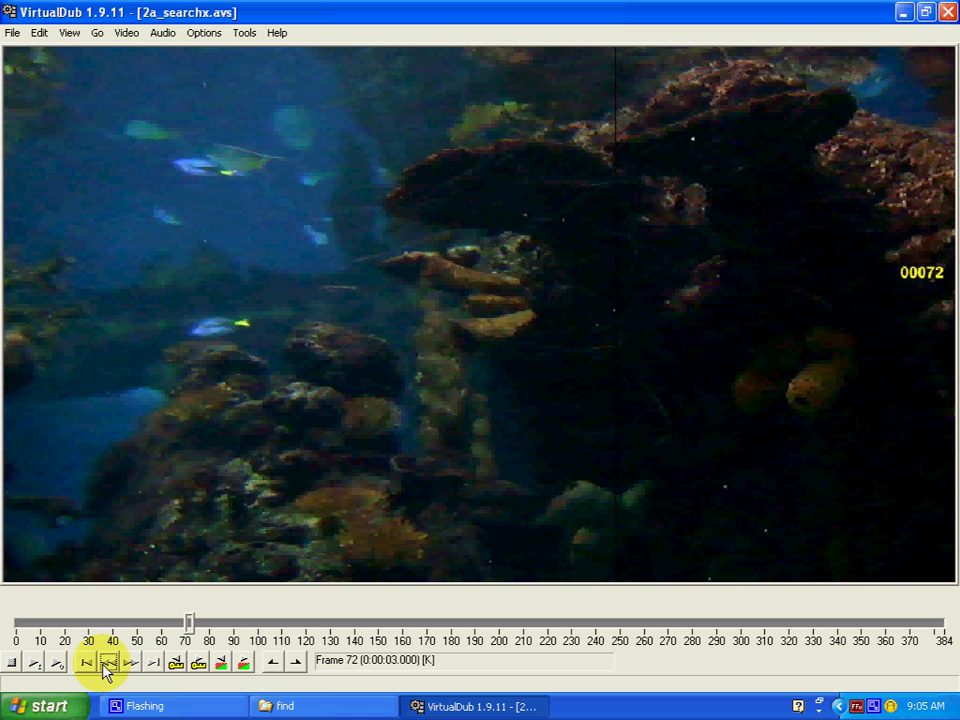
{"action": "left_click", "coordinate": [106, 664]}
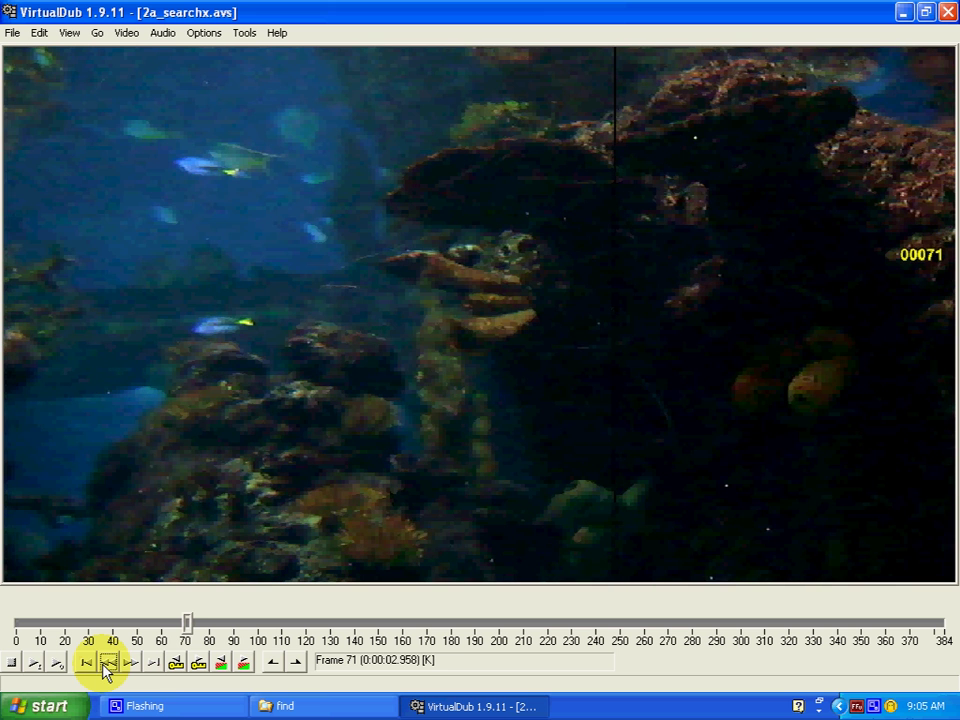
{"action": "left_click", "coordinate": [106, 664]}
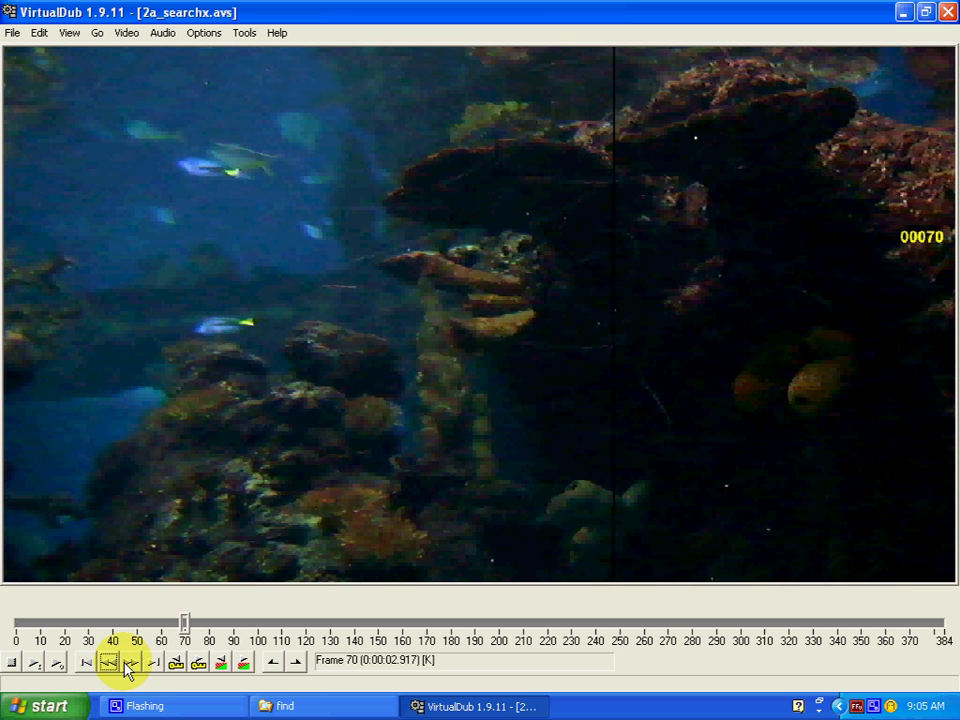
{"action": "left_click", "coordinate": [130, 664]}
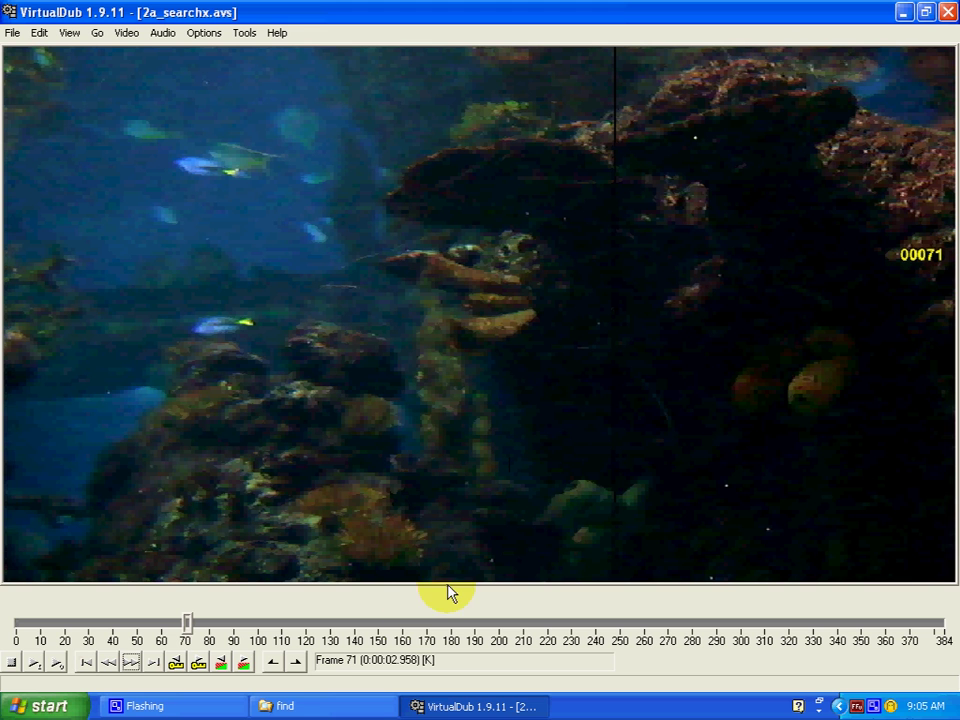
Step: Set guess_y to 330 in 2b_searchy.avs from the find folder, save the script and close it
{"action": "left_click", "coordinate": [279, 706]}
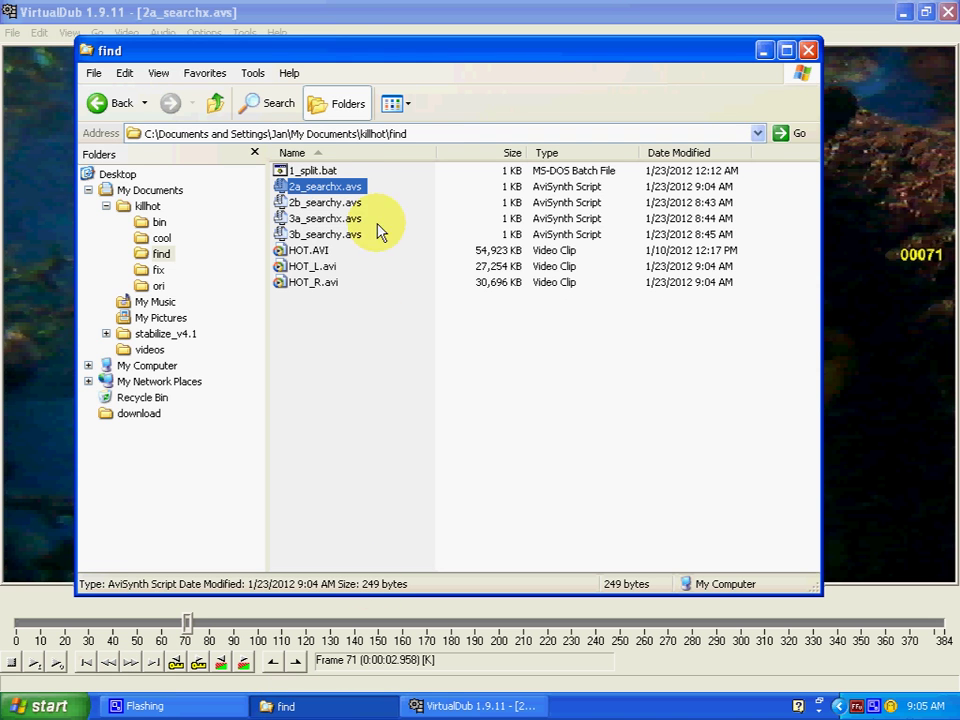
{"action": "left_click", "coordinate": [311, 204]}
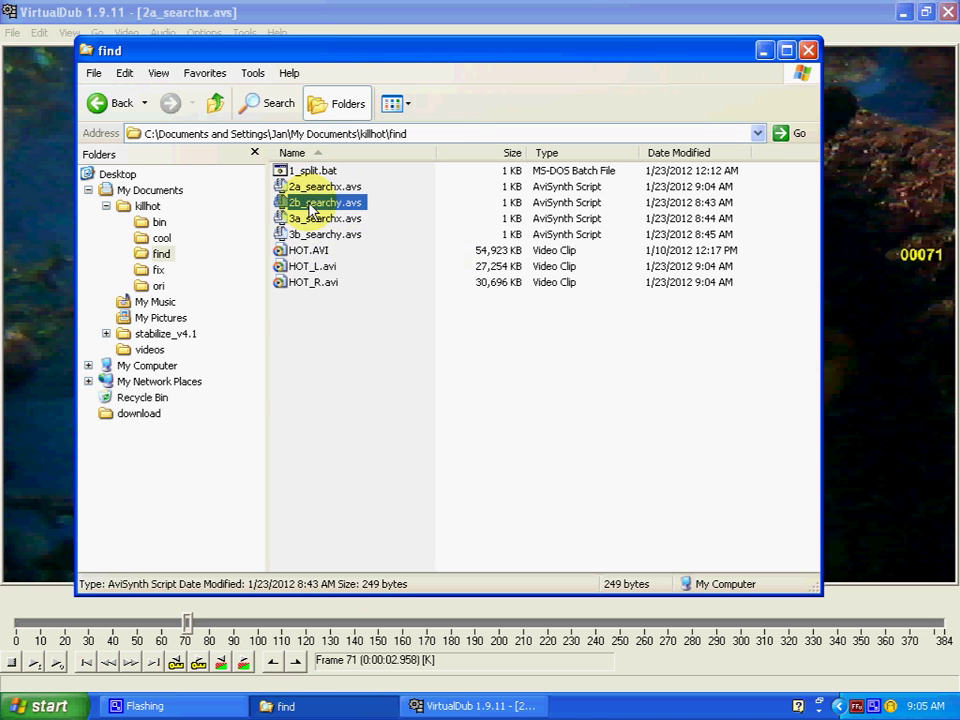
{"action": "double_click", "coordinate": [311, 204]}
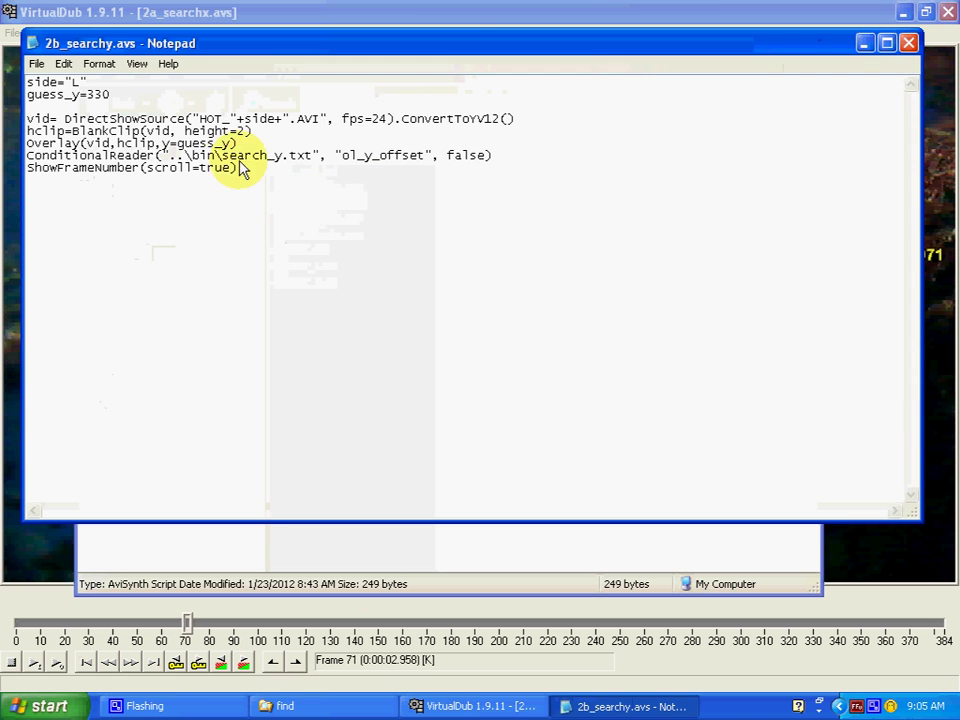
{"action": "double_click", "coordinate": [94, 95]}
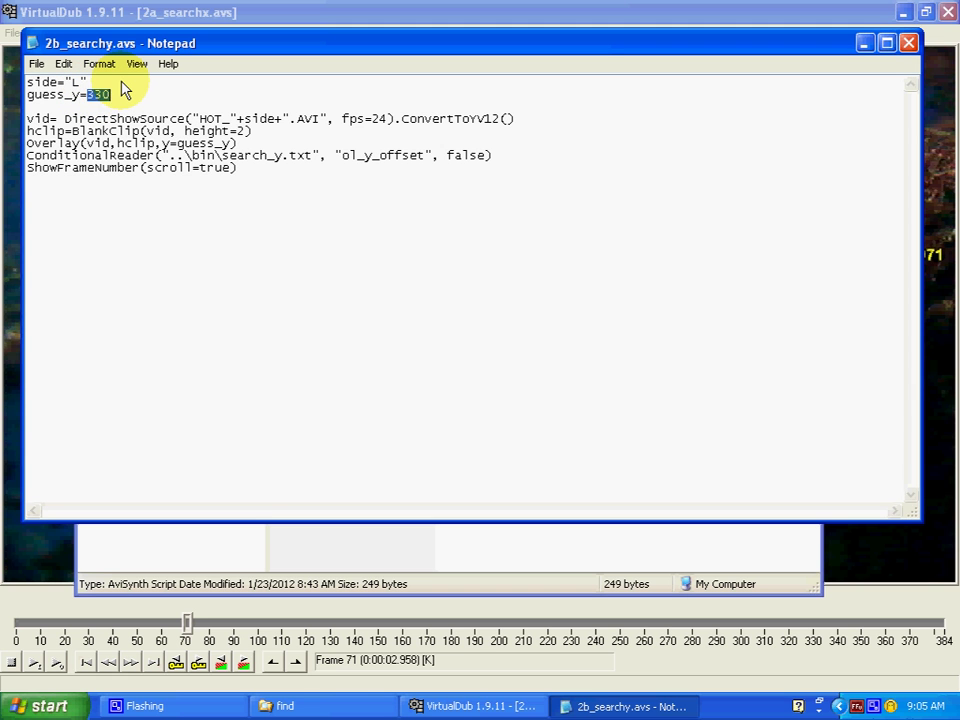
{"action": "type", "text": "33"}
{"action": "left_click", "coordinate": [37, 64]}
{"action": "left_click", "coordinate": [47, 114]}
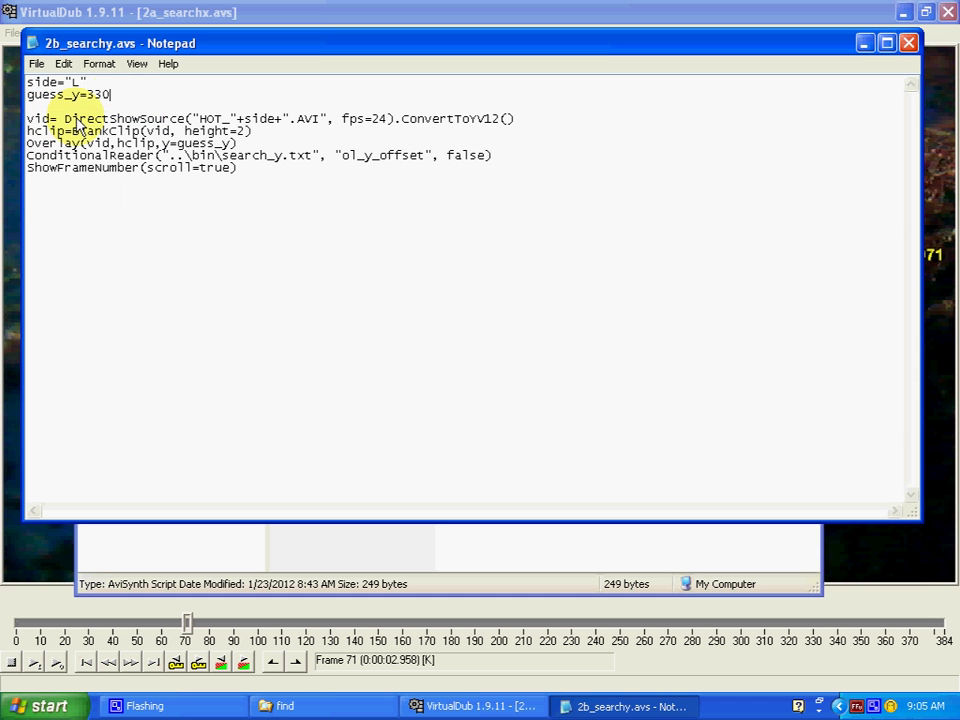
{"action": "left_click", "coordinate": [909, 43]}
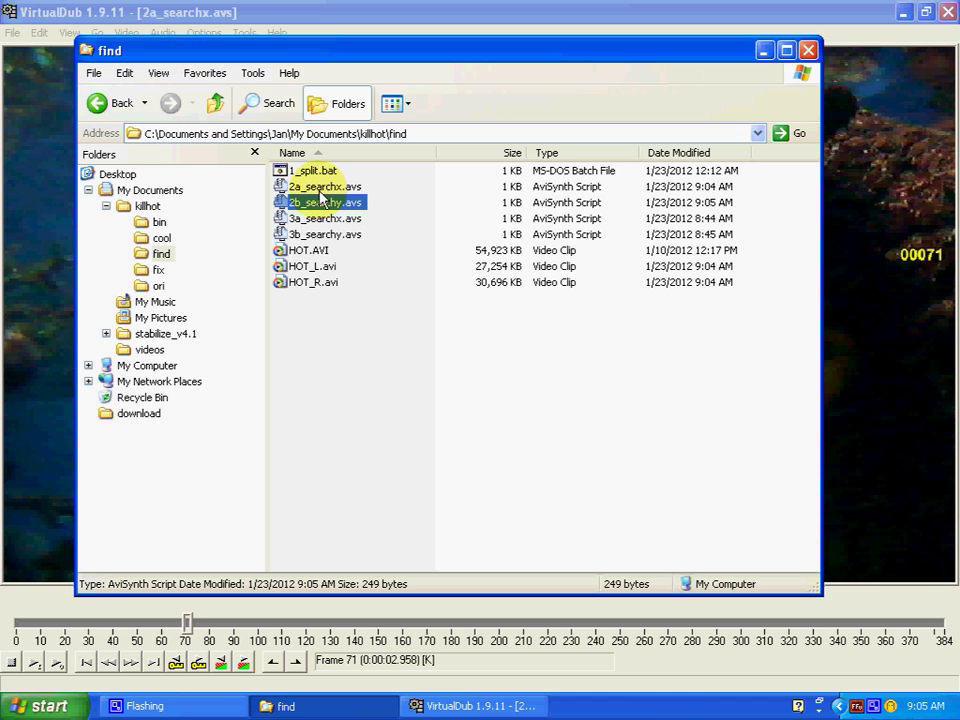
Step: Load 2b_searchy.avs into VirtualDub and advance to frame 33, following the horizontal black line past the hot pixel
{"action": "left_click_drag", "start_coordinate": [322, 198], "coordinate": [45, 272]}
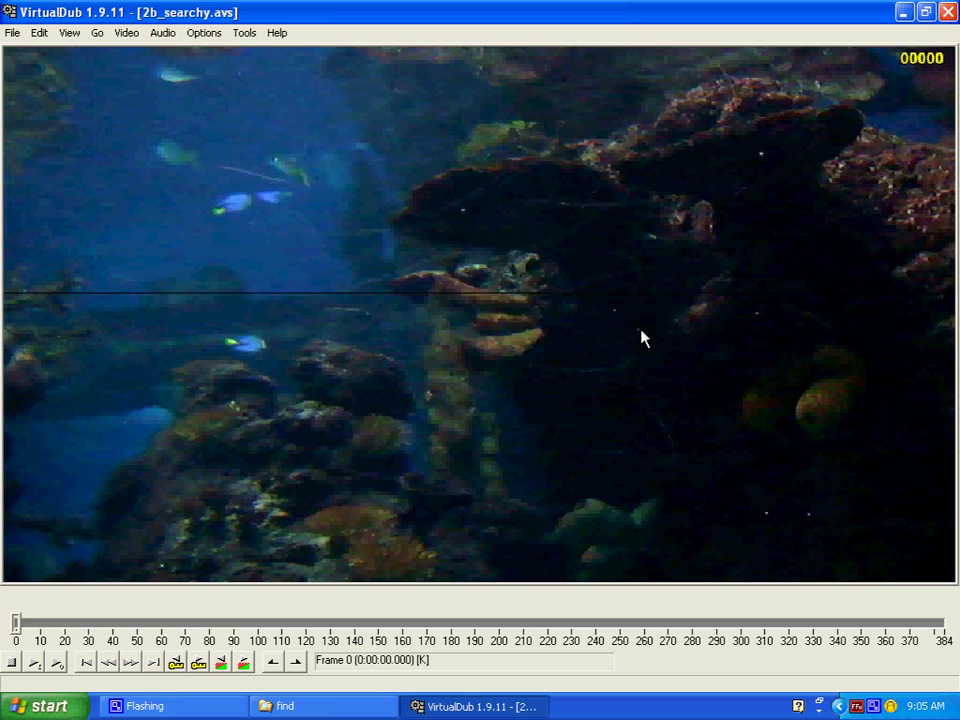
{"action": "key", "text": "space"}
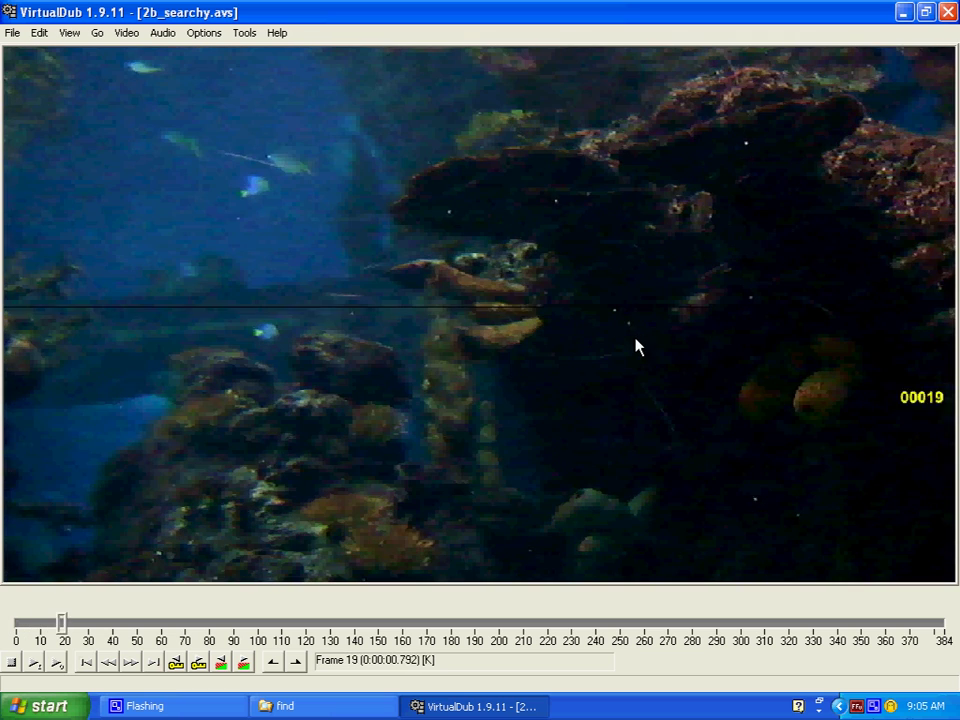
{"action": "left_click", "coordinate": [130, 663]}
{"action": "left_click", "coordinate": [130, 663]}
{"action": "left_click", "coordinate": [130, 663]}
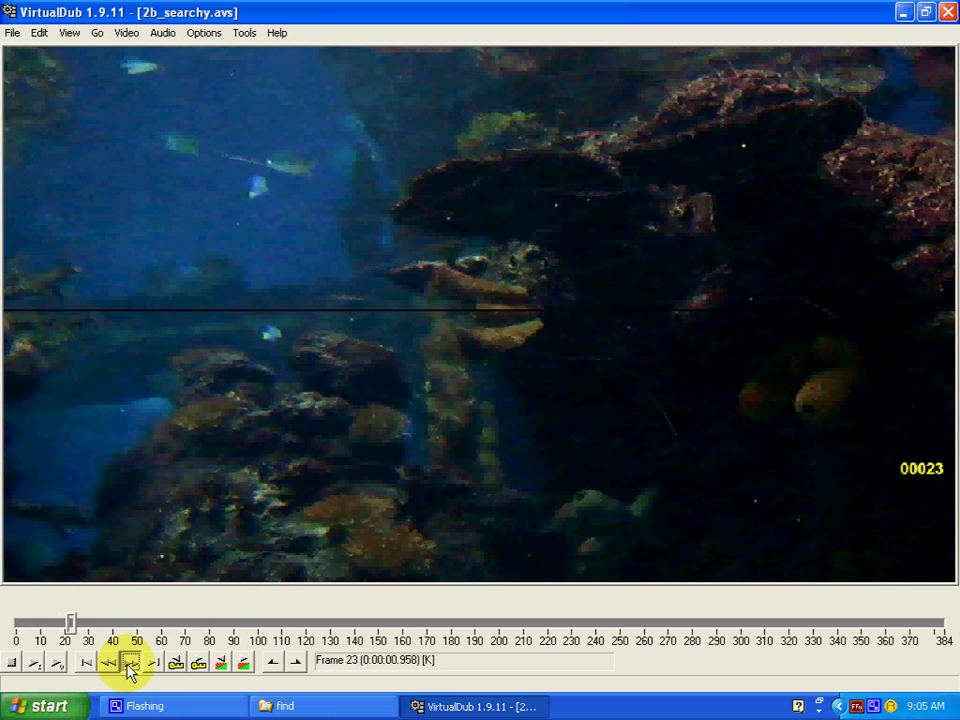
{"action": "left_click", "coordinate": [130, 663]}
{"action": "left_click", "coordinate": [130, 663]}
{"action": "left_click", "coordinate": [130, 663]}
{"action": "left_click", "coordinate": [130, 663]}
{"action": "left_click", "coordinate": [130, 663]}
{"action": "left_click", "coordinate": [130, 663]}
{"action": "left_click", "coordinate": [130, 663]}
{"action": "left_click", "coordinate": [130, 663]}
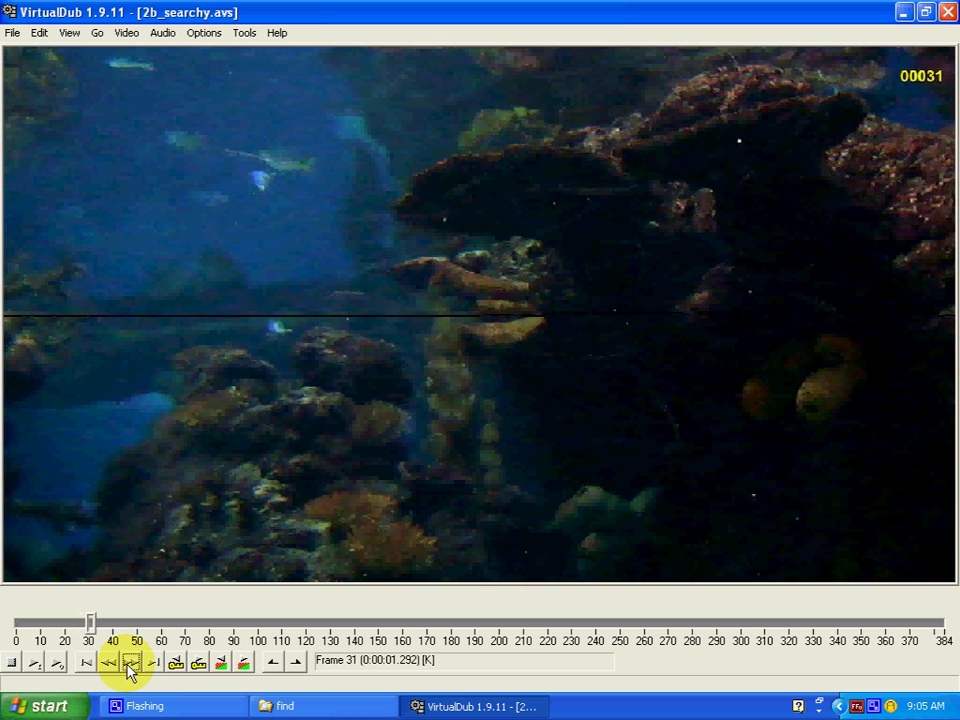
{"action": "left_click", "coordinate": [130, 663]}
{"action": "left_click", "coordinate": [130, 663]}
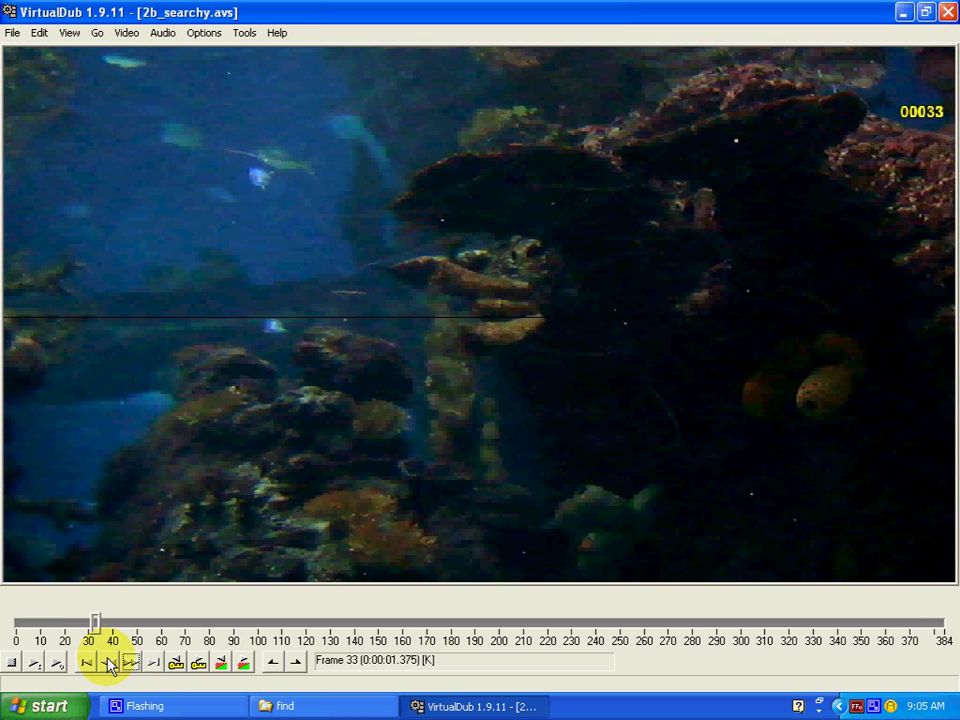
Step: Go back frame by frame beyond frame 22, and forward to frame 23, to pinpoint where the horizontal line meets the hot pixel
{"action": "left_click", "coordinate": [109, 664]}
{"action": "left_click", "coordinate": [109, 664]}
{"action": "left_click", "coordinate": [109, 664]}
{"action": "left_click", "coordinate": [109, 664]}
{"action": "left_click", "coordinate": [109, 664]}
{"action": "left_click", "coordinate": [109, 664]}
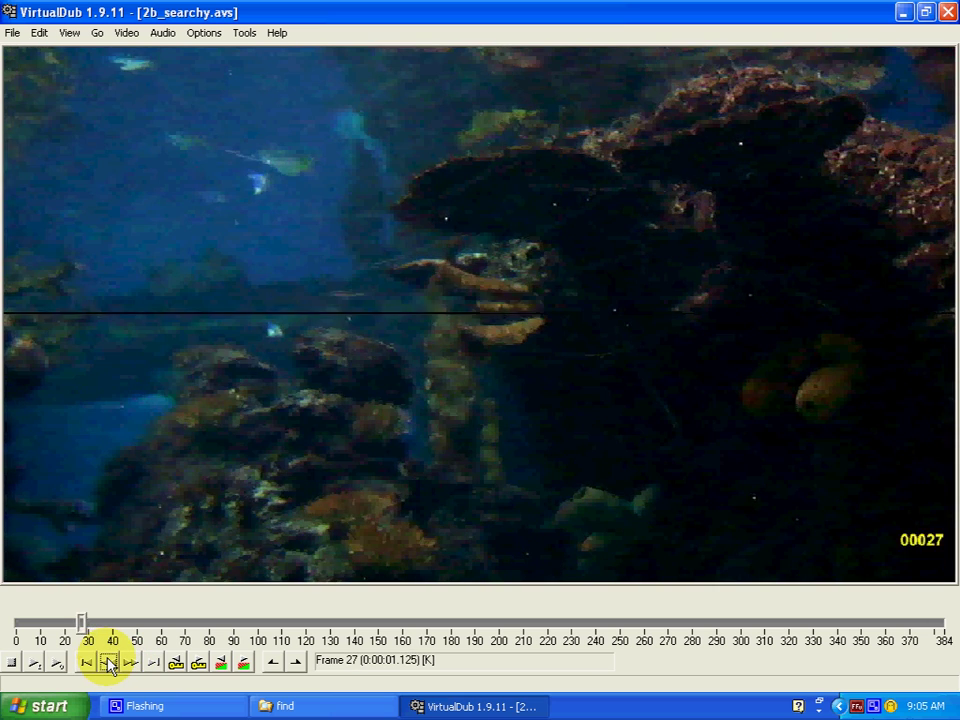
{"action": "left_click", "coordinate": [109, 664]}
{"action": "left_click", "coordinate": [109, 664]}
{"action": "left_click", "coordinate": [109, 664]}
{"action": "left_click", "coordinate": [109, 664]}
{"action": "left_click", "coordinate": [109, 664]}
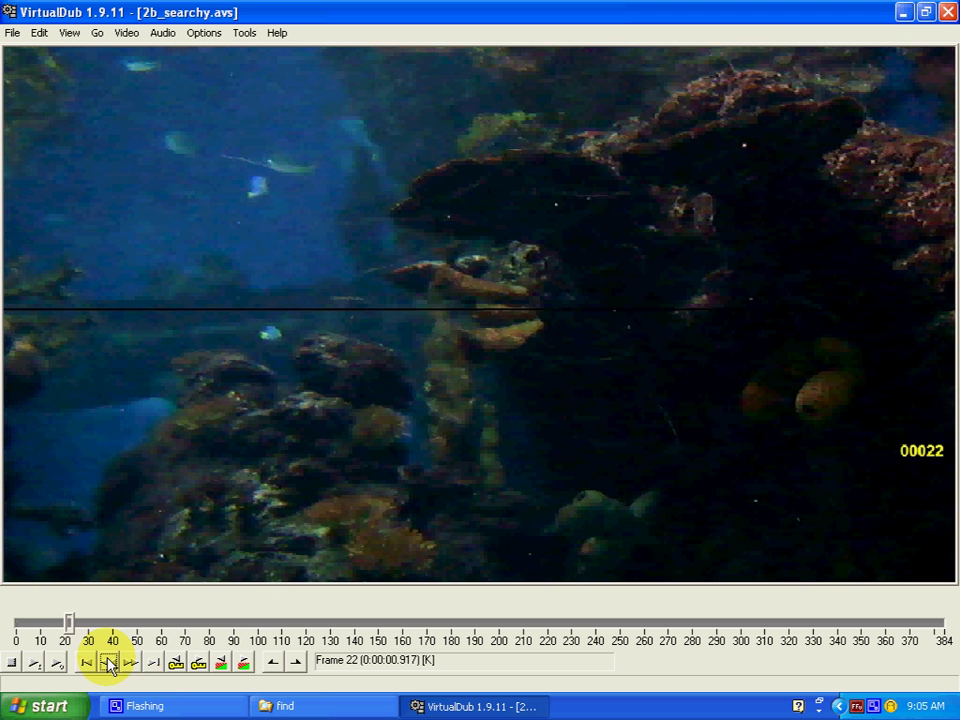
{"action": "left_click", "coordinate": [106, 662]}
{"action": "left_click", "coordinate": [128, 668]}
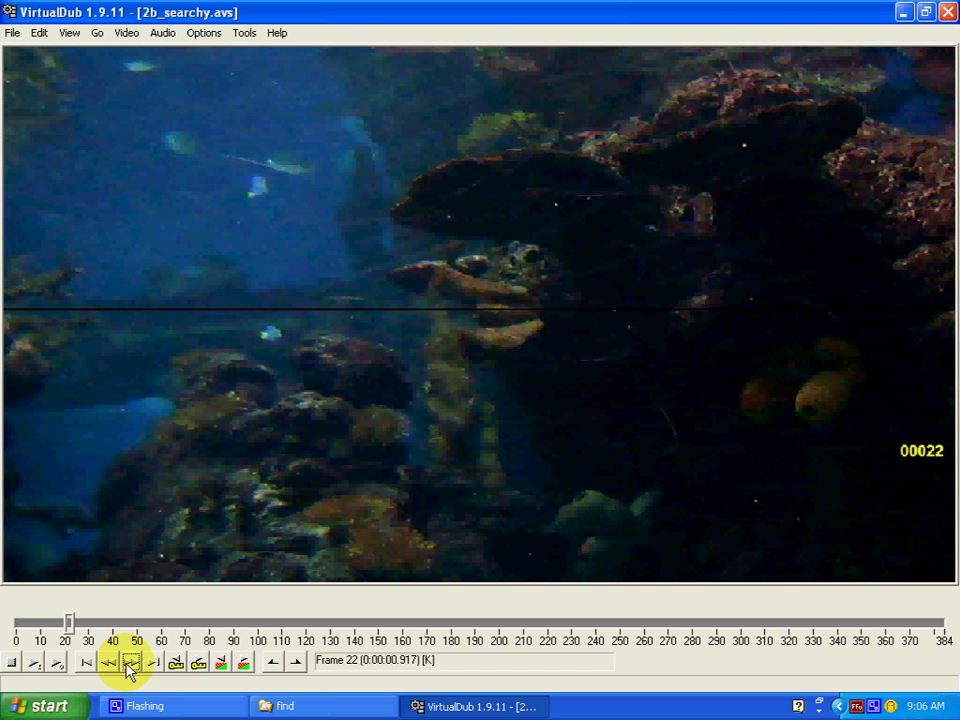
{"action": "left_click", "coordinate": [128, 664]}
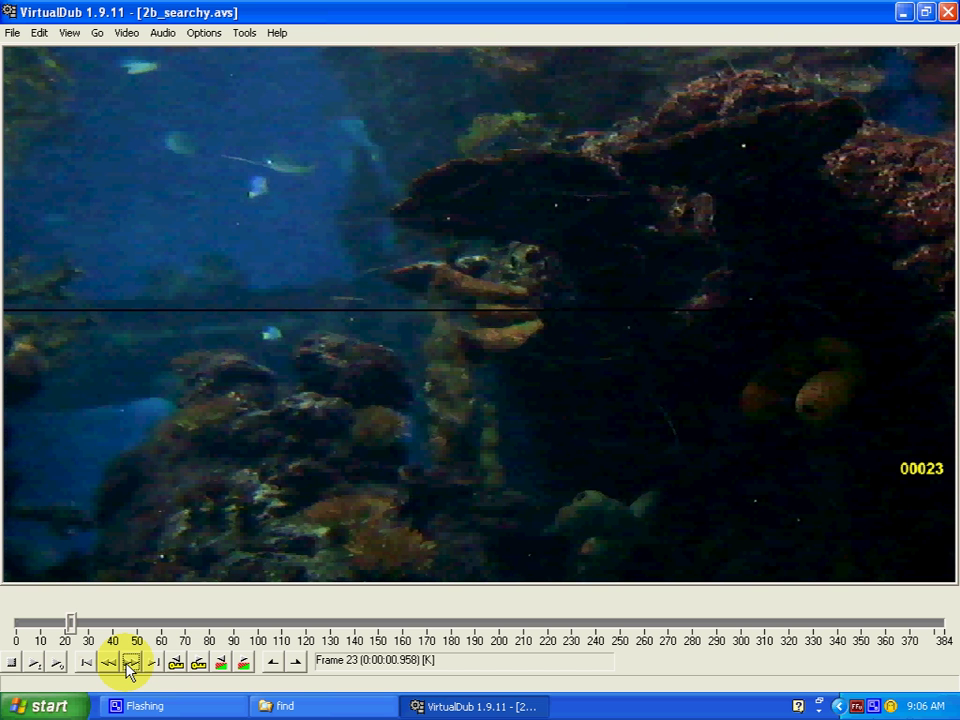
Step: Advance frame by frame from frame 23 to beyond frame 41 to compare the fixed hot pixel with the moving scene
{"action": "key", "text": "Right"}
{"action": "key", "text": "Right"}
{"action": "key", "text": "Right"}
{"action": "key", "text": "Right"}
{"action": "key", "text": "Right"}
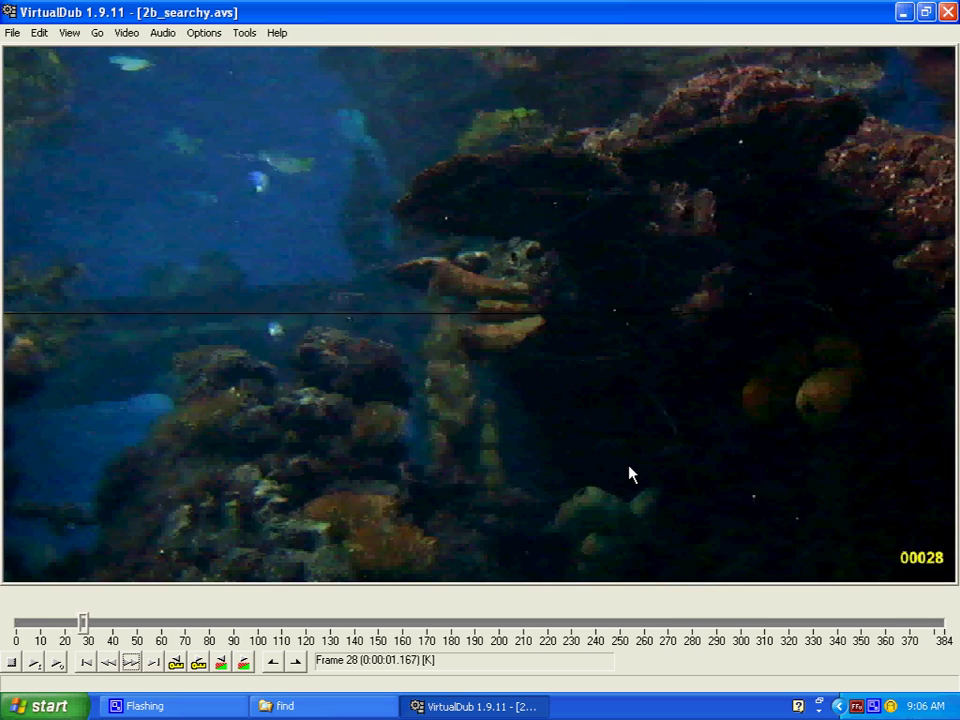
{"action": "key", "text": "Right"}
{"action": "key", "text": "Right"}
{"action": "key", "text": "Right"}
{"action": "key", "text": "Right"}
{"action": "key", "text": "Right"}
{"action": "key", "text": "Right"}
{"action": "key", "text": "Right"}
{"action": "key", "text": "Right"}
{"action": "key", "text": "Right"}
{"action": "key", "text": "Right"}
{"action": "key", "text": "Right"}
{"action": "key", "text": "Right"}
{"action": "key", "text": "Right"}
{"action": "key", "text": "Right"}
{"action": "key", "text": "Right"}
Step: Return frame by frame to frame 23 to recheck where the horizontal line covers the hot pixel
{"action": "key", "text": "Left"}
{"action": "key", "text": "Left"}
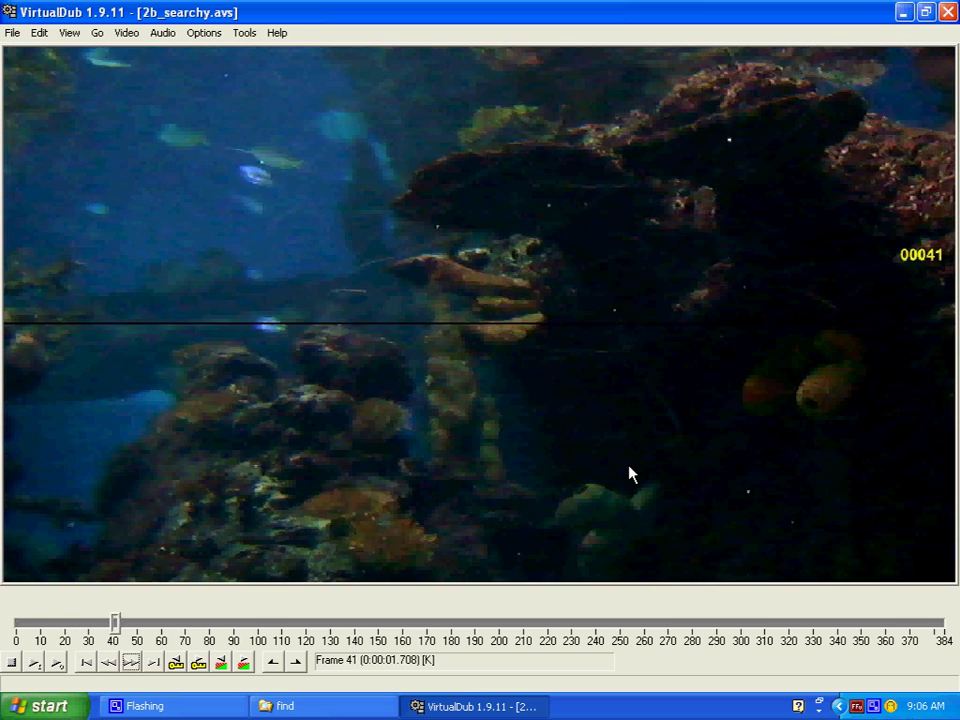
{"action": "key", "text": "Left"}
{"action": "key", "text": "Left"}
{"action": "key", "text": "Left"}
{"action": "key", "text": "Left"}
{"action": "key", "text": "Left"}
{"action": "key", "text": "Left"}
{"action": "key", "text": "Left"}
{"action": "key", "text": "Left"}
{"action": "key", "text": "Left"}
{"action": "key", "text": "Left"}
{"action": "key", "text": "Left"}
{"action": "key", "text": "Left"}
{"action": "key", "text": "Left"}
{"action": "key", "text": "Left"}
{"action": "key", "text": "Left"}
{"action": "key", "text": "Left"}
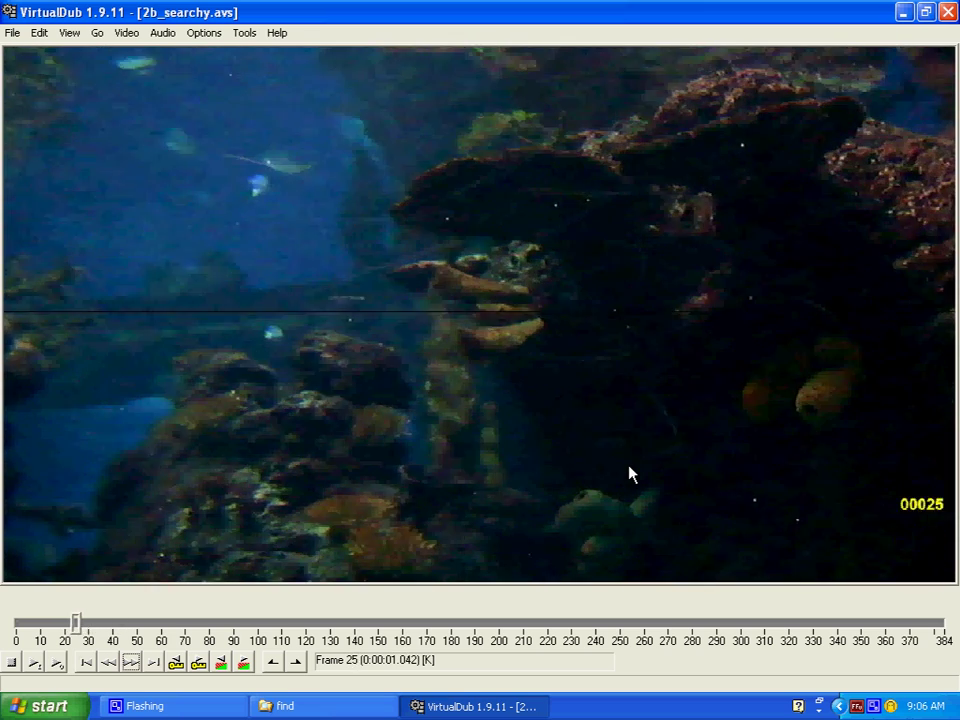
{"action": "key", "text": "Left"}
{"action": "key", "text": "Left"}
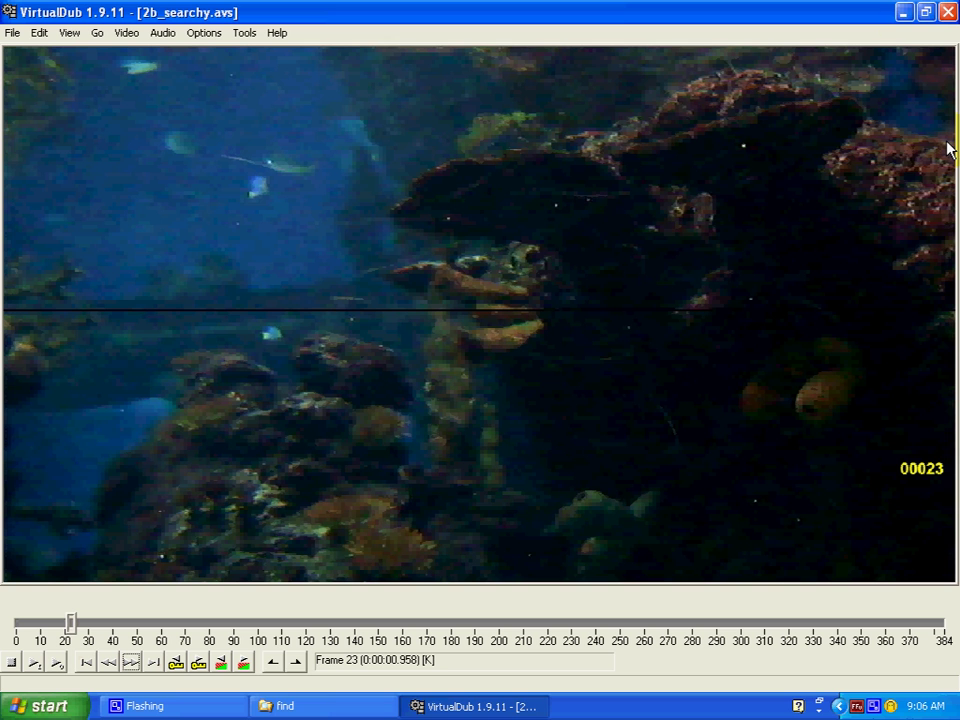
Step: Set guess_x to 821 and guess_y to 353 in 3a_searchx.avs from the find folder, save the script and close it
{"action": "left_click", "coordinate": [281, 706]}
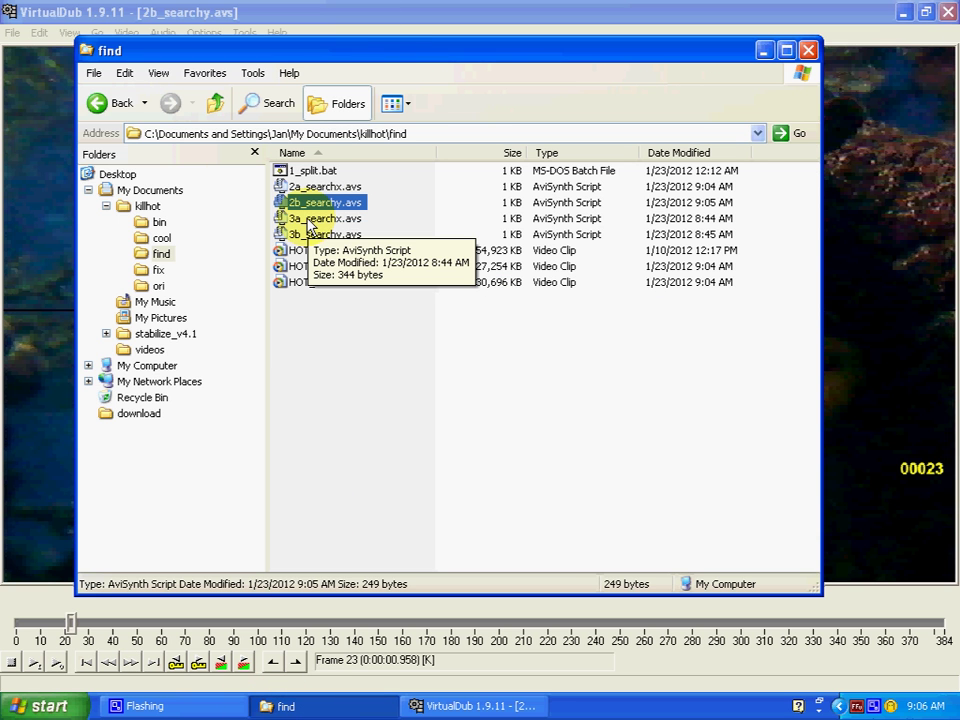
{"action": "left_click", "coordinate": [296, 221]}
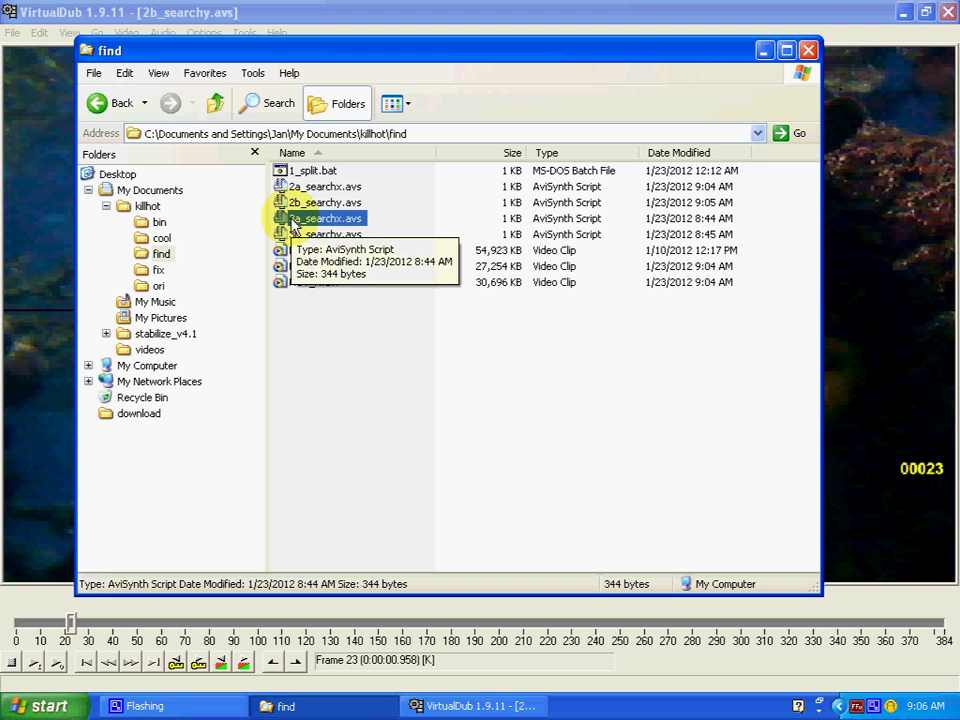
{"action": "double_click", "coordinate": [293, 226]}
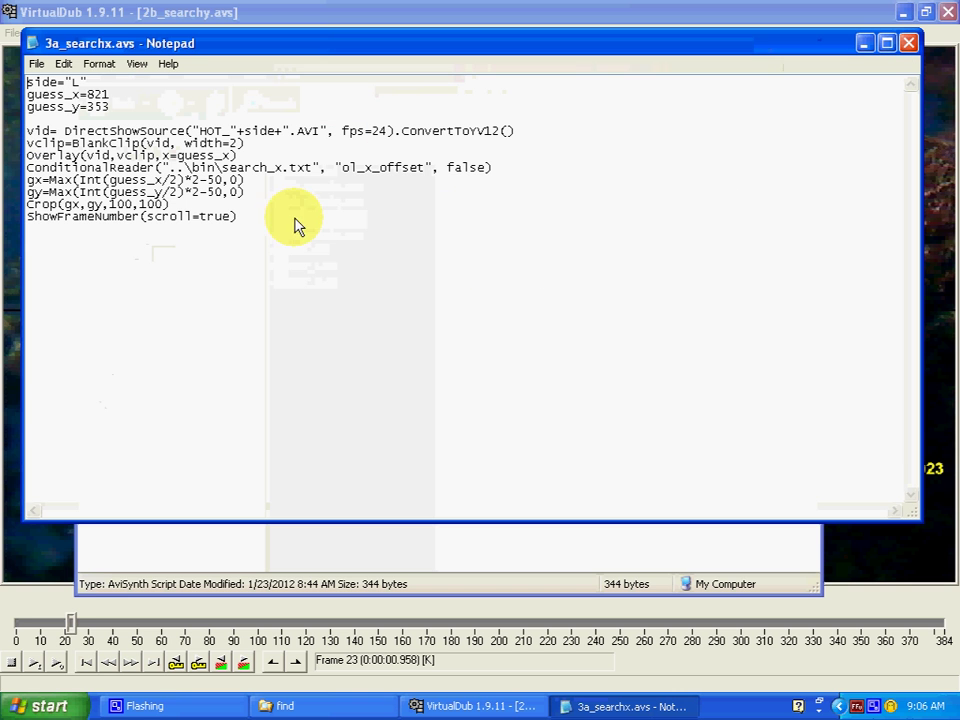
{"action": "double_click", "coordinate": [97, 94]}
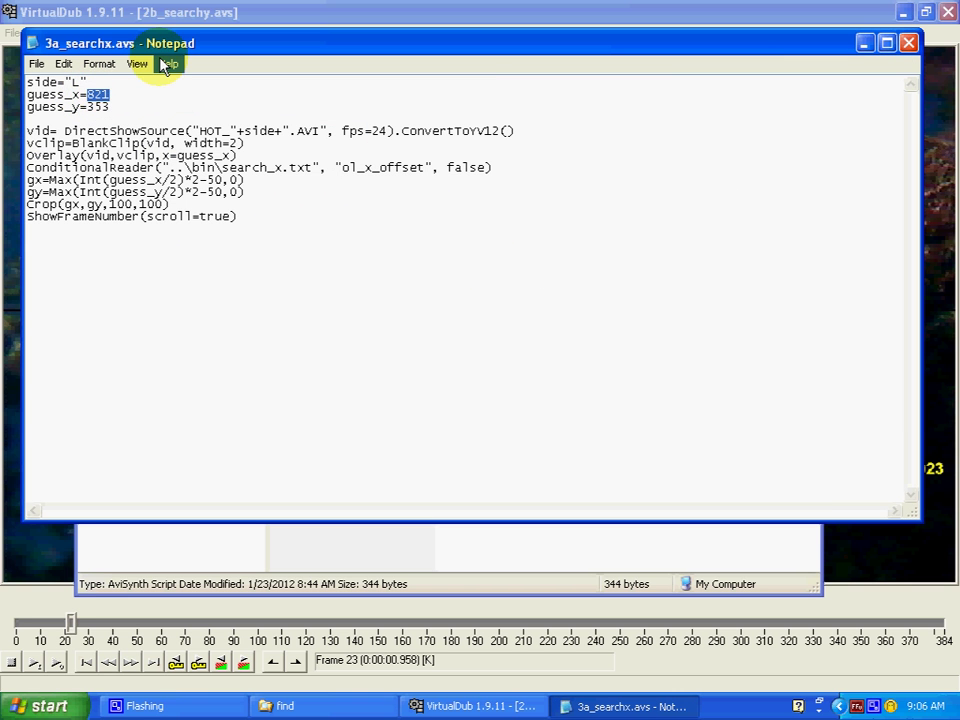
{"action": "type", "text": "82"}
{"action": "double_click", "coordinate": [100, 106]}
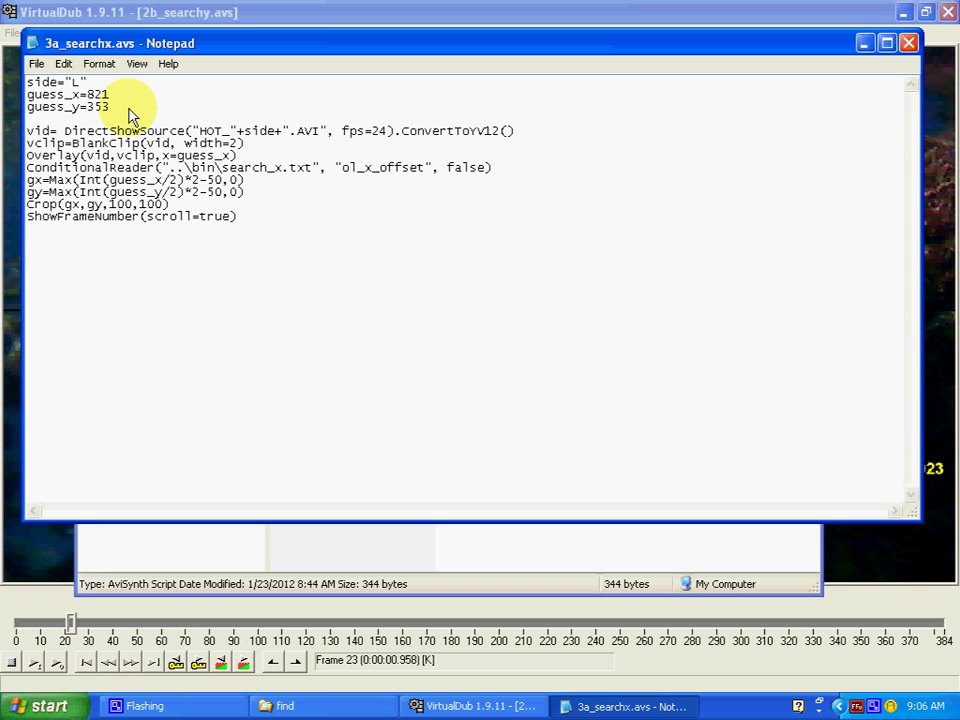
{"action": "left_click", "coordinate": [36, 63]}
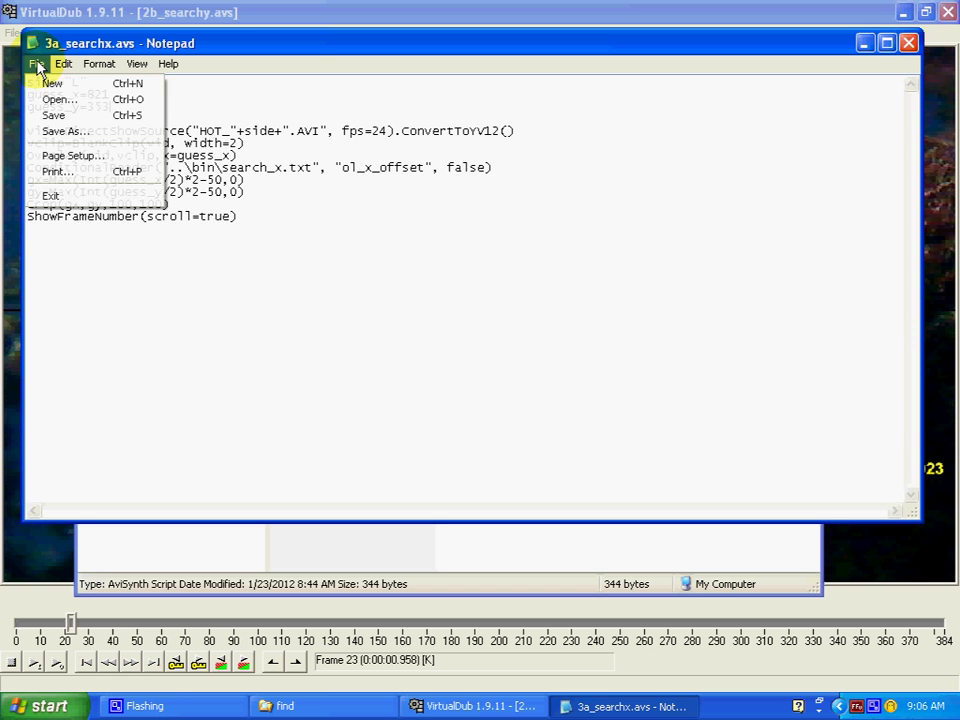
{"action": "left_click", "coordinate": [48, 115]}
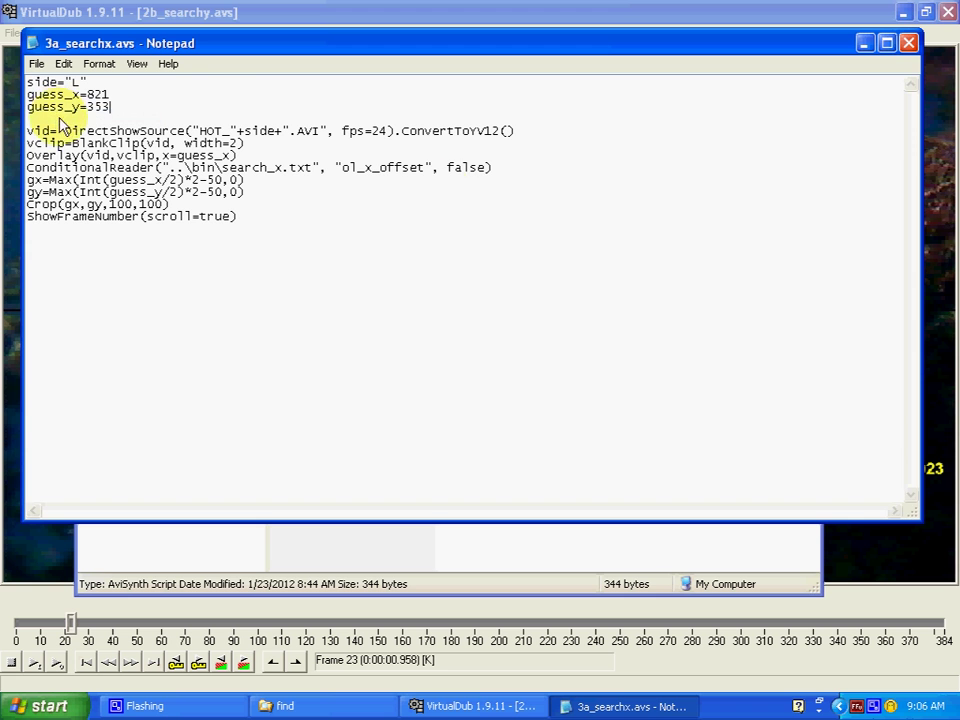
{"action": "left_click", "coordinate": [907, 45]}
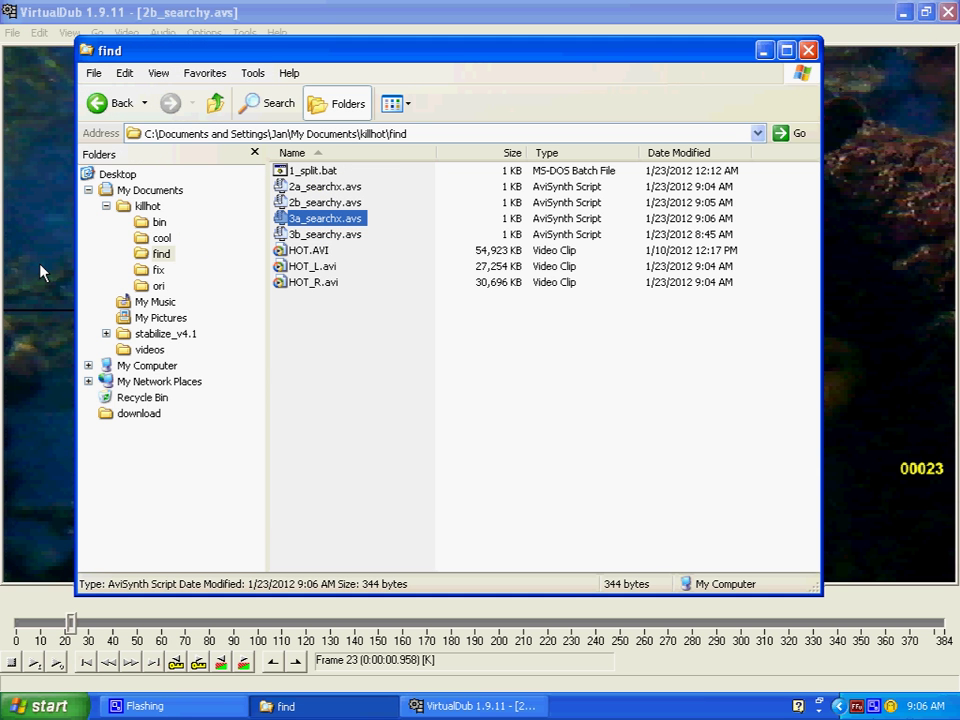
Step: Load the saved 3a_searchx.avs script from the find folder into VirtualDub
{"action": "left_click_drag", "start_coordinate": [42, 272], "coordinate": [42, 272]}
{"action": "left_click", "coordinate": [205, 12]}
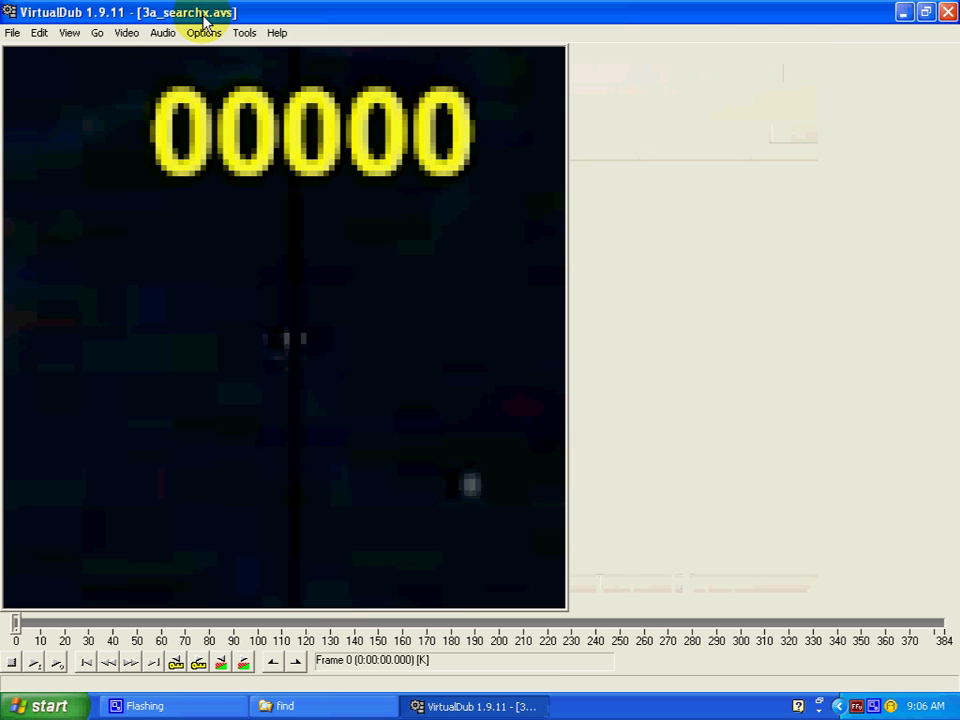
{"action": "left_click", "coordinate": [70, 38]}
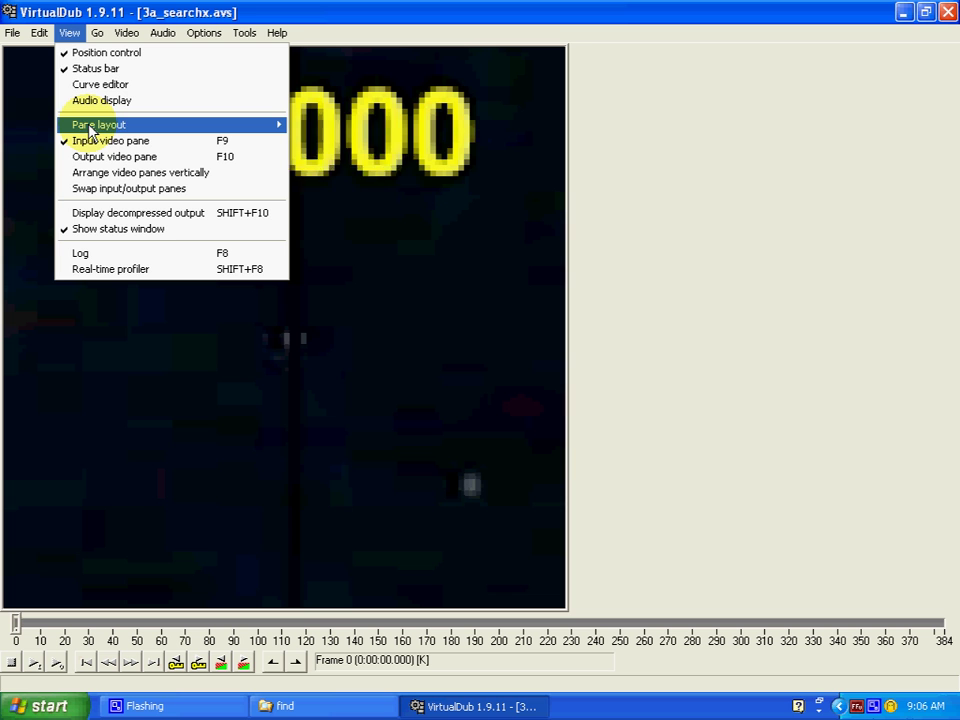
{"action": "mouse_move", "coordinate": [93, 127]}
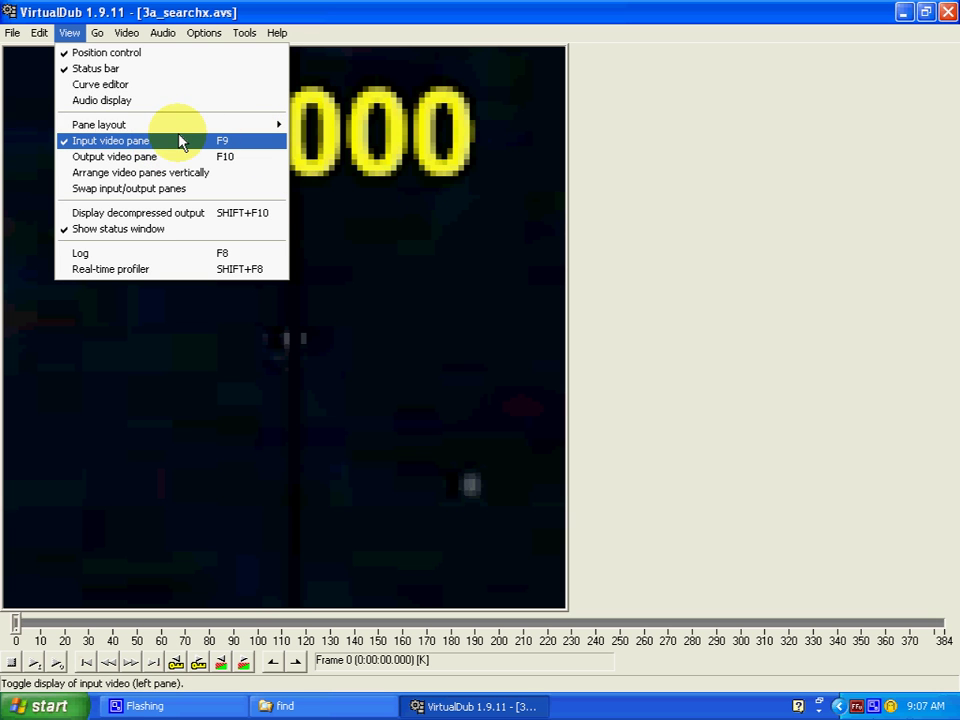
{"action": "left_click", "coordinate": [362, 196]}
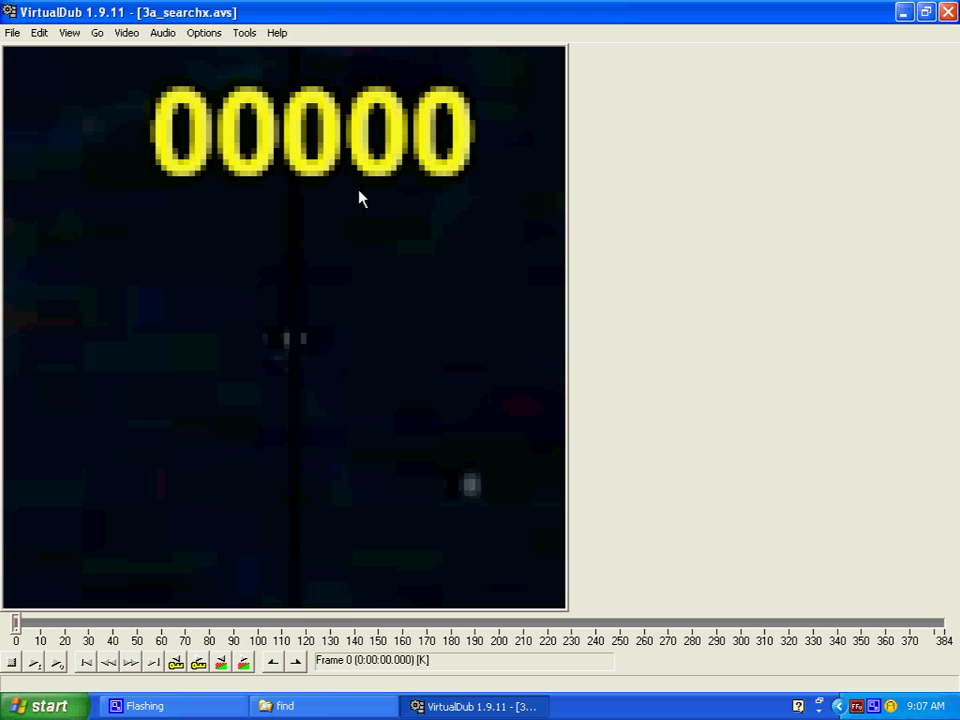
Step: Compare frames 1 and 0 of the cropped view to check the vertical line against the hot pixel
{"action": "left_click", "coordinate": [132, 662]}
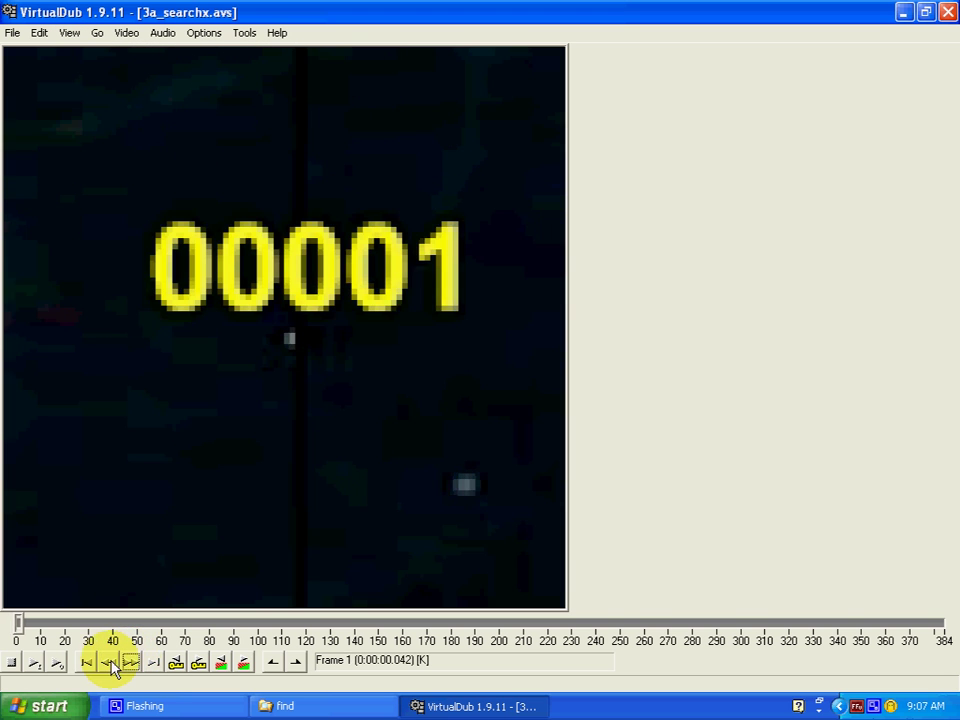
{"action": "left_click", "coordinate": [108, 662]}
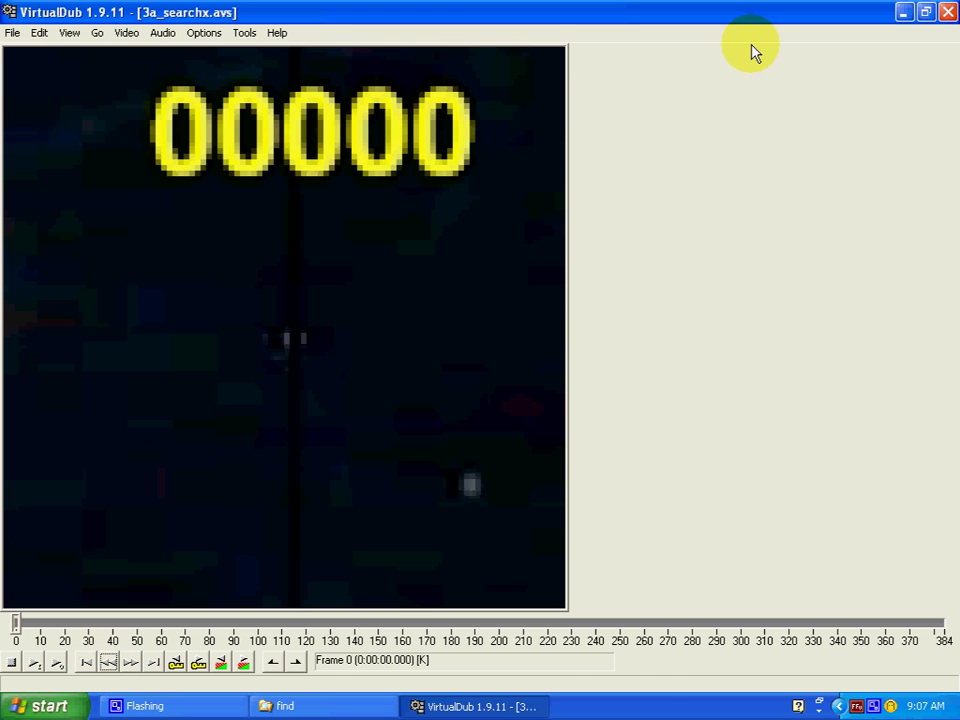
Step: Save 3b_searchy.avs from the find folder with guess_x at 821 and guess_y at 353, and load the script into VirtualDub
{"action": "left_click", "coordinate": [312, 710]}
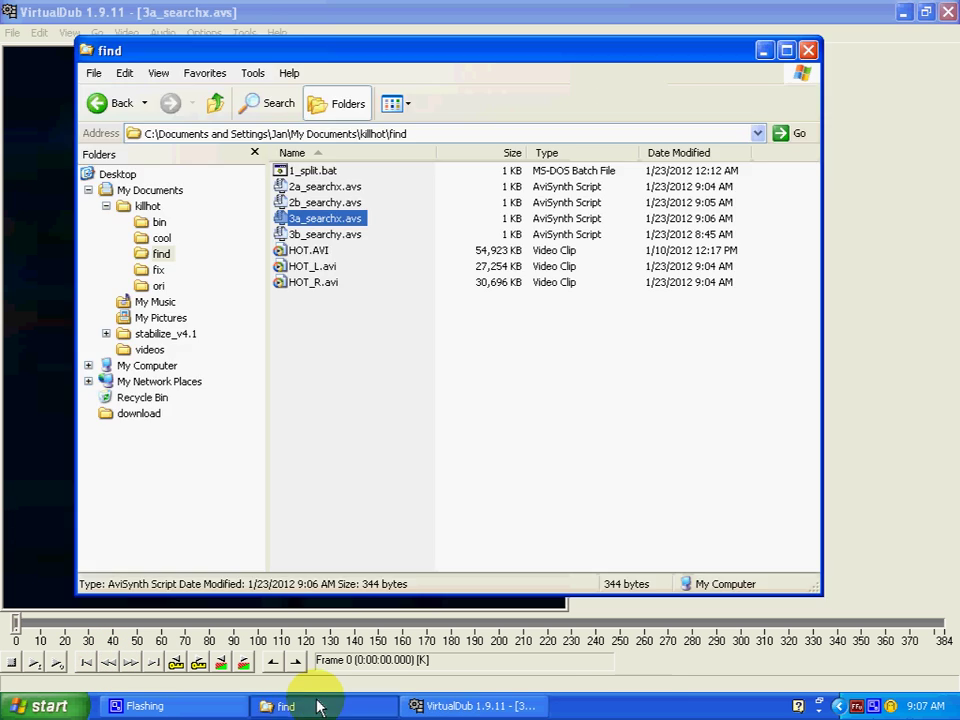
{"action": "double_click", "coordinate": [320, 236]}
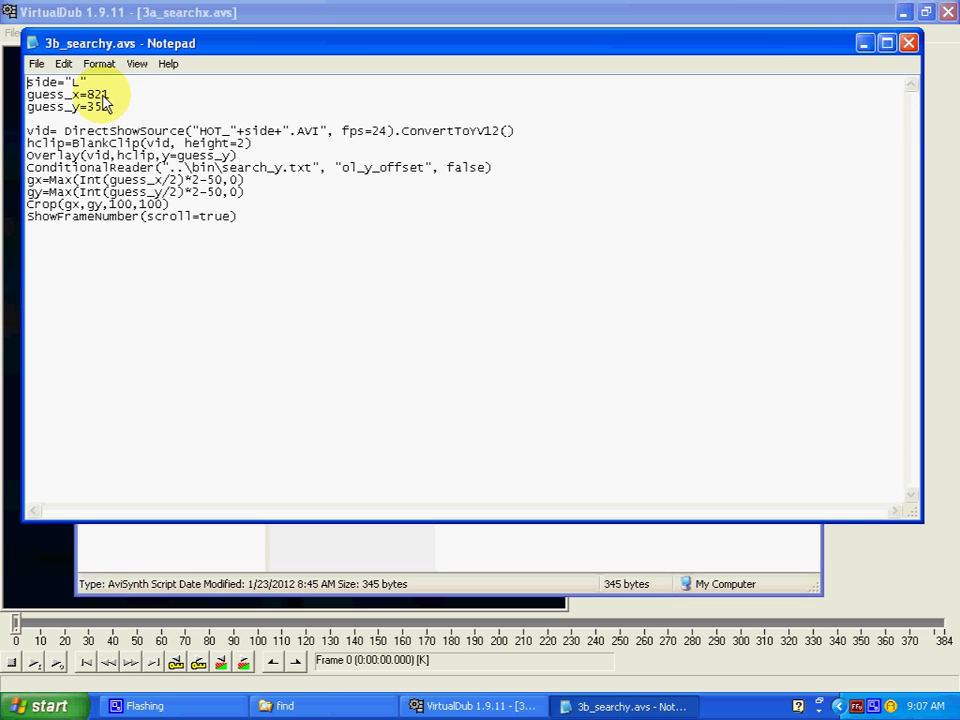
{"action": "left_click_drag", "start_coordinate": [87, 94], "coordinate": [104, 109]}
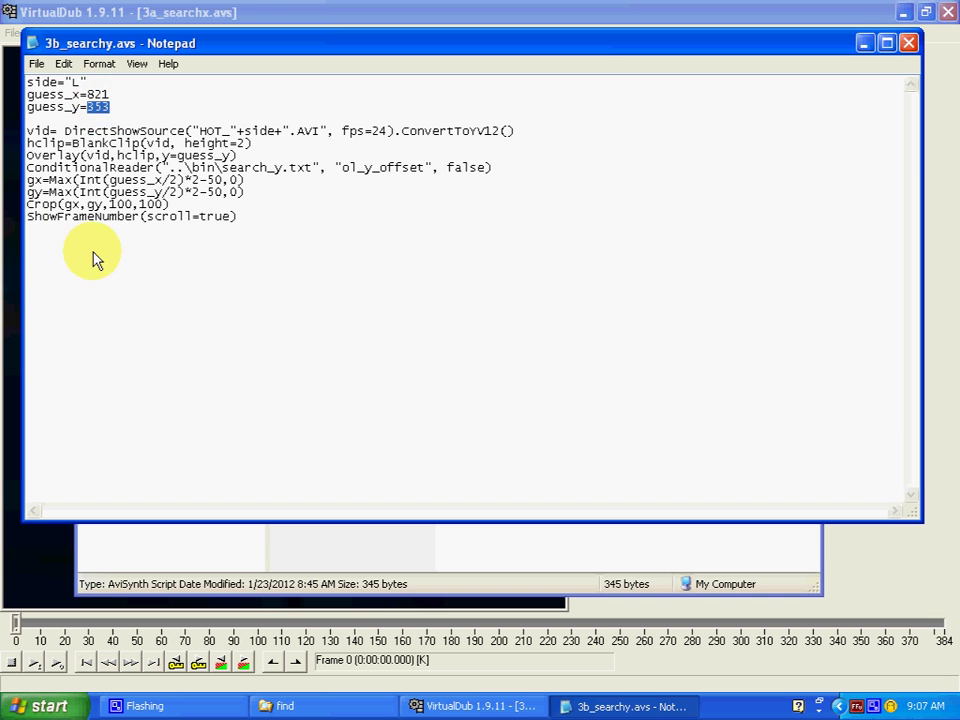
{"action": "left_click", "coordinate": [36, 64]}
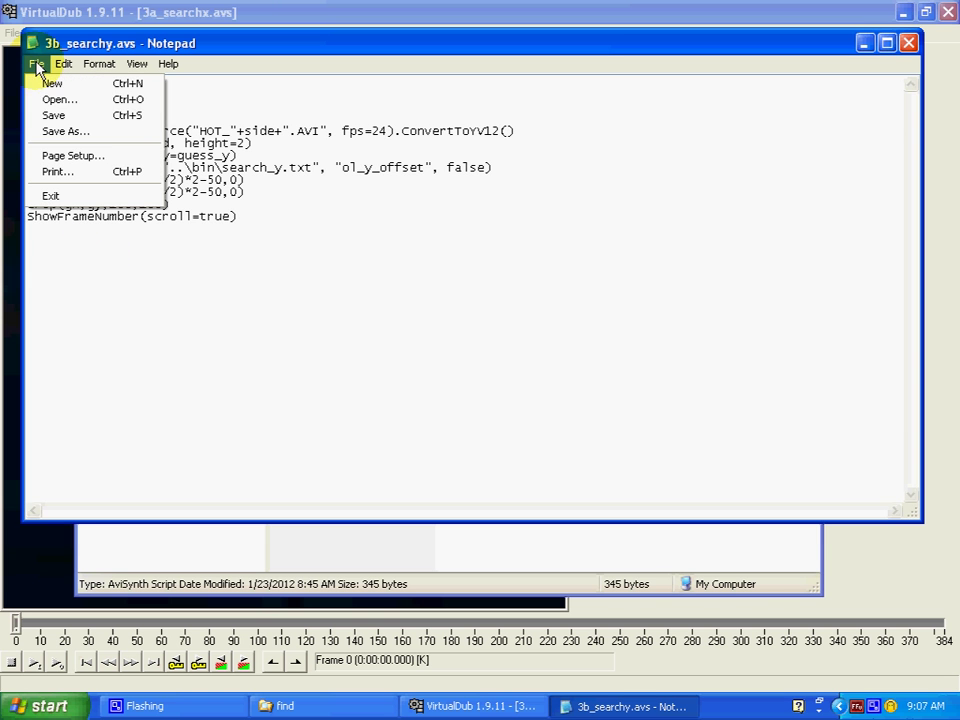
{"action": "left_click", "coordinate": [47, 116]}
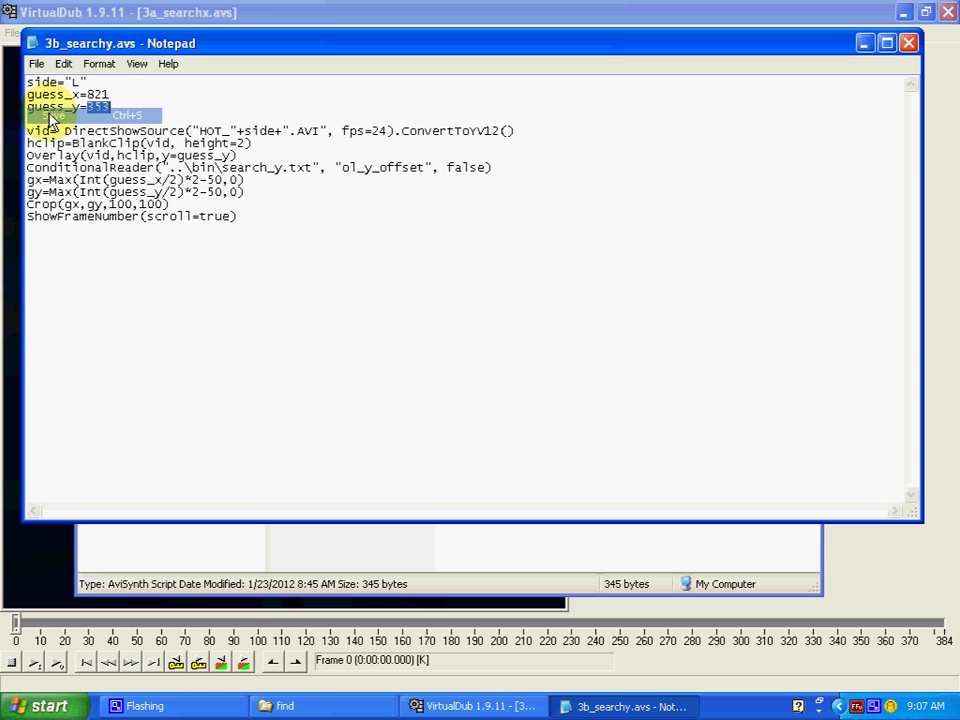
{"action": "left_click", "coordinate": [912, 43]}
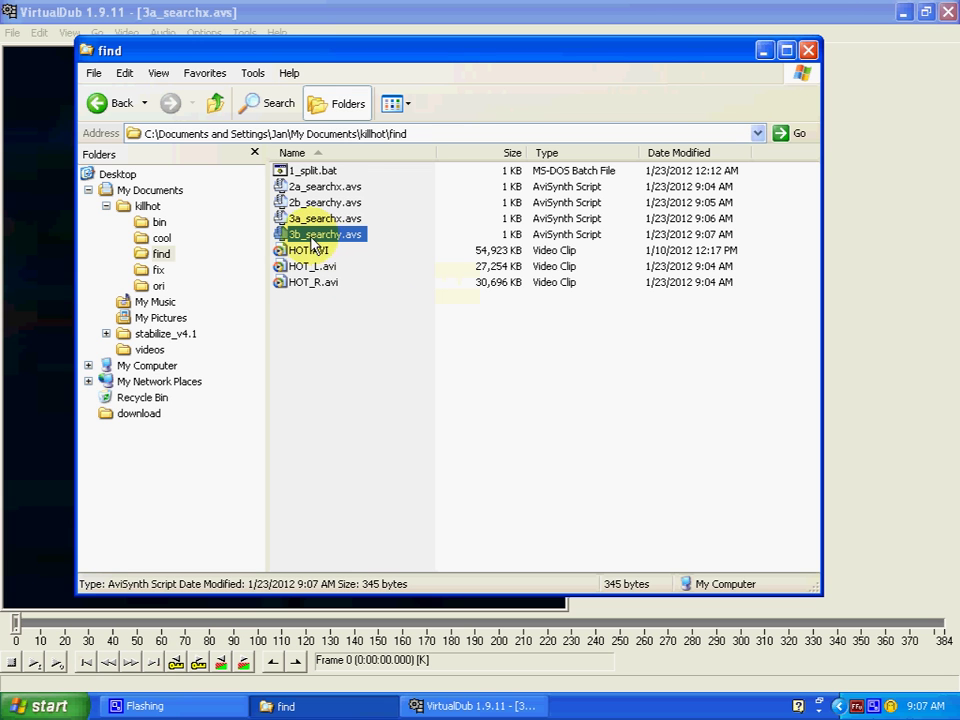
{"action": "left_click_drag", "start_coordinate": [43, 305], "coordinate": [43, 305]}
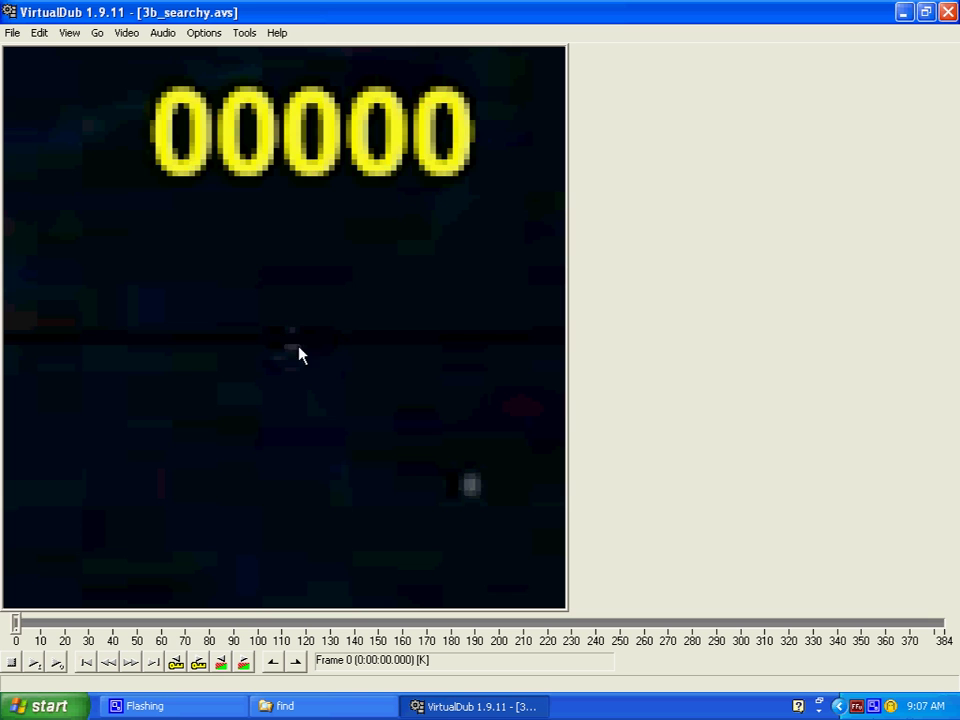
Step: Step back and forth between frames 0 and 2 to check the horizontal line against the hot pixel
{"action": "key", "text": "Right"}
{"action": "key", "text": "Right"}
{"action": "key", "text": "Right"}
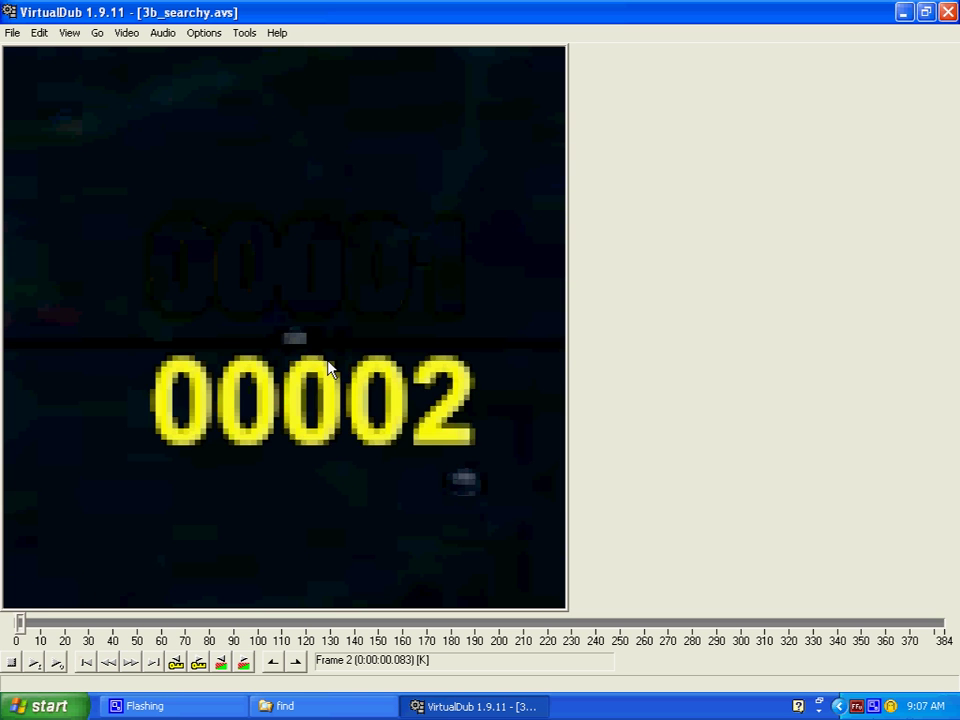
{"action": "key", "text": "Left"}
{"action": "key", "text": "Left"}
{"action": "key", "text": "Left"}
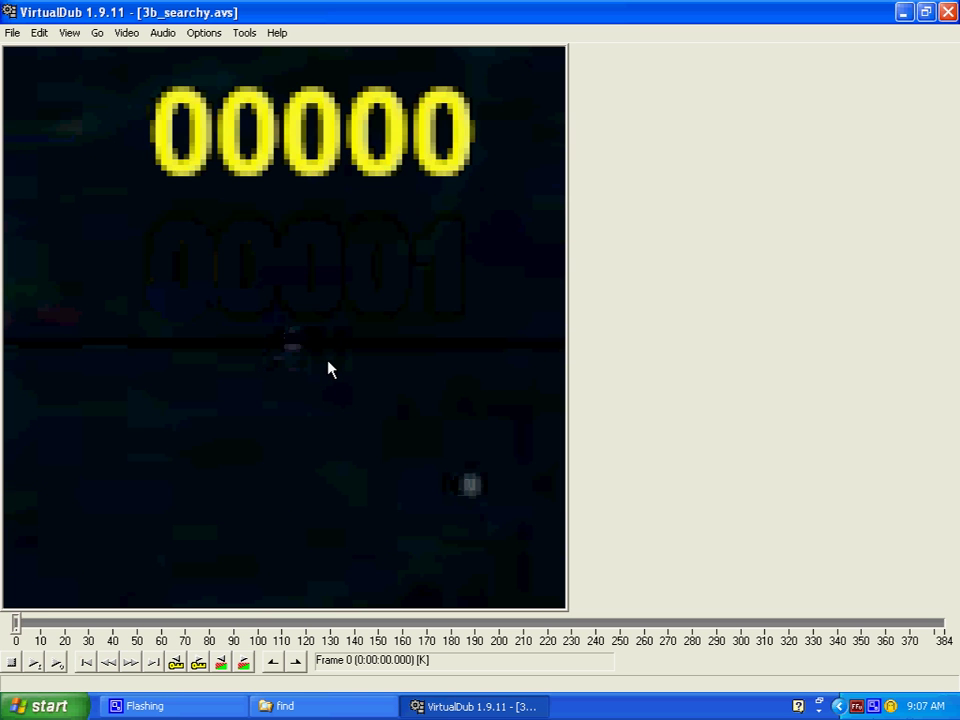
{"action": "key", "text": "Right"}
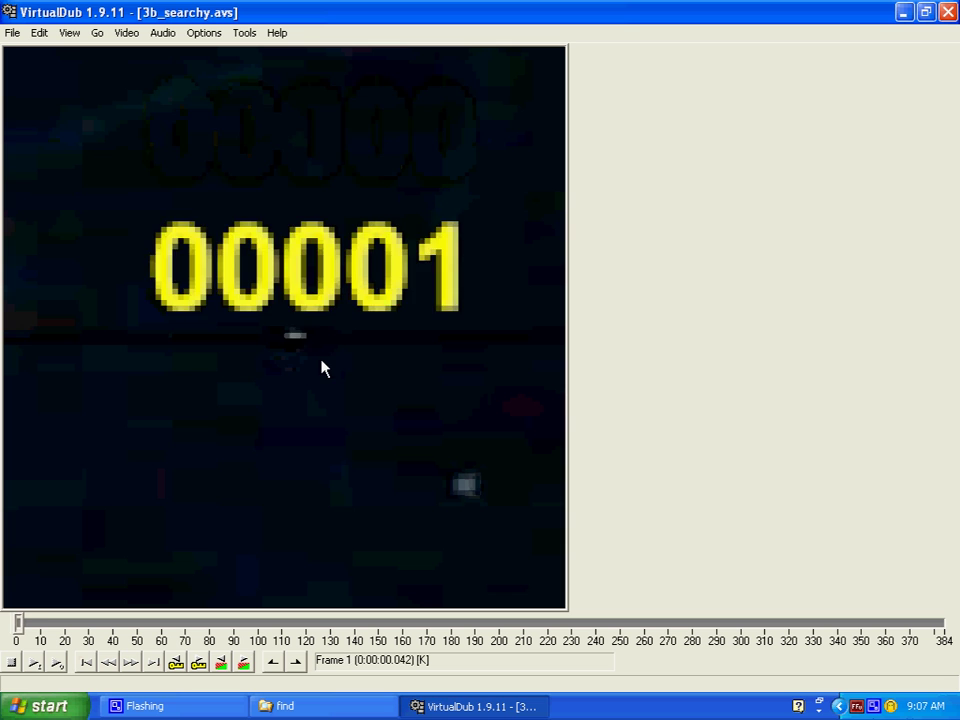
{"action": "key", "text": "Left"}
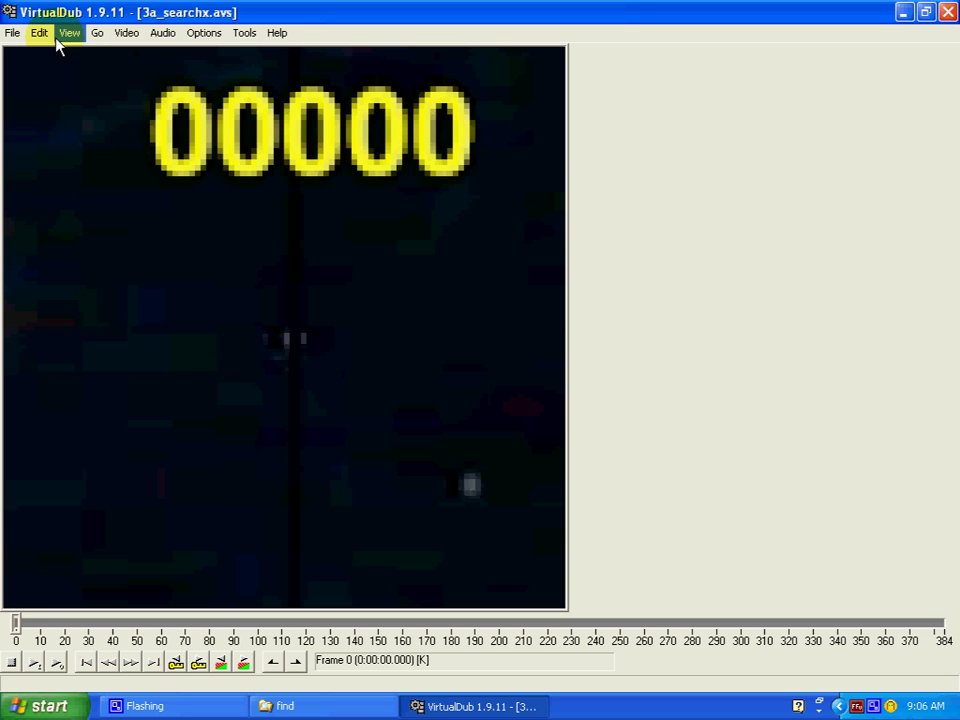
{"action": "left_click", "coordinate": [69, 33]}
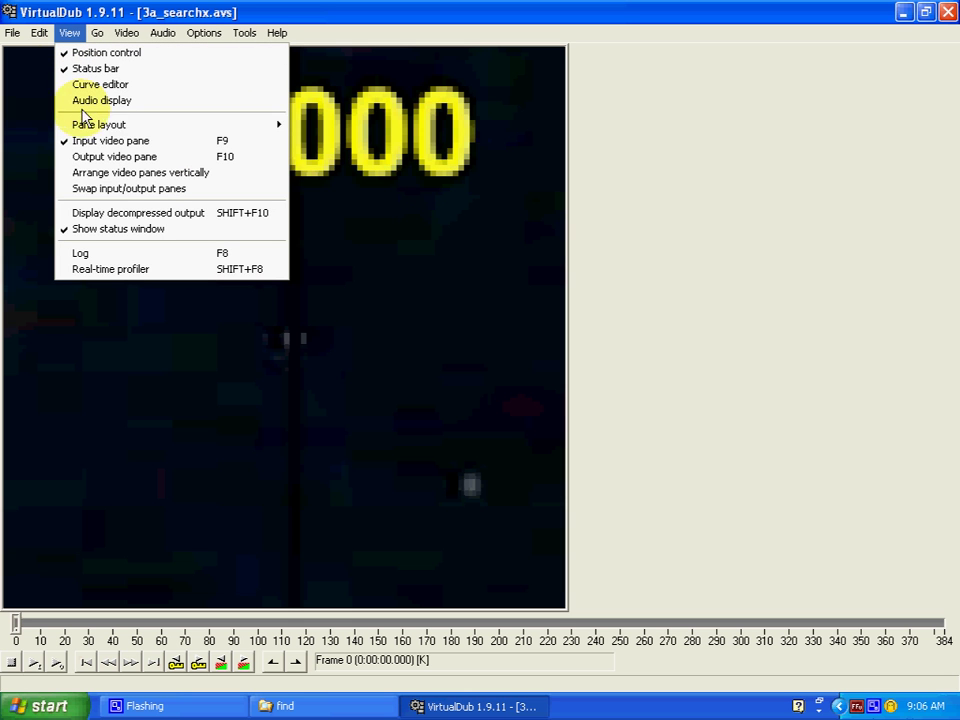
{"action": "mouse_move", "coordinate": [100, 128]}
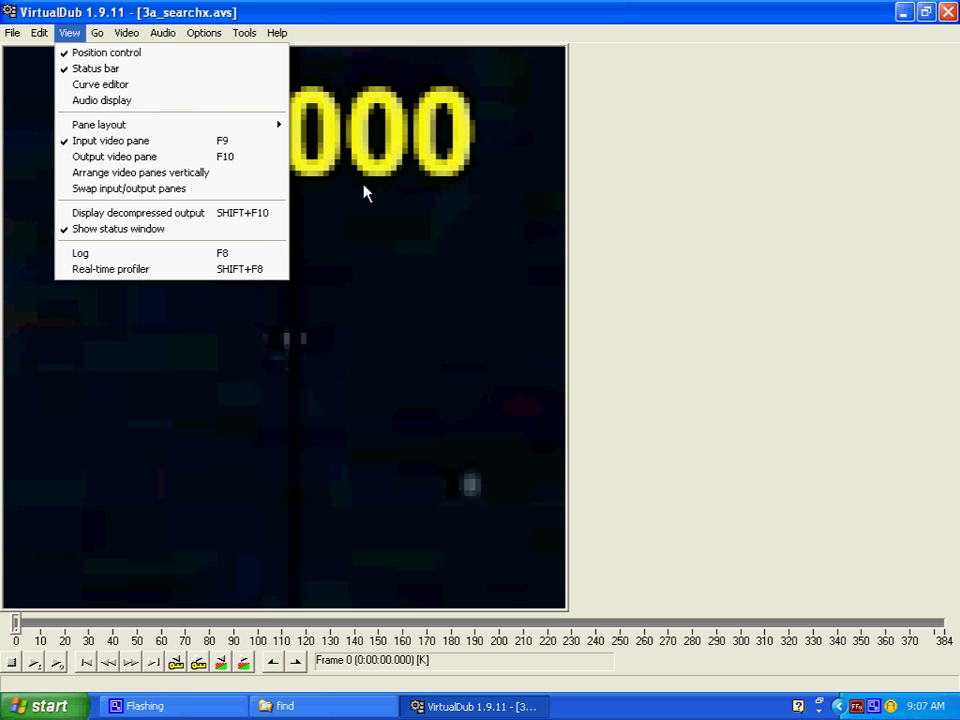
{"action": "left_click", "coordinate": [360, 198]}
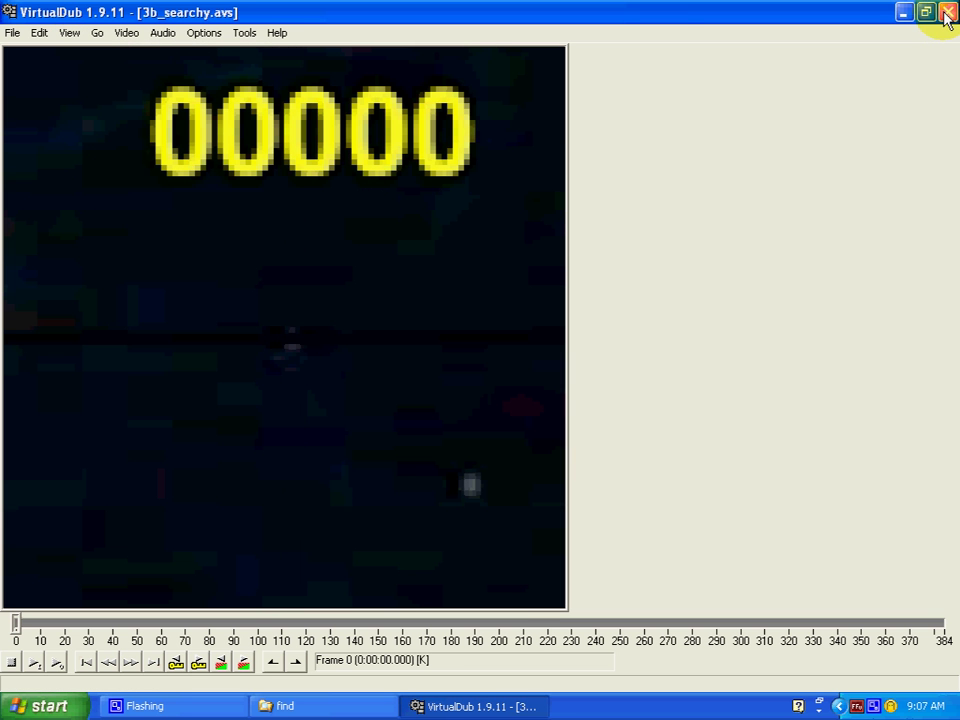
Step: Close VirtualDub and copy HOT.AVI from the find folder into the fix folder
{"action": "left_click", "coordinate": [946, 18]}
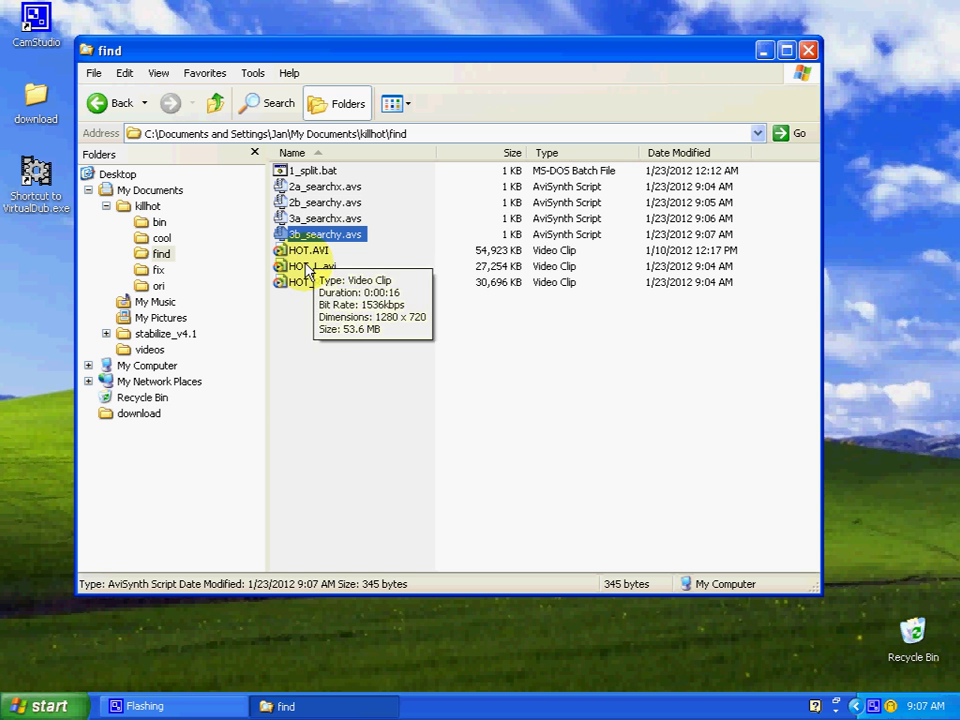
{"action": "left_click", "coordinate": [159, 270]}
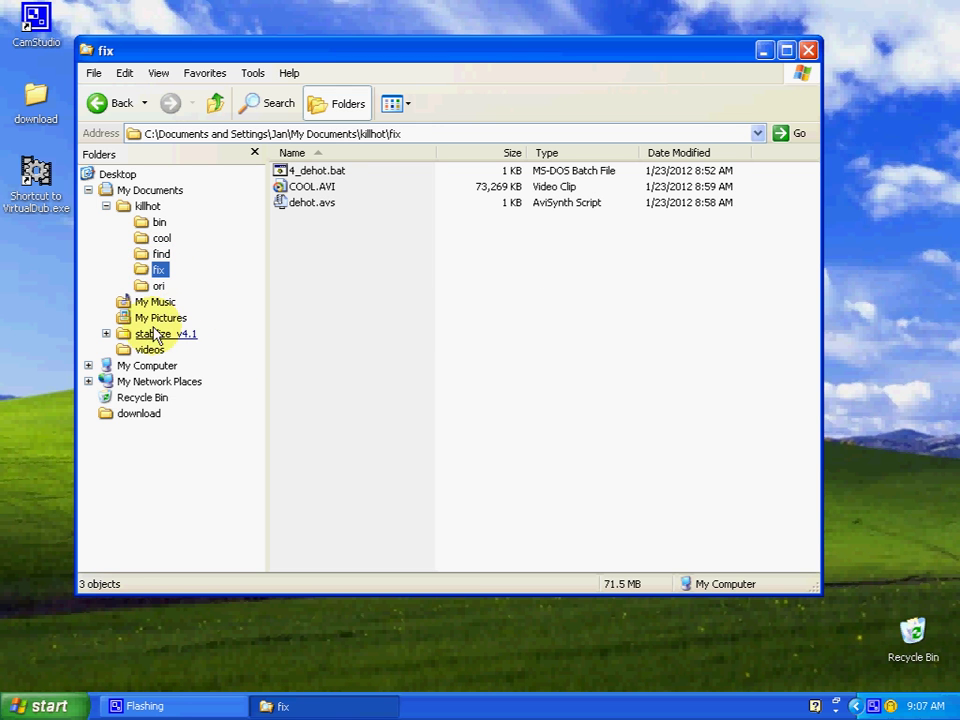
{"action": "left_click", "coordinate": [161, 254]}
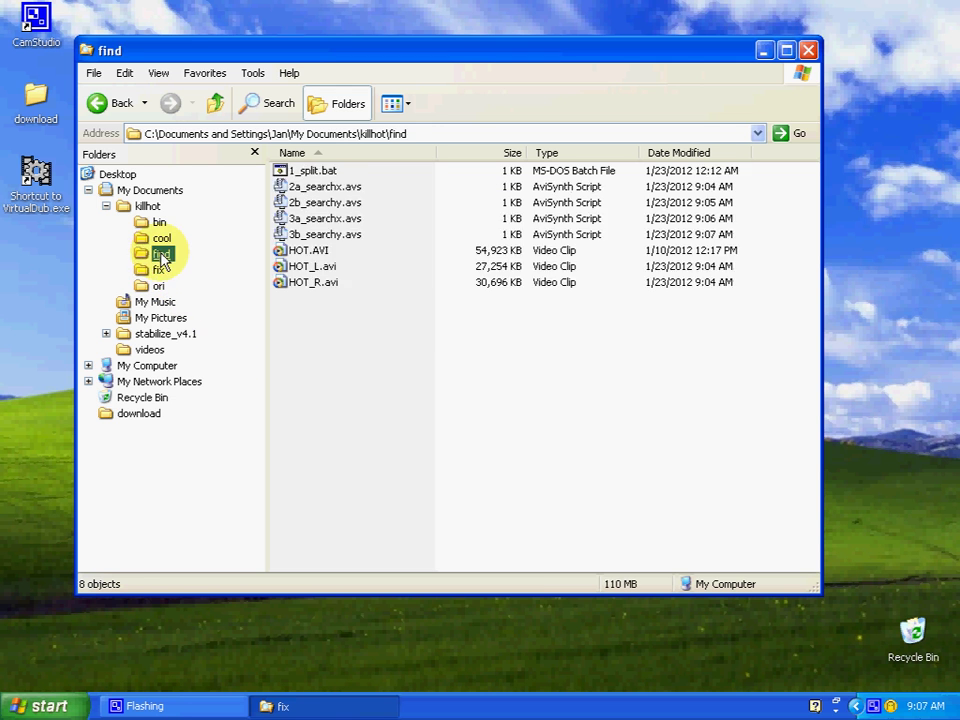
{"action": "left_click", "coordinate": [300, 252]}
{"action": "right_click", "coordinate": [308, 256]}
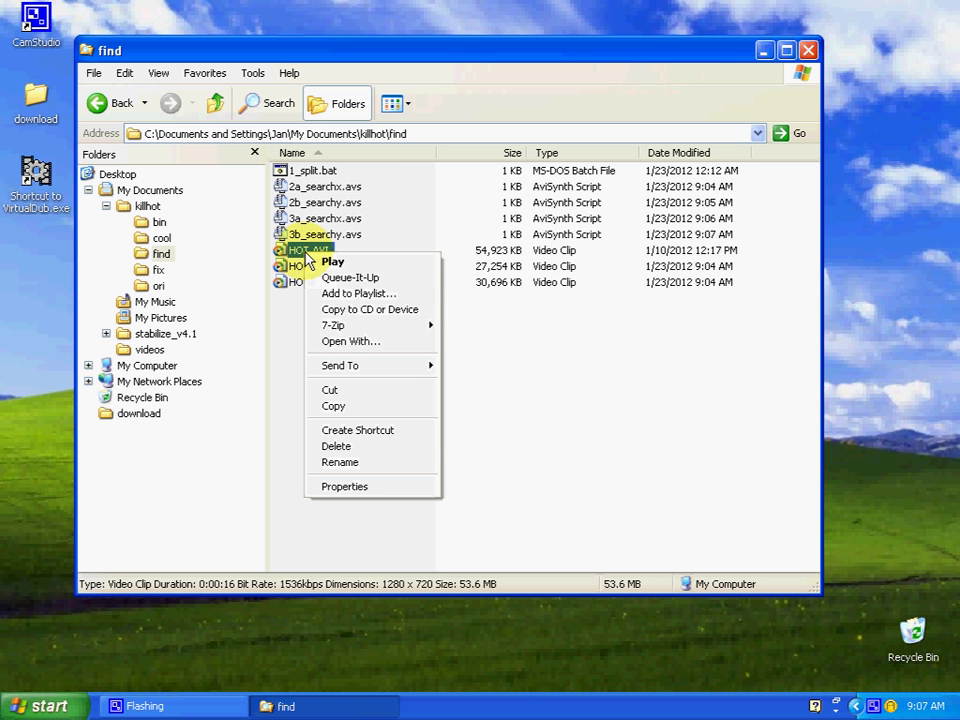
{"action": "left_click", "coordinate": [358, 408]}
{"action": "left_click", "coordinate": [158, 270]}
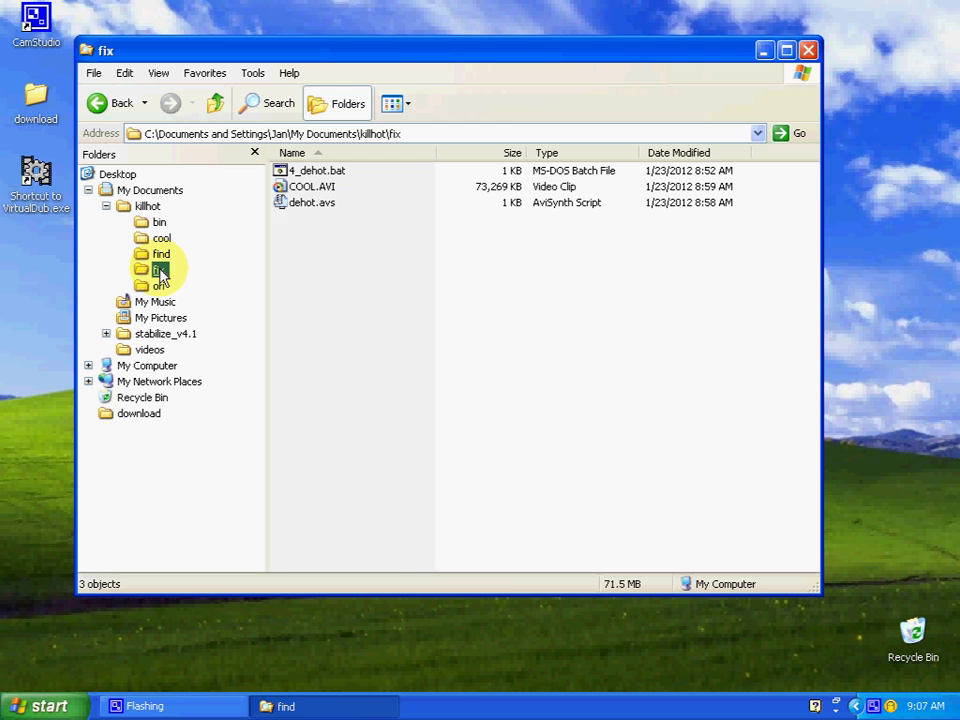
{"action": "right_click", "coordinate": [295, 248]}
{"action": "left_click", "coordinate": [330, 340]}
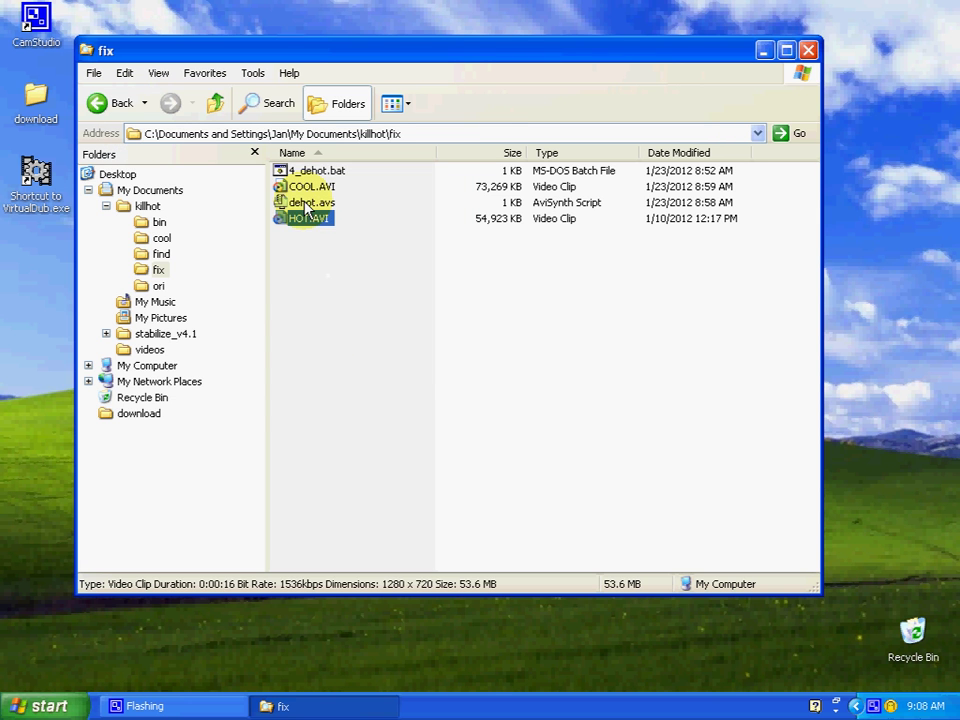
Step: Delete the old COOL.AVI from the fix folder, sending it to the Recycle Bin
{"action": "left_click", "coordinate": [296, 203]}
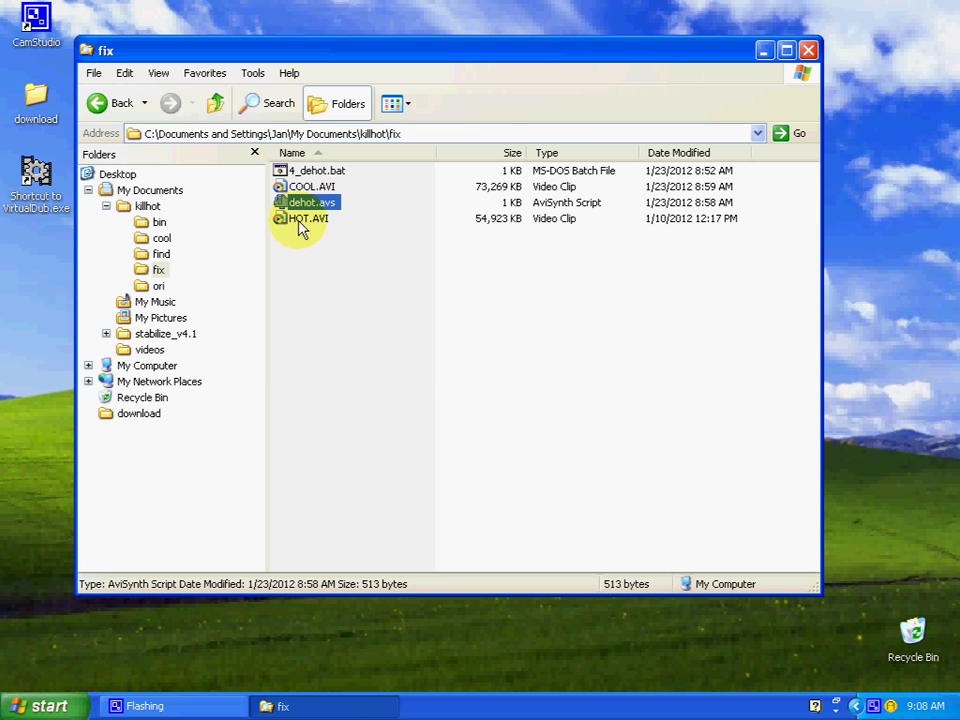
{"action": "mouse_move", "coordinate": [308, 192]}
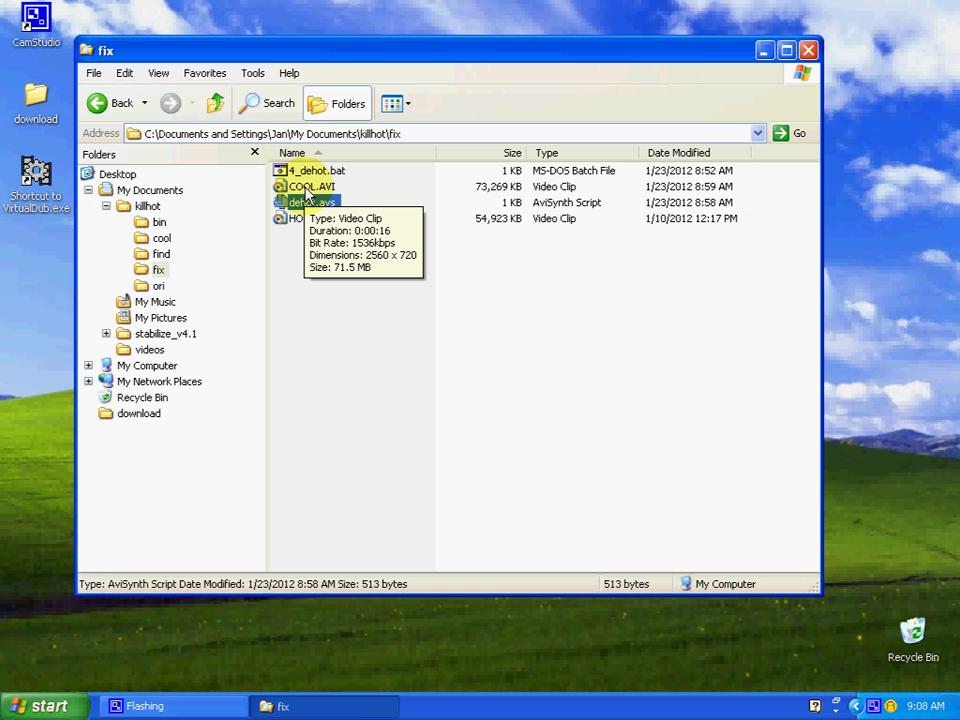
{"action": "left_click", "coordinate": [308, 188]}
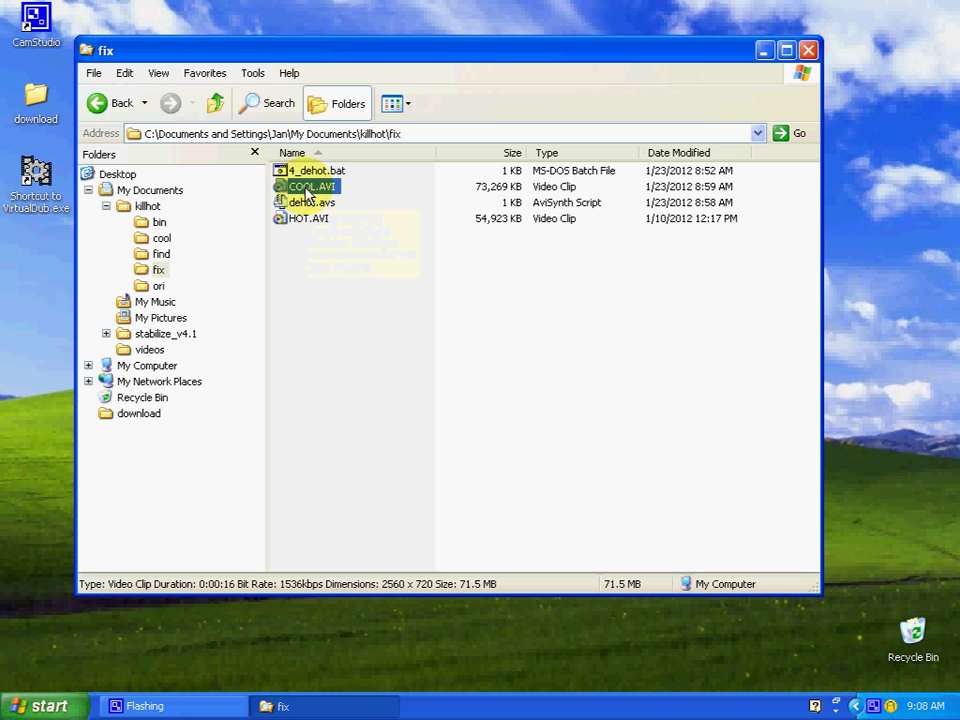
{"action": "key", "text": "Delete"}
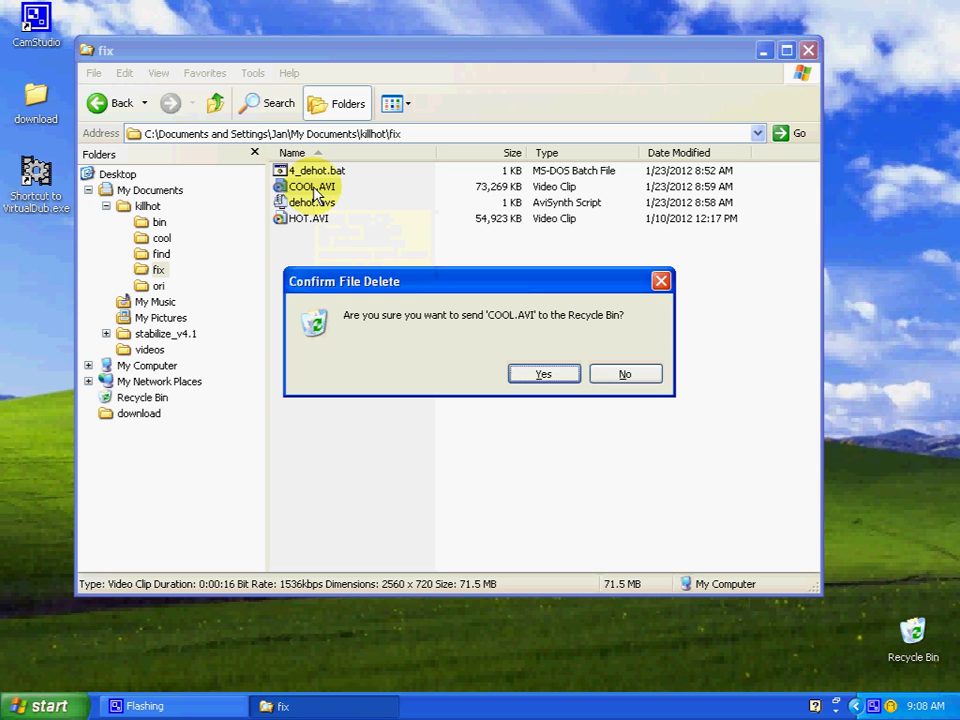
{"action": "key", "text": "Return"}
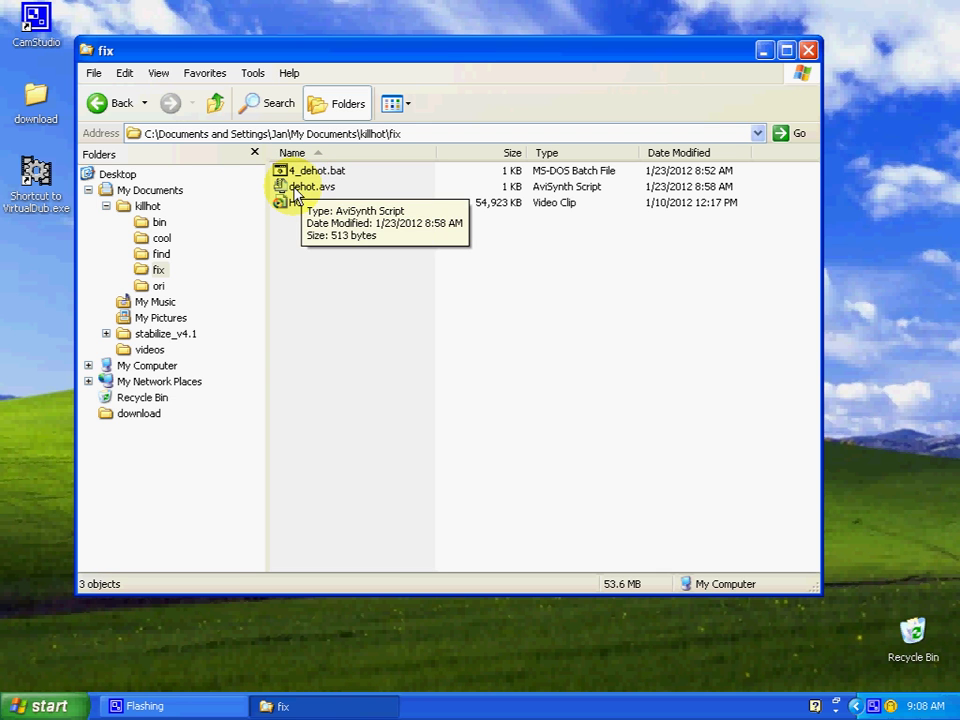
Step: Open dehot.avs from the fix folder, uncomment the second left.deHot line and set its coordinates to 345,234
{"action": "left_click", "coordinate": [296, 190]}
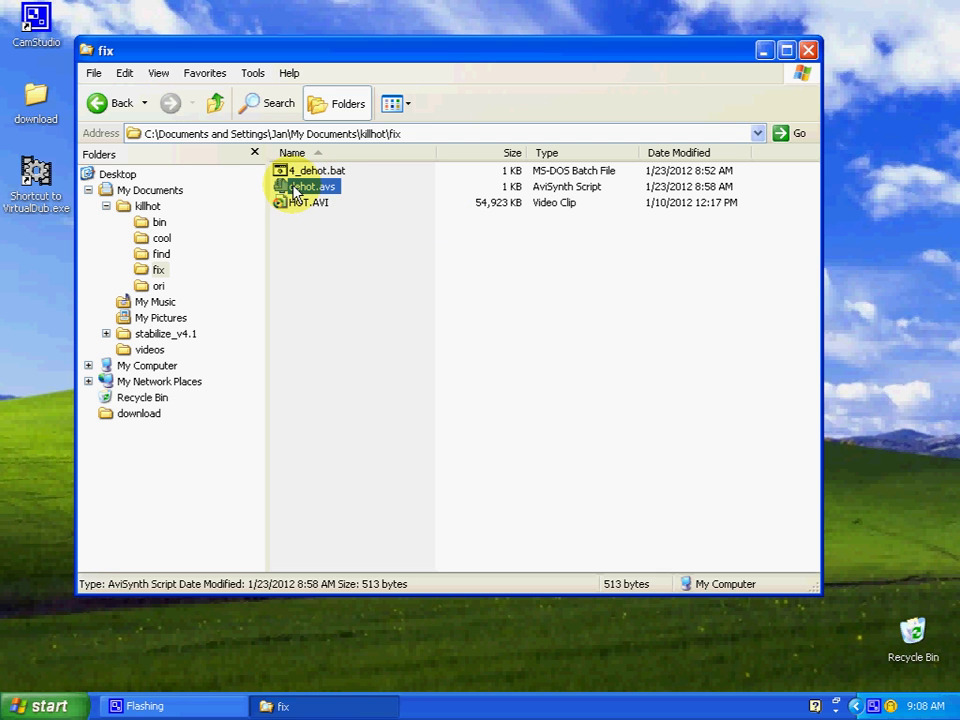
{"action": "double_click", "coordinate": [292, 190]}
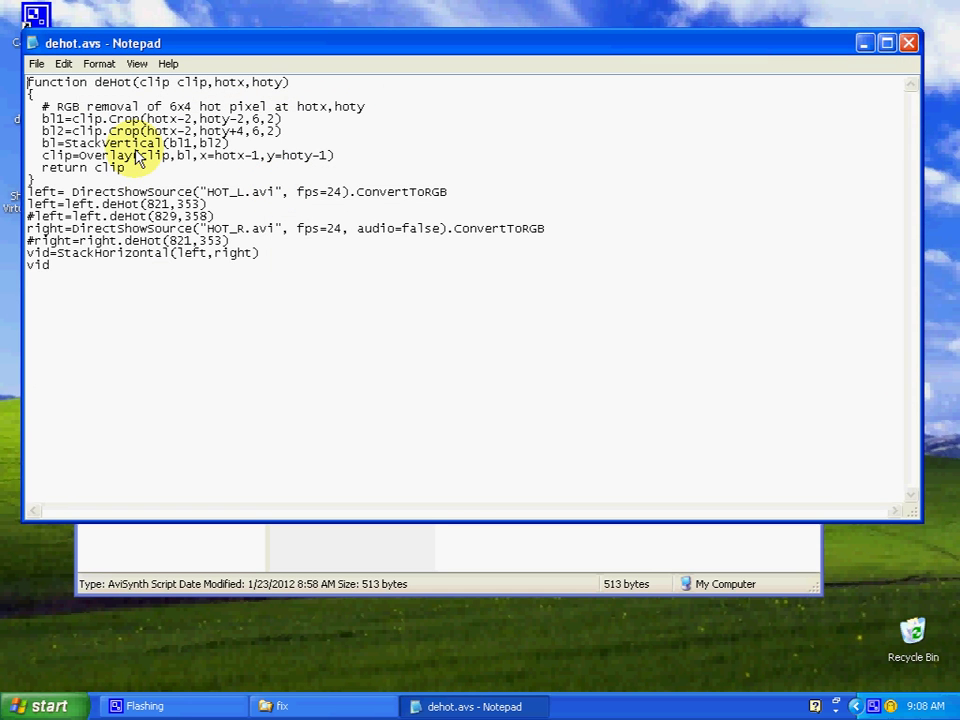
{"action": "left_click_drag", "start_coordinate": [148, 206], "coordinate": [200, 210]}
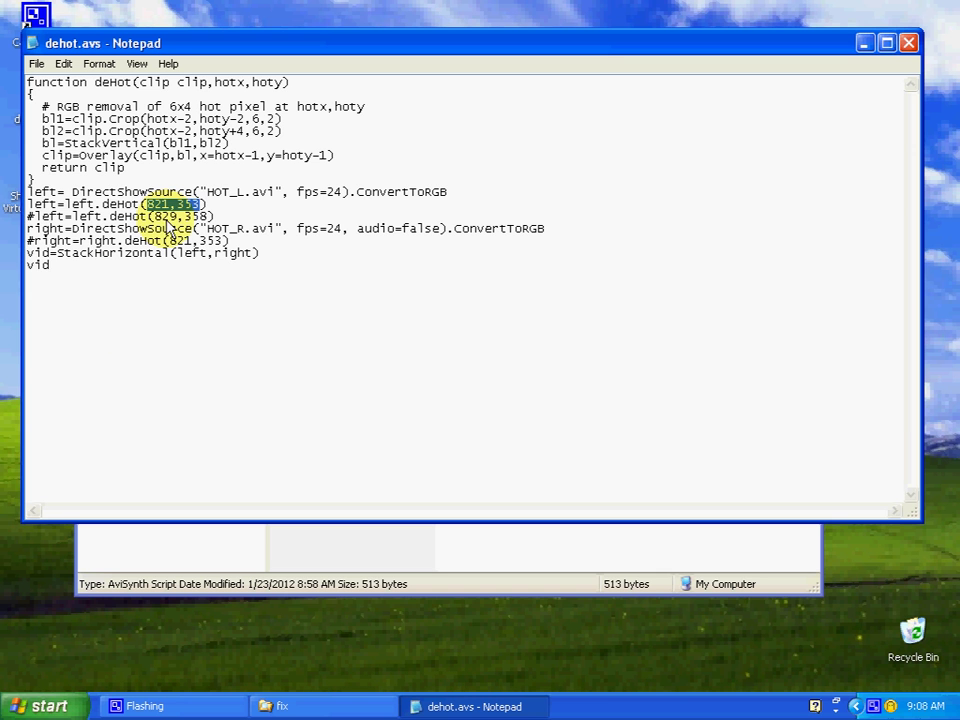
{"action": "left_click", "coordinate": [35, 217]}
{"action": "key", "text": "BackSpace"}
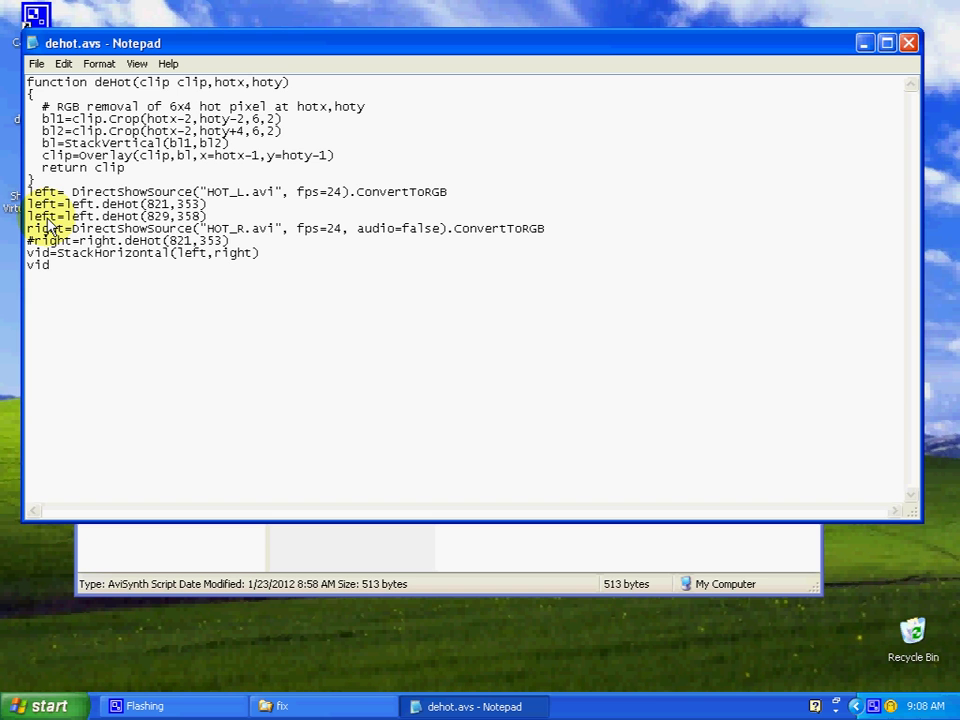
{"action": "left_click_drag", "start_coordinate": [147, 216], "coordinate": [205, 217]}
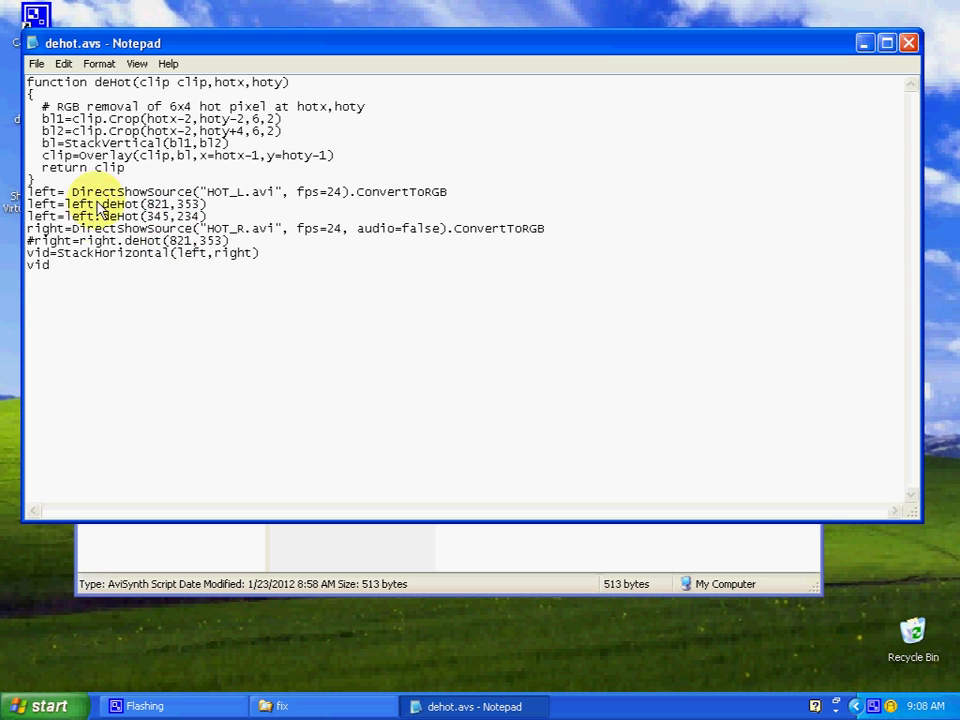
Step: Comment out both left.deHot lines in dehot.avs with a leading #
{"action": "left_click", "coordinate": [28, 218]}
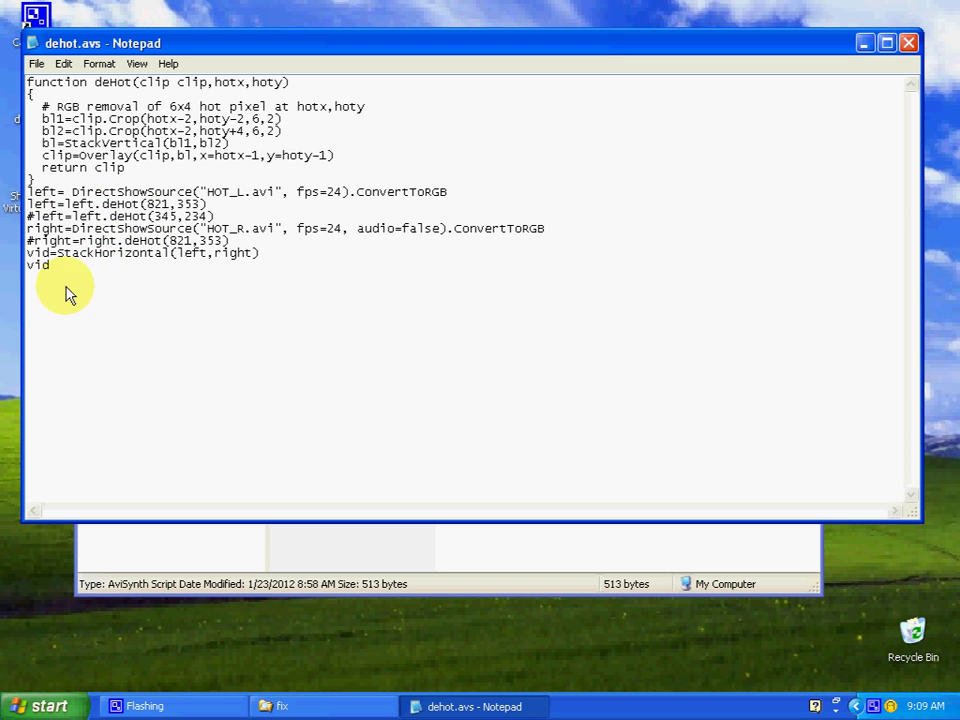
{"action": "type", "text": "#"}
{"action": "left_click", "coordinate": [28, 205]}
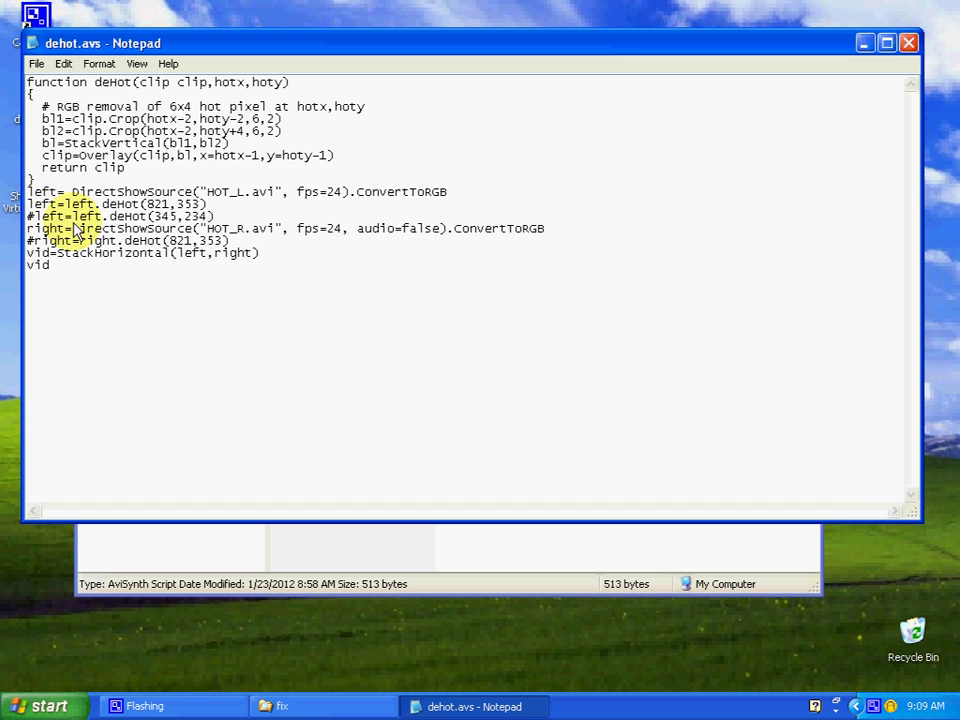
{"action": "type", "text": "#"}
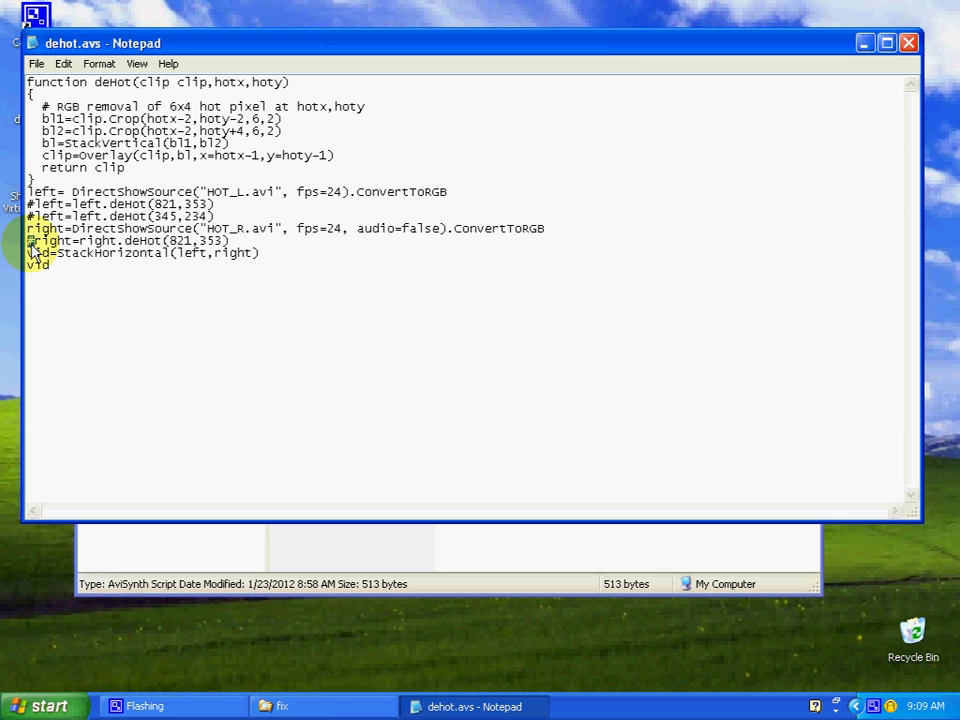
Step: Uncomment the right.deHot line in dehot.avs and select its coordinates
{"action": "left_click", "coordinate": [31, 246]}
{"action": "key", "text": "BackSpace"}
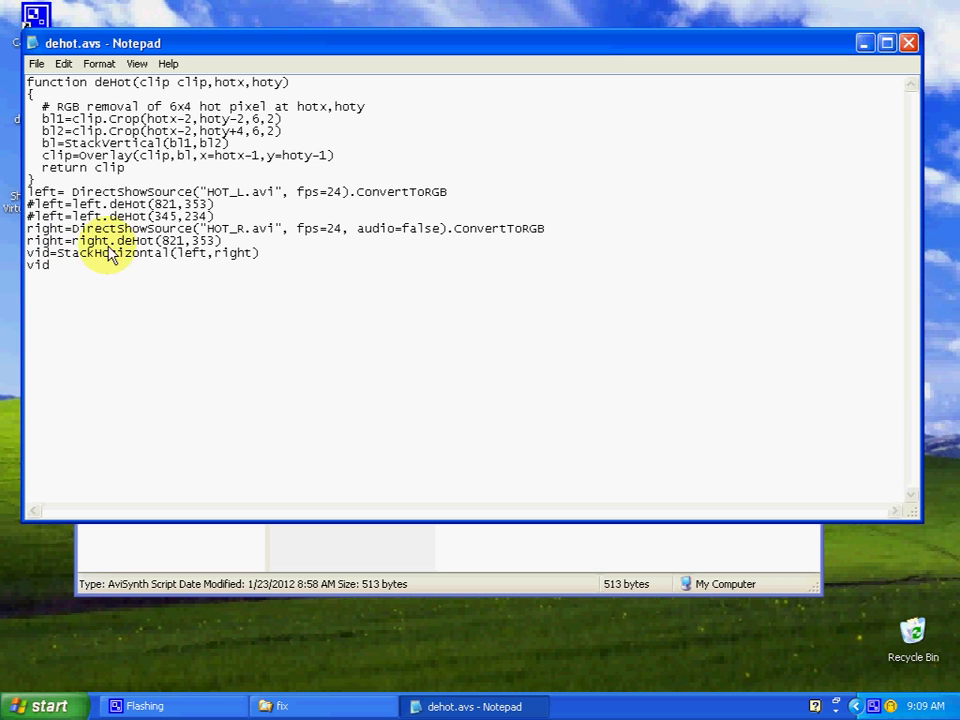
{"action": "left_click_drag", "start_coordinate": [162, 241], "coordinate": [216, 242]}
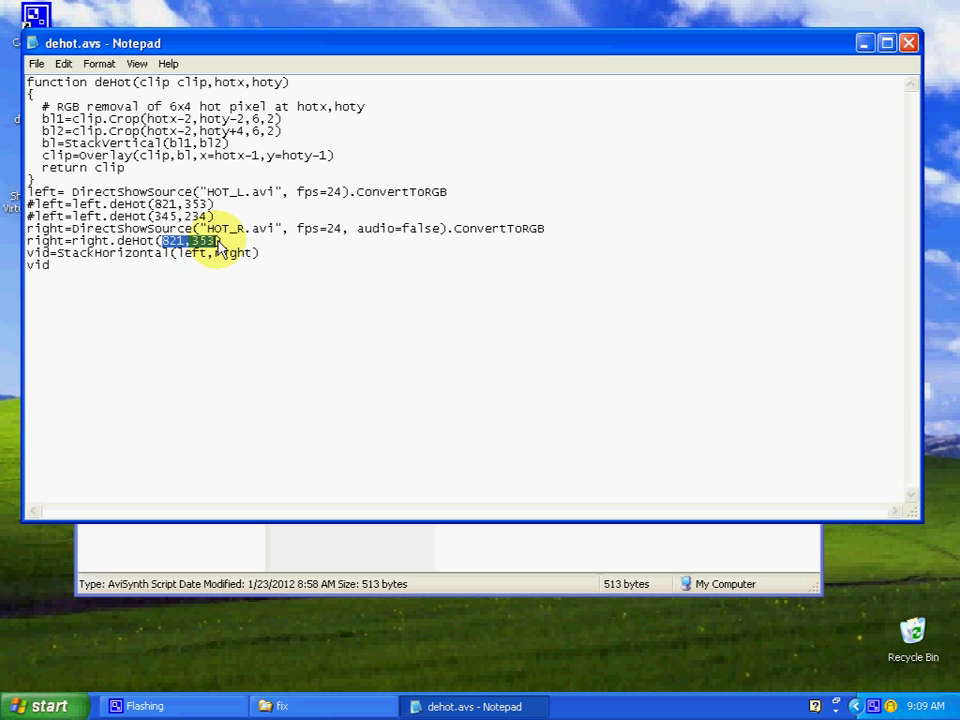
Step: Comment out the right.deHot line in dehot.avs, uncomment left.deHot(821,353), then save and close the script
{"action": "left_click", "coordinate": [22, 240]}
{"action": "type", "text": "#"}
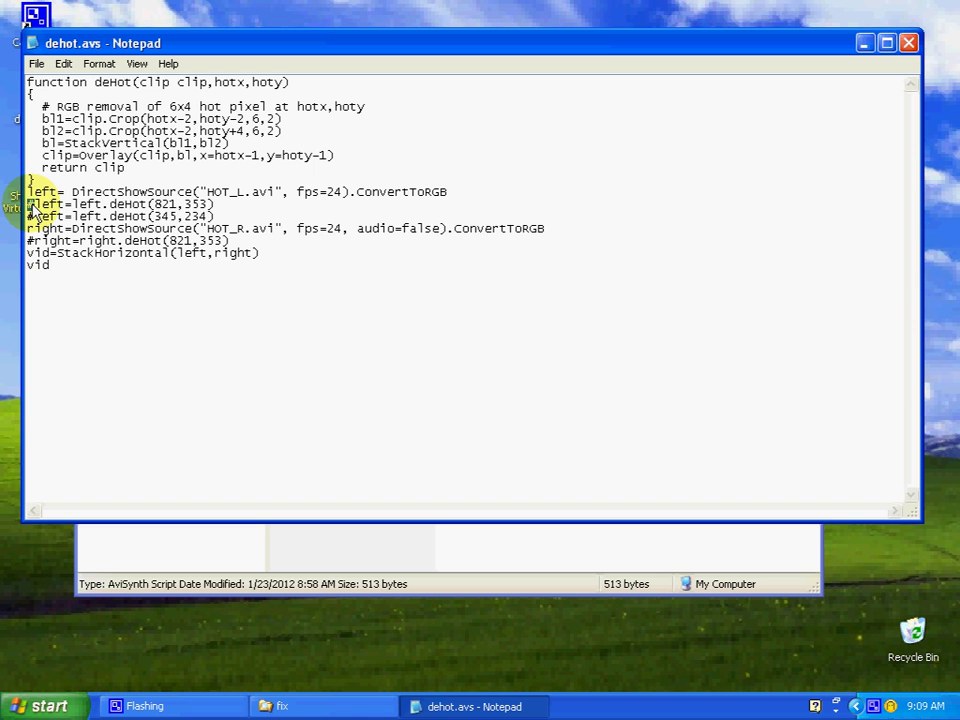
{"action": "left_click", "coordinate": [33, 204]}
{"action": "key", "text": "BackSpace"}
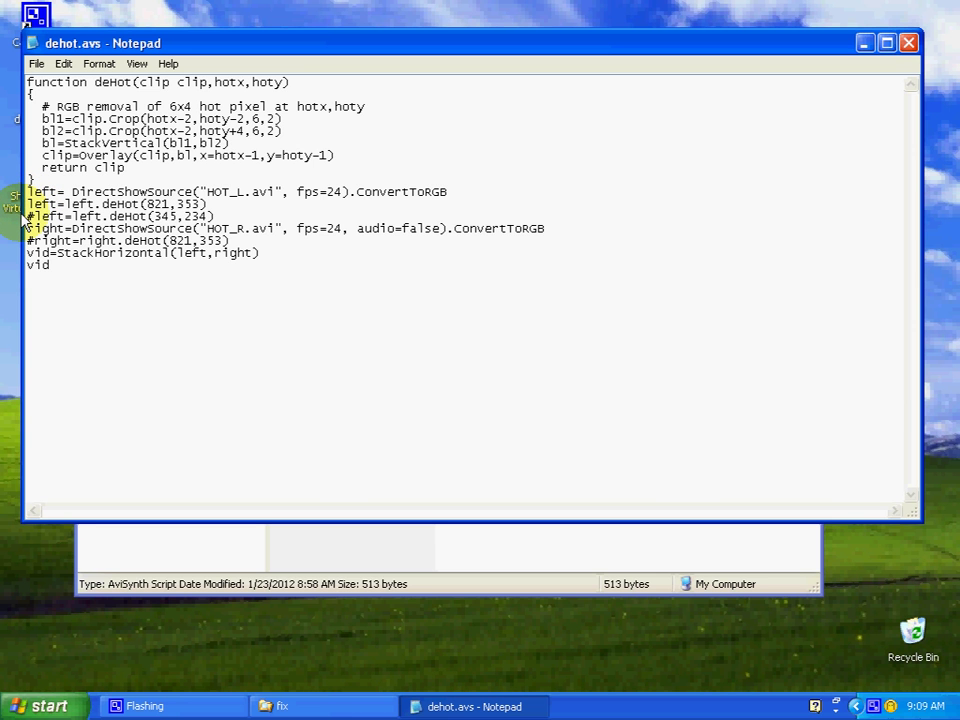
{"action": "left_click", "coordinate": [36, 63]}
{"action": "left_click", "coordinate": [50, 116]}
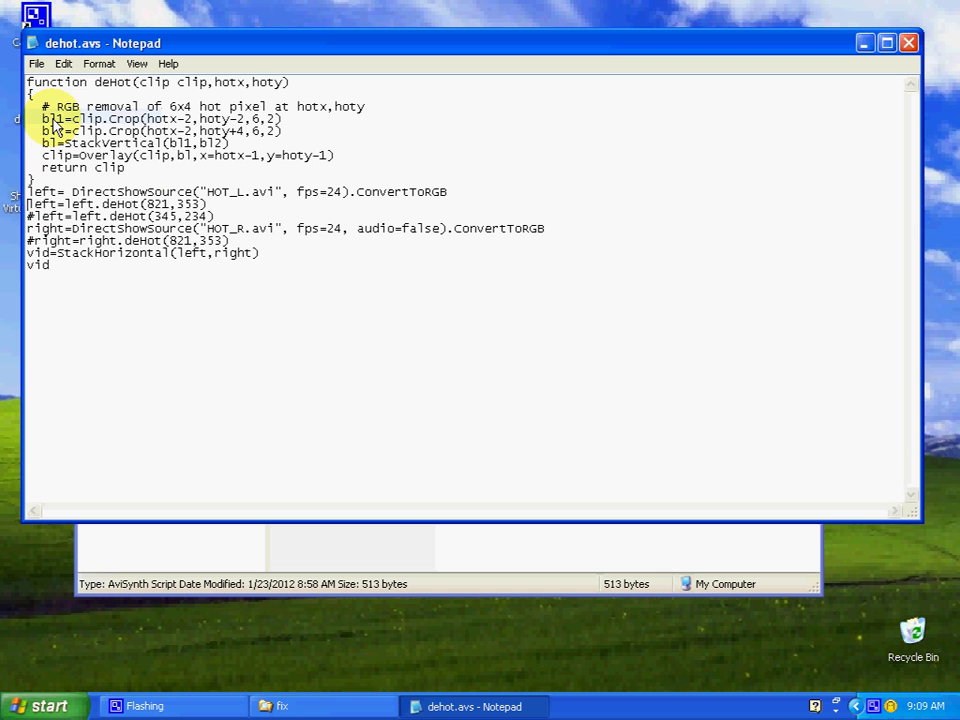
{"action": "left_click", "coordinate": [908, 43]}
Step: Run 4_dehot.bat from the fix folder and dismiss its console once processing ends
{"action": "left_click", "coordinate": [316, 171]}
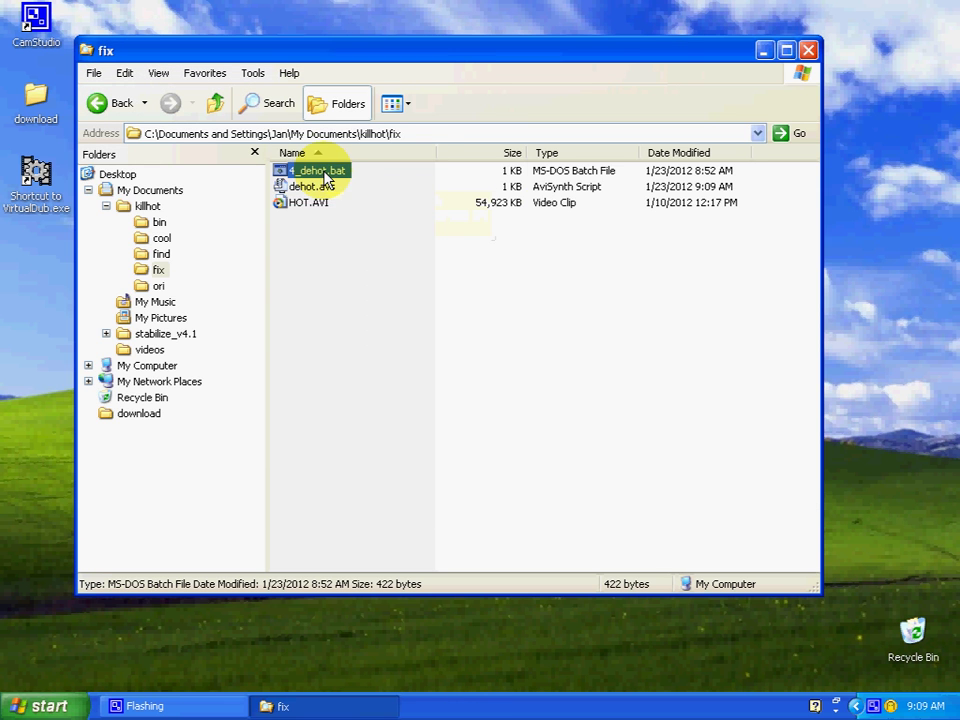
{"action": "double_click", "coordinate": [305, 176]}
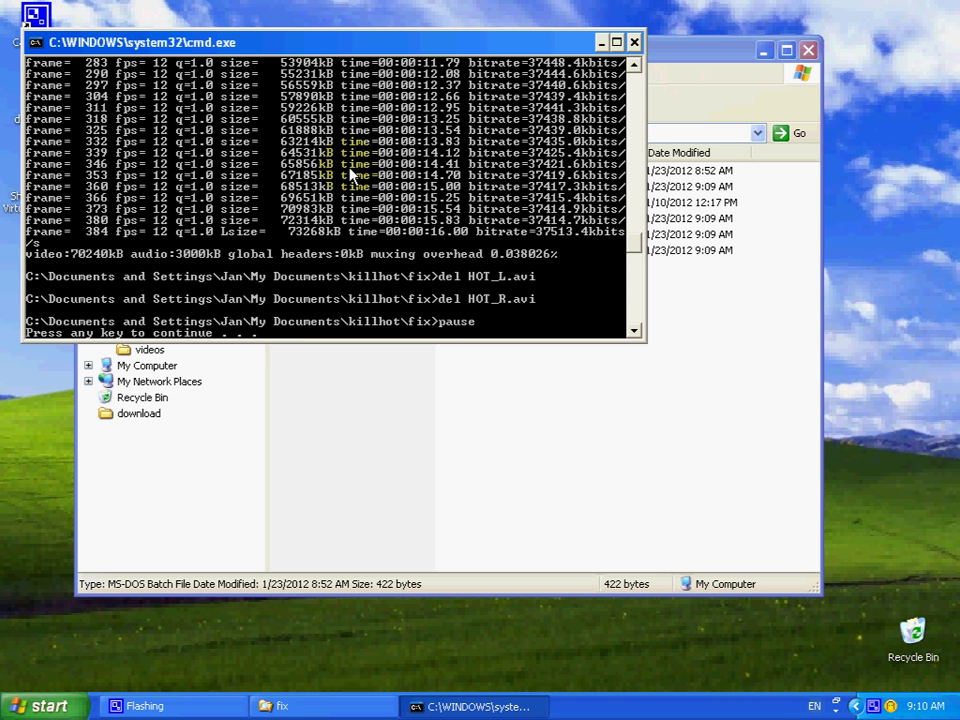
{"action": "key", "text": "Return"}
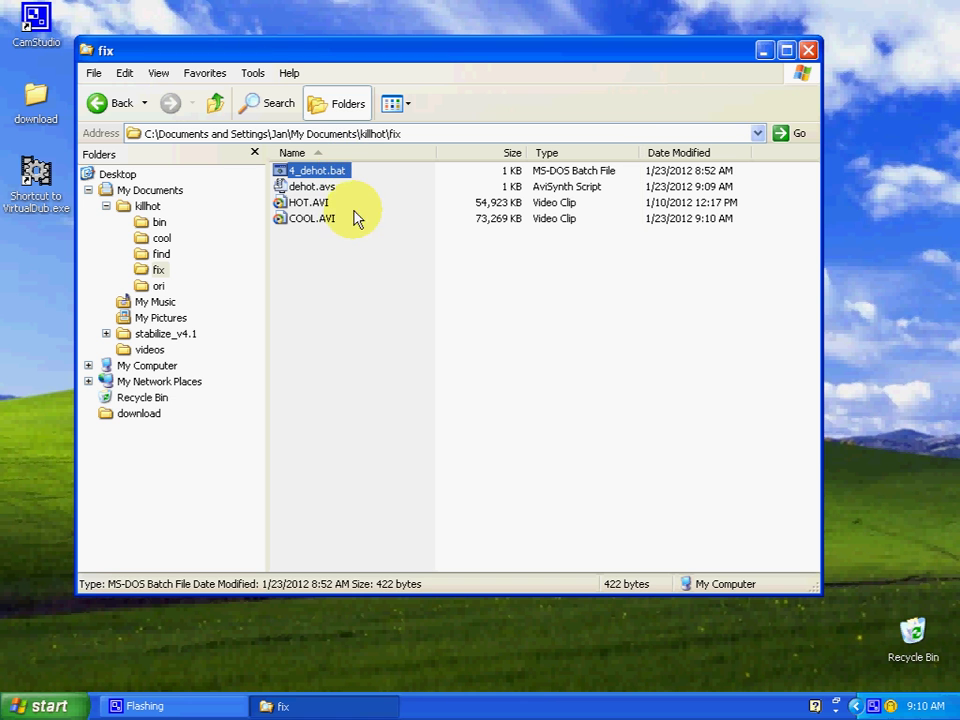
Step: Load COOL.AVI from the fix folder into VirtualDub, inspect it up to frame 49, and close VirtualDub
{"action": "left_click", "coordinate": [320, 221]}
{"action": "left_click_drag", "start_coordinate": [320, 221], "coordinate": [33, 186]}
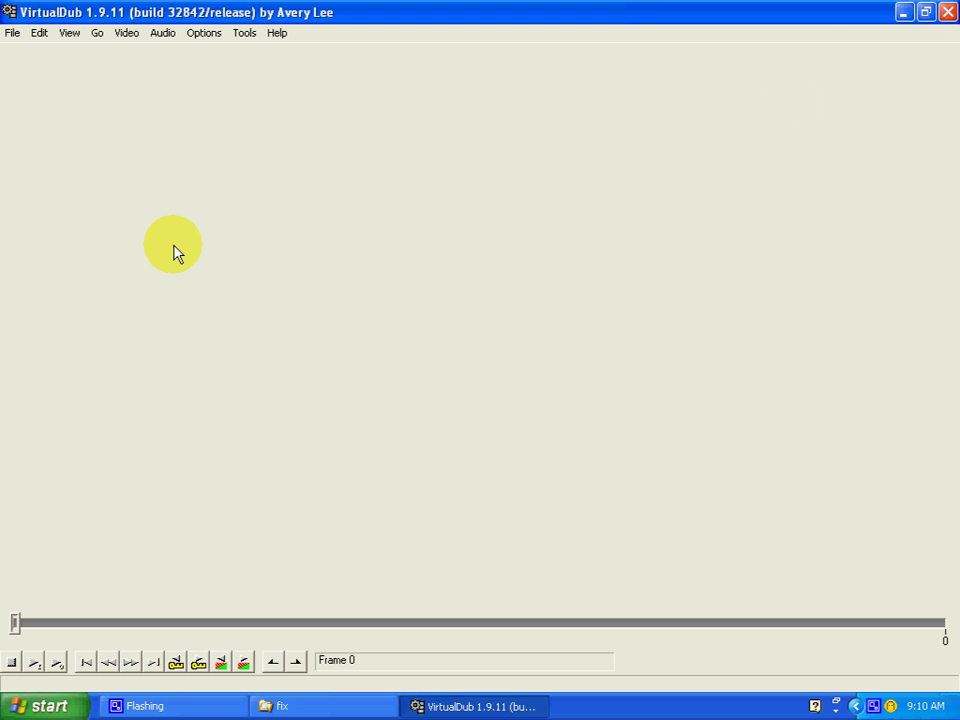
{"action": "key", "text": "alt+Tab"}
{"action": "left_click_drag", "start_coordinate": [300, 216], "coordinate": [44, 260]}
{"action": "left_click", "coordinate": [47, 261]}
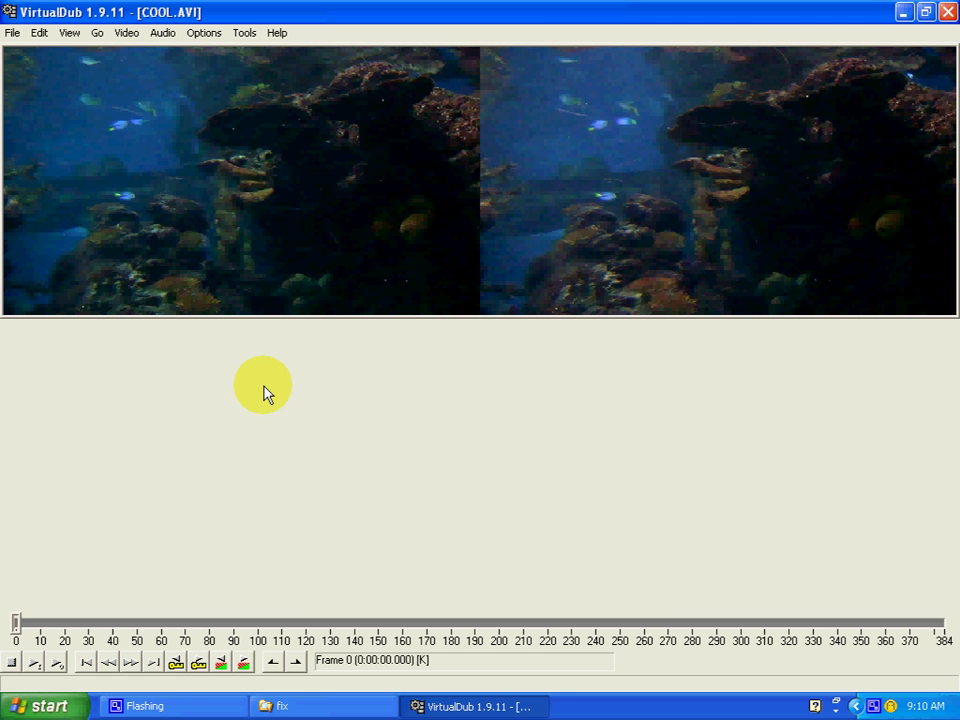
{"action": "left_click_drag", "start_coordinate": [16, 625], "coordinate": [135, 626]}
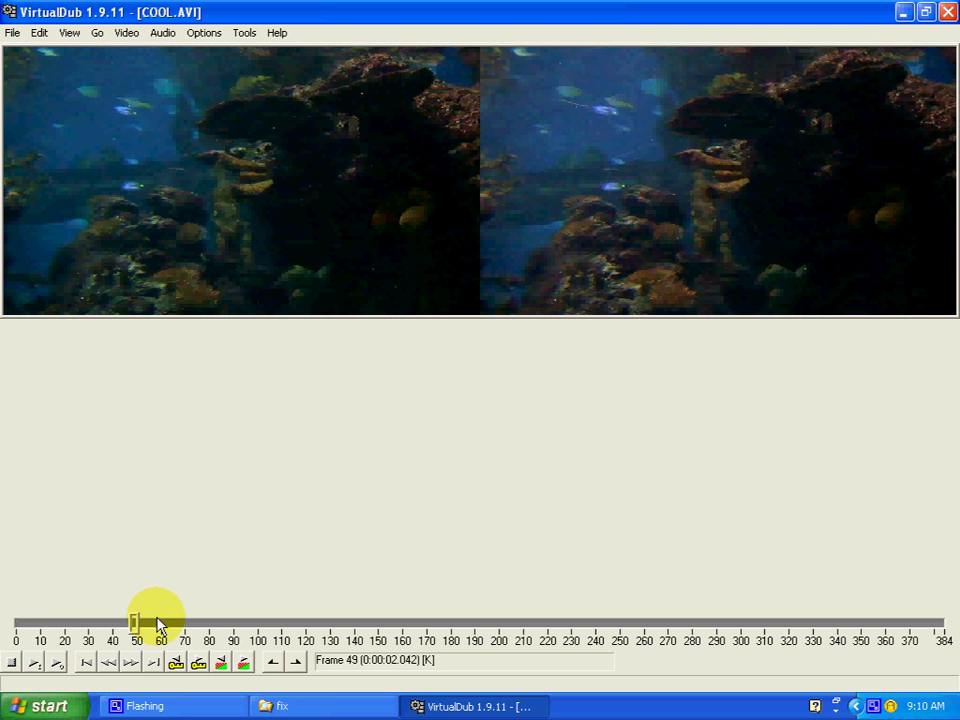
{"action": "left_click", "coordinate": [948, 12]}
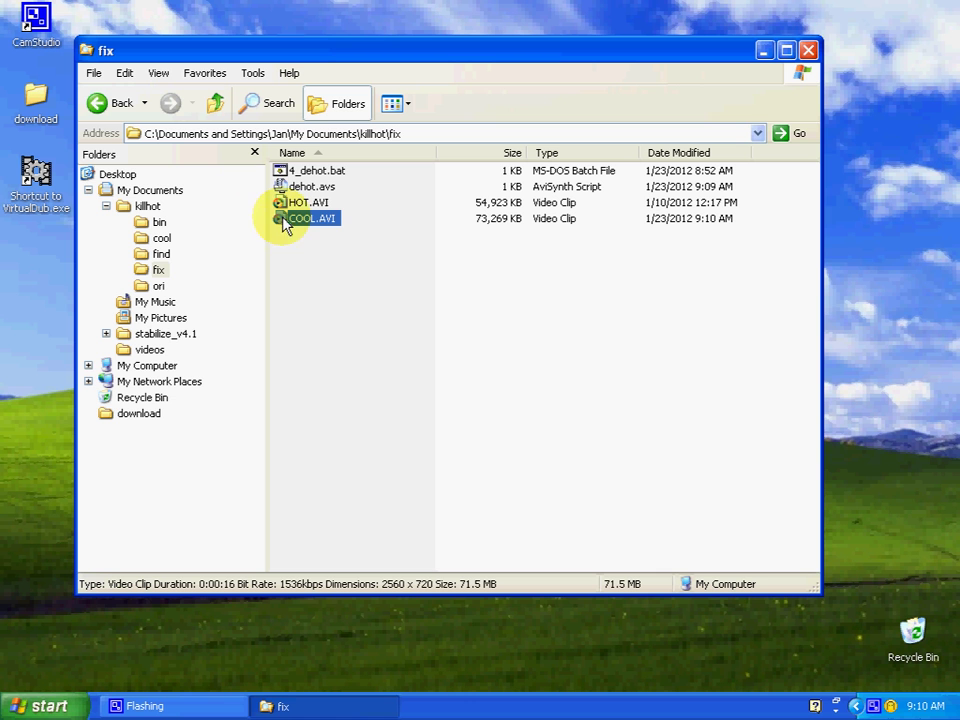
Step: Delete HOT.AVI and COOL.AVI from the fix folder, sending both to the Recycle Bin
{"action": "mouse_move", "coordinate": [288, 205]}
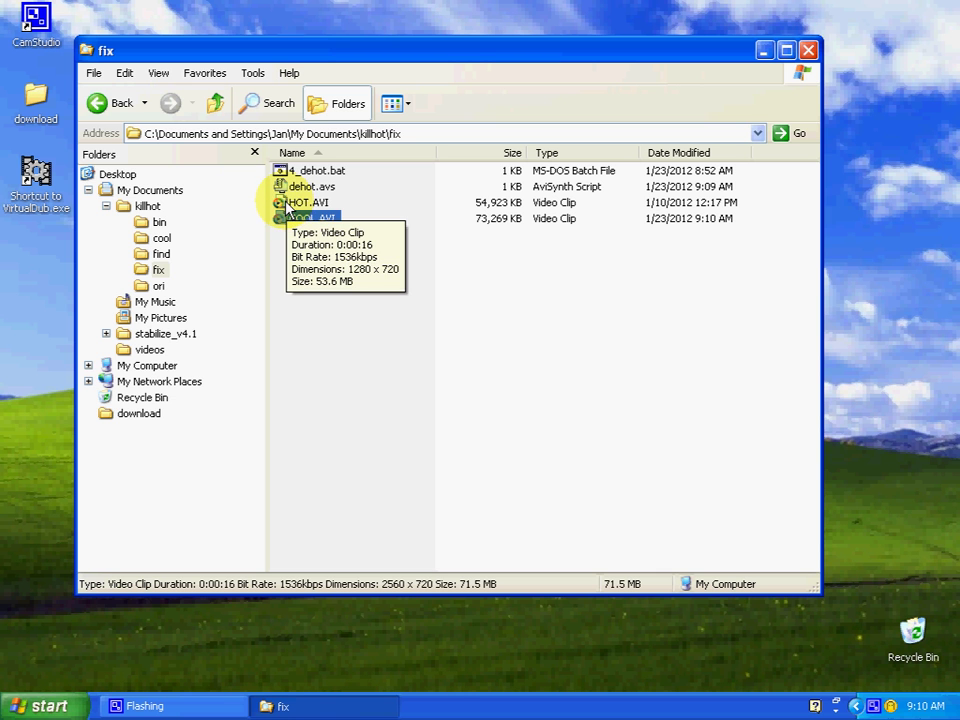
{"action": "left_click", "coordinate": [288, 204], "text": "ctrl"}
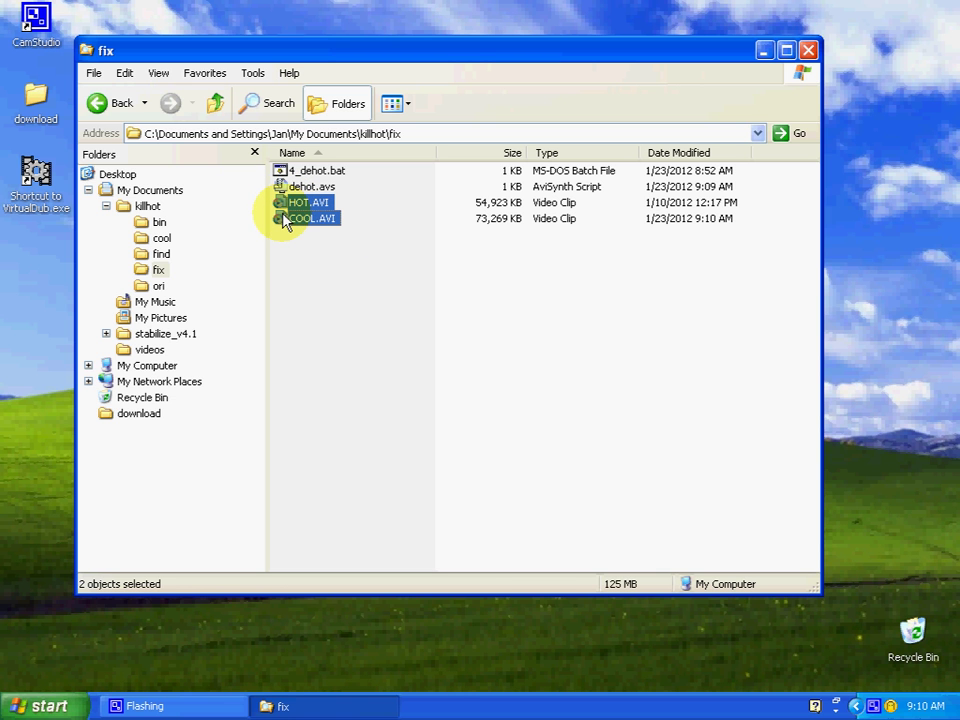
{"action": "mouse_move", "coordinate": [285, 220]}
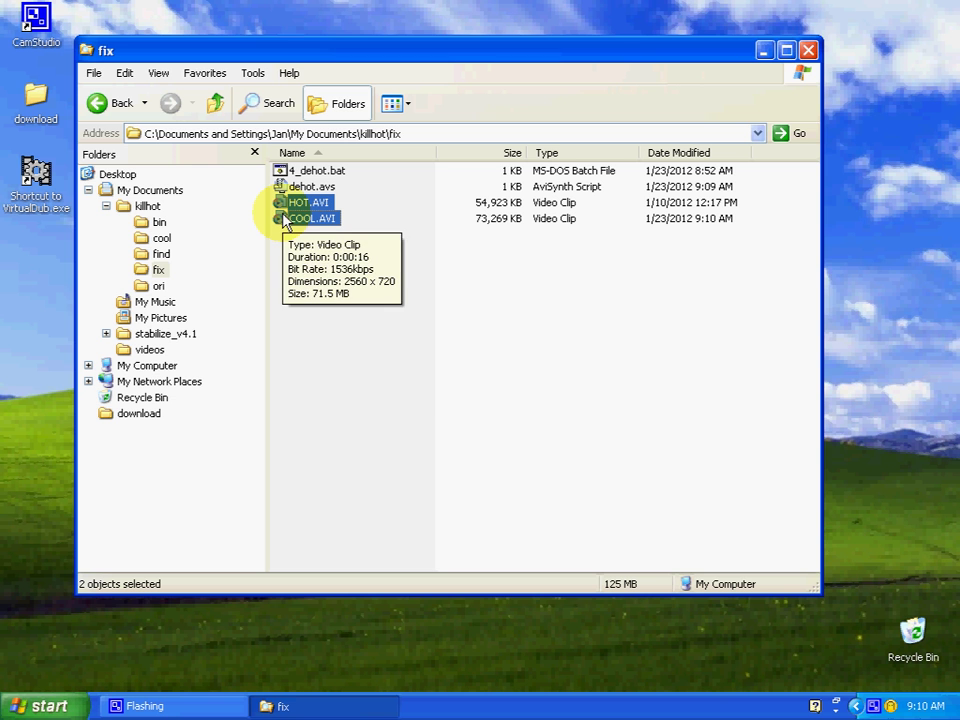
{"action": "key", "text": "Delete"}
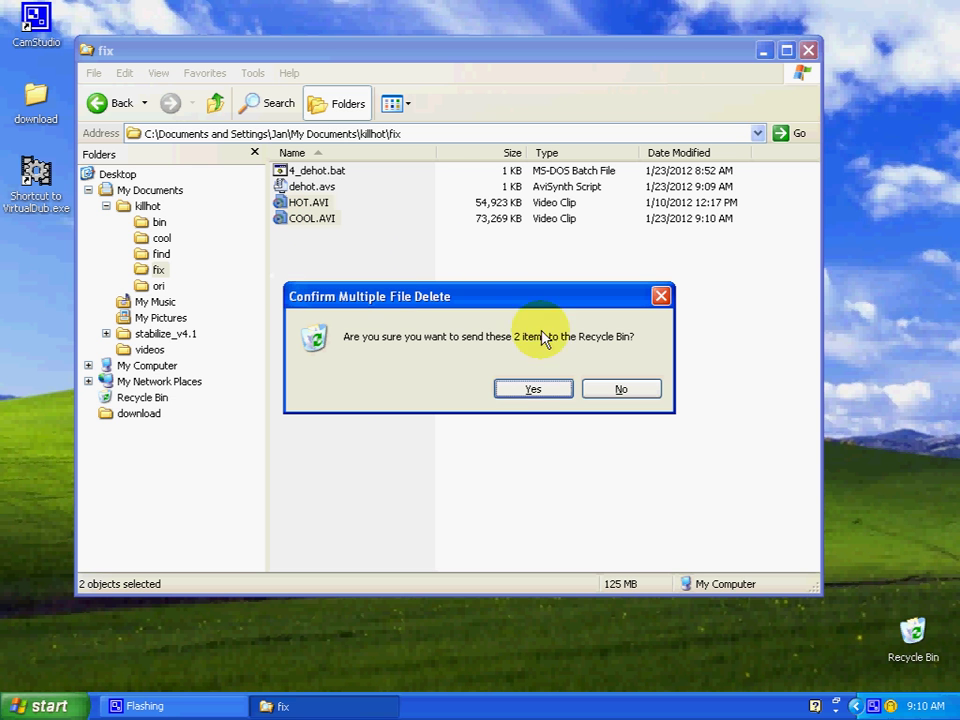
{"action": "left_click", "coordinate": [531, 390]}
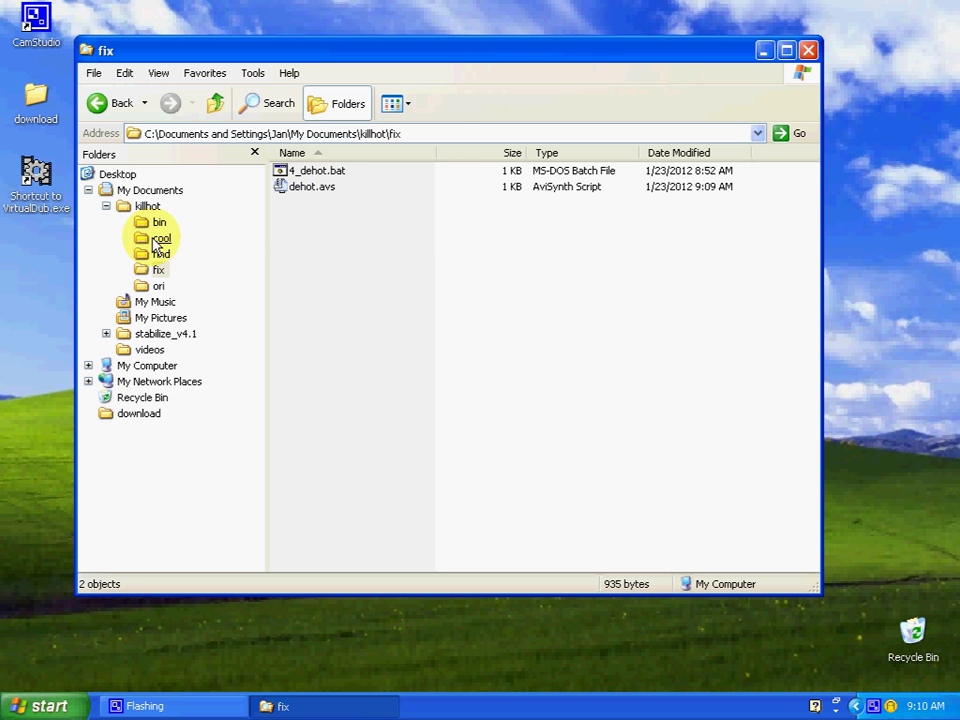
Step: Copy FP2011_1019_091437.AVI and W3 1211 150935.AVI from the videos folder into killhot's ori folder
{"action": "left_click", "coordinate": [158, 286]}
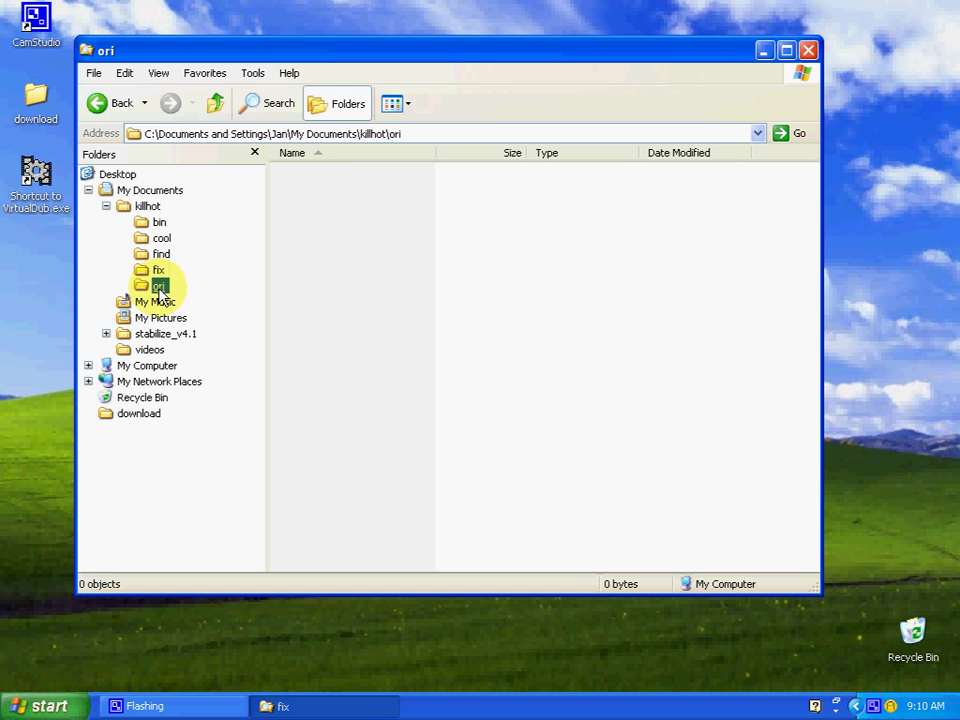
{"action": "left_click", "coordinate": [149, 351]}
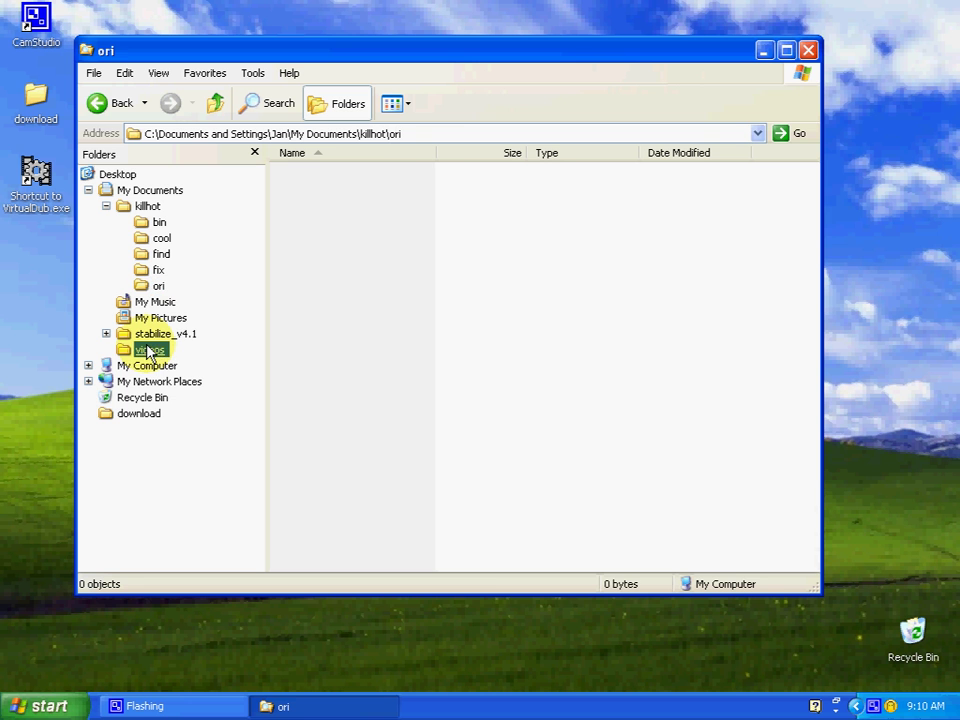
{"action": "left_click", "coordinate": [333, 172]}
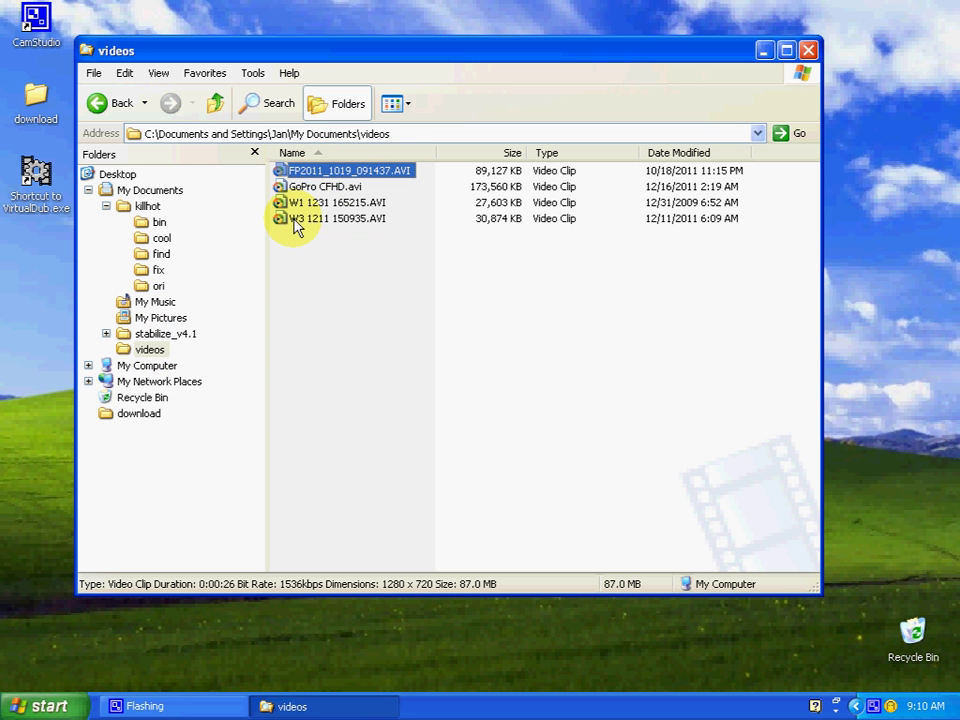
{"action": "left_click", "coordinate": [293, 222], "text": "ctrl"}
{"action": "right_click", "coordinate": [305, 174]}
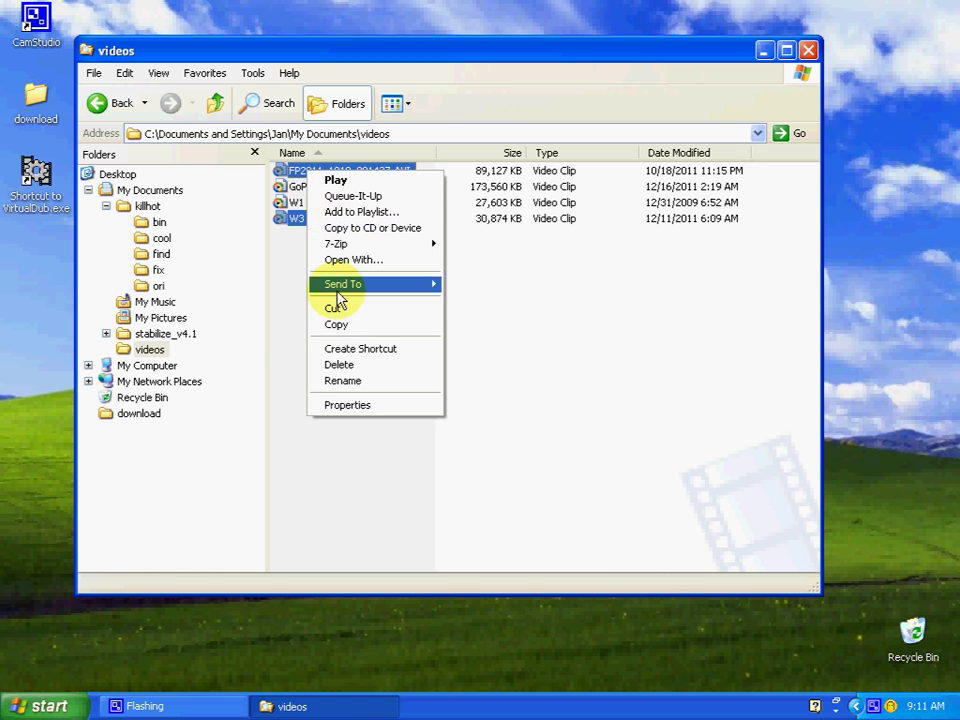
{"action": "left_click", "coordinate": [336, 325]}
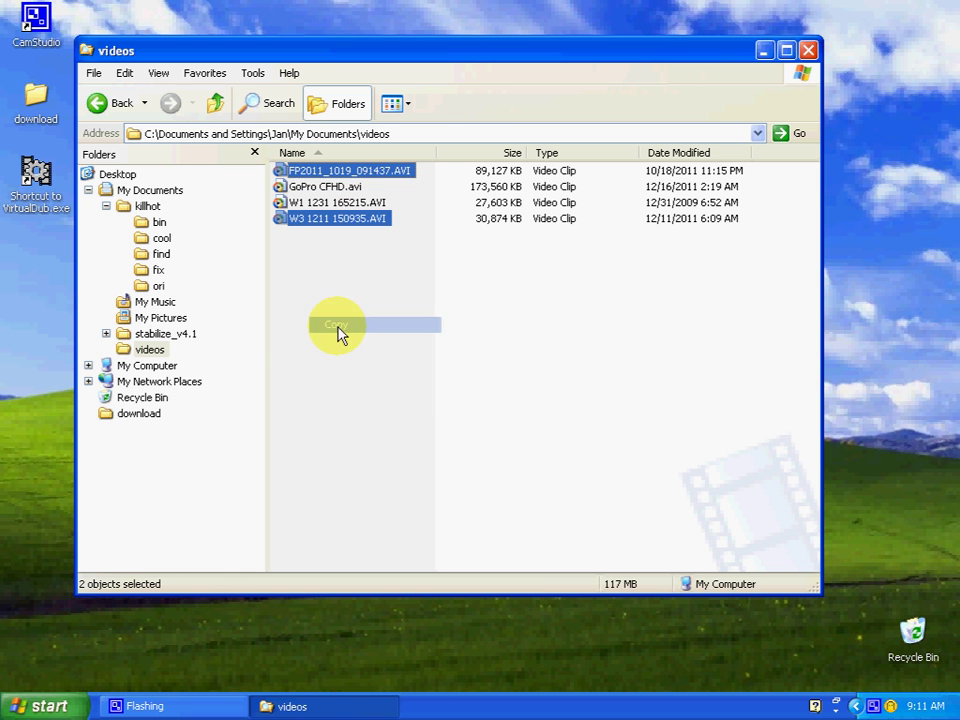
{"action": "left_click", "coordinate": [161, 286]}
{"action": "right_click", "coordinate": [310, 205]}
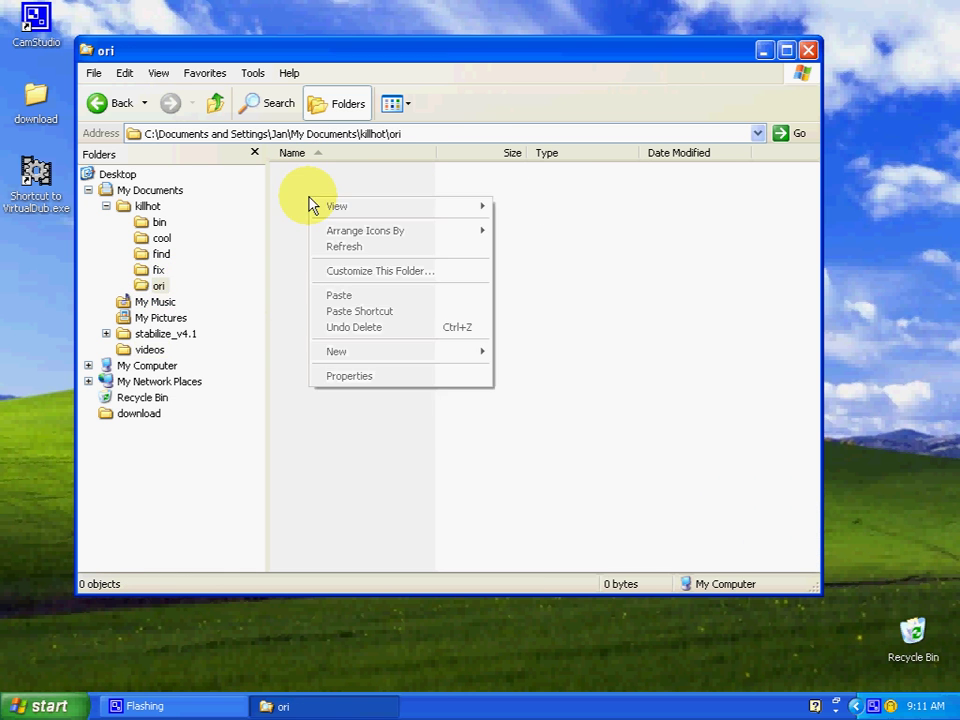
{"action": "left_click", "coordinate": [340, 296]}
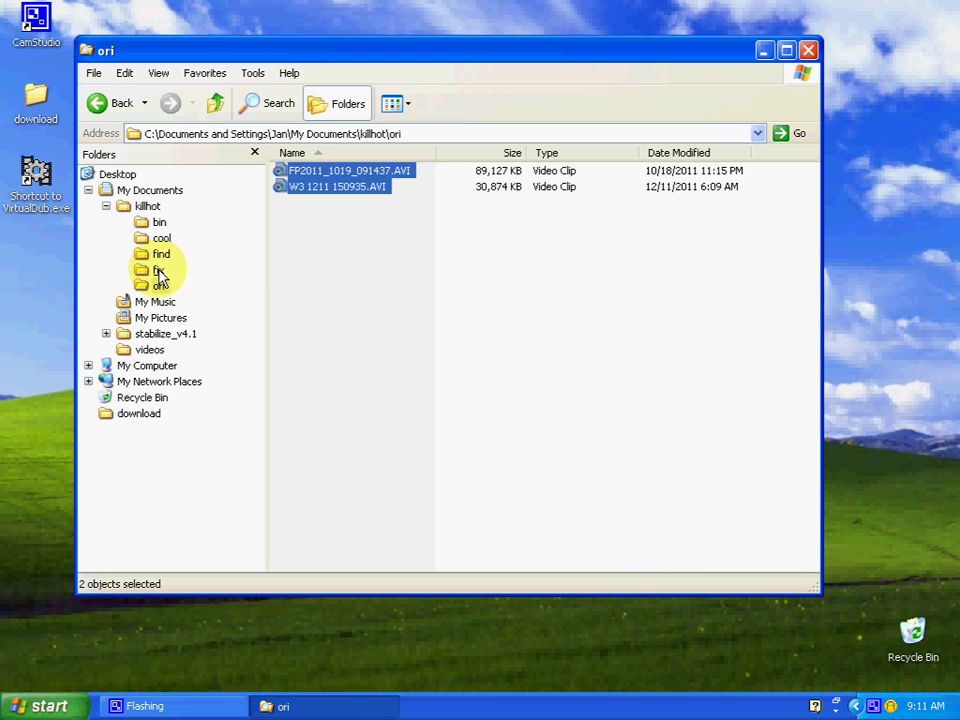
Step: Run dehot_fujiW3_all.bat from the killhot folder and dismiss its console once processing ends
{"action": "left_click", "coordinate": [160, 238]}
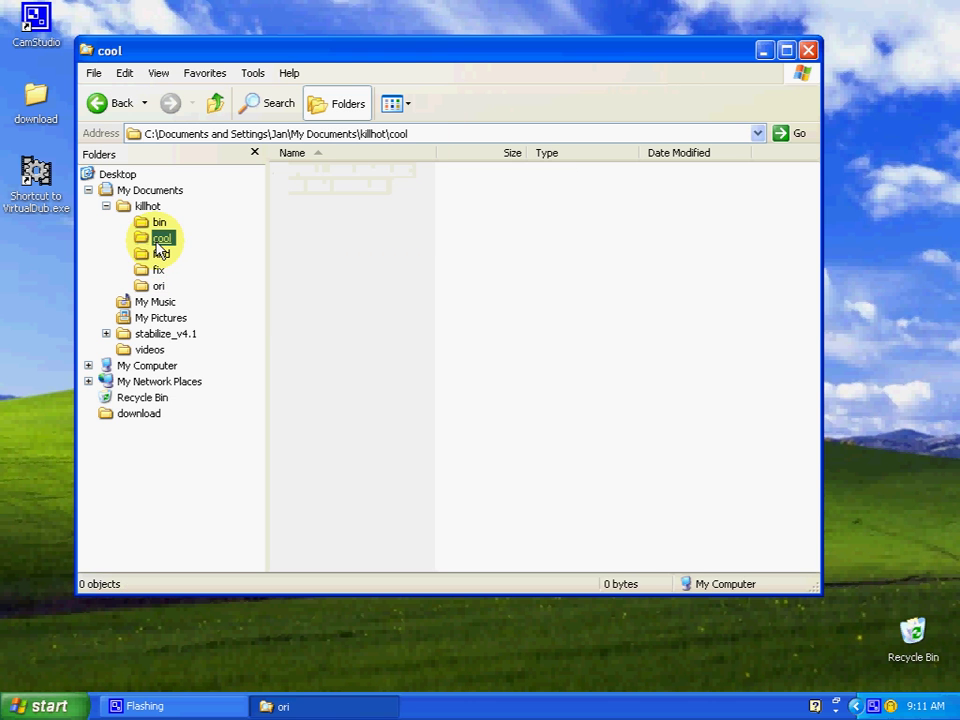
{"action": "left_click", "coordinate": [150, 206]}
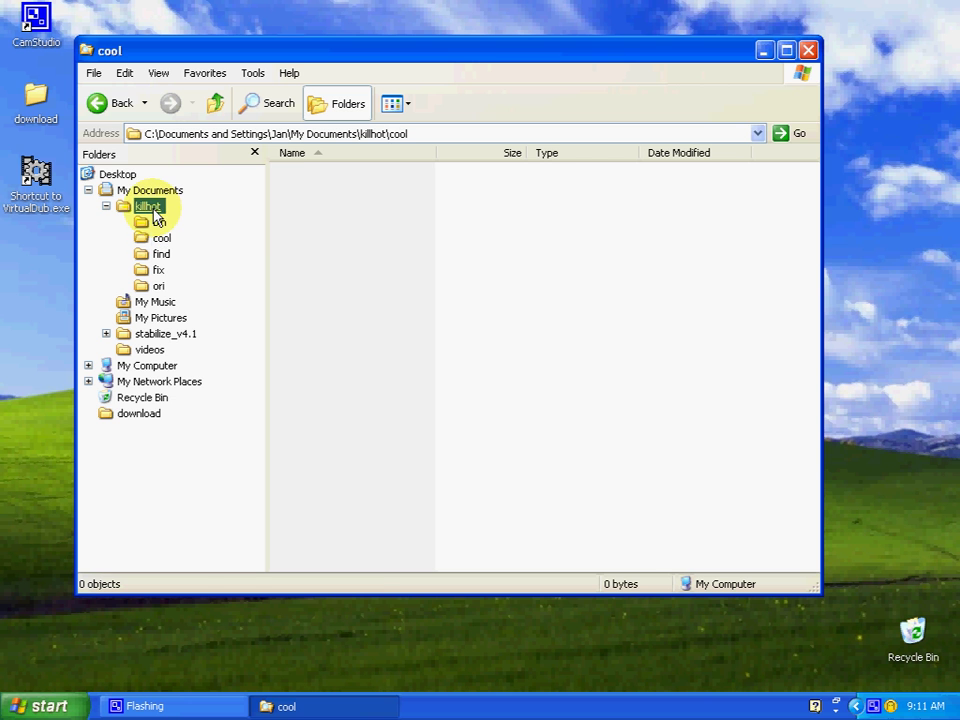
{"action": "left_click", "coordinate": [307, 256]}
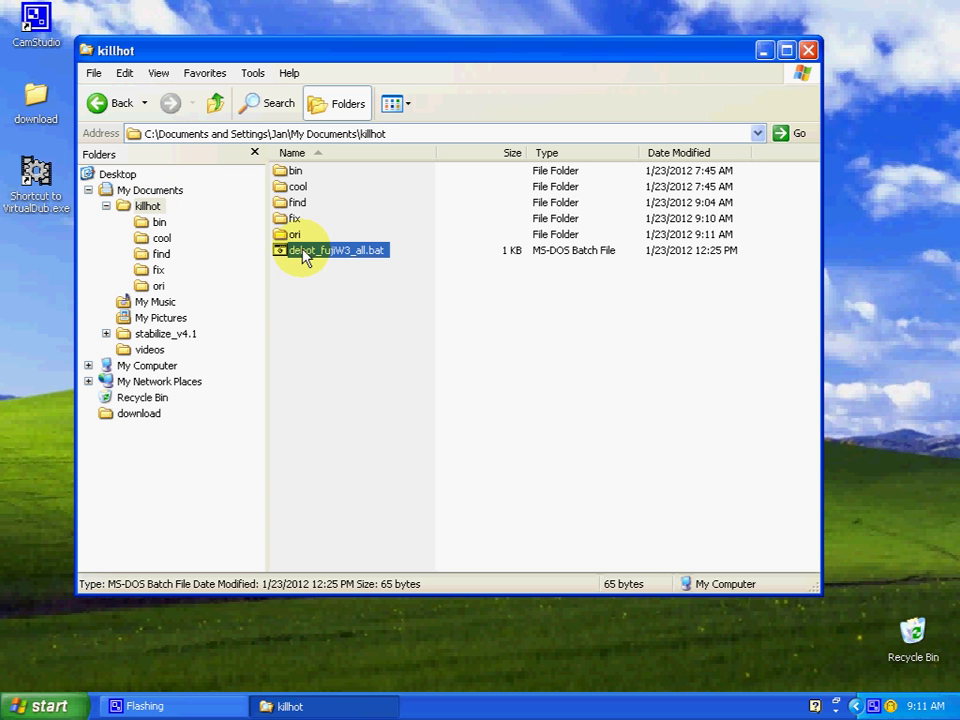
{"action": "double_click", "coordinate": [281, 256]}
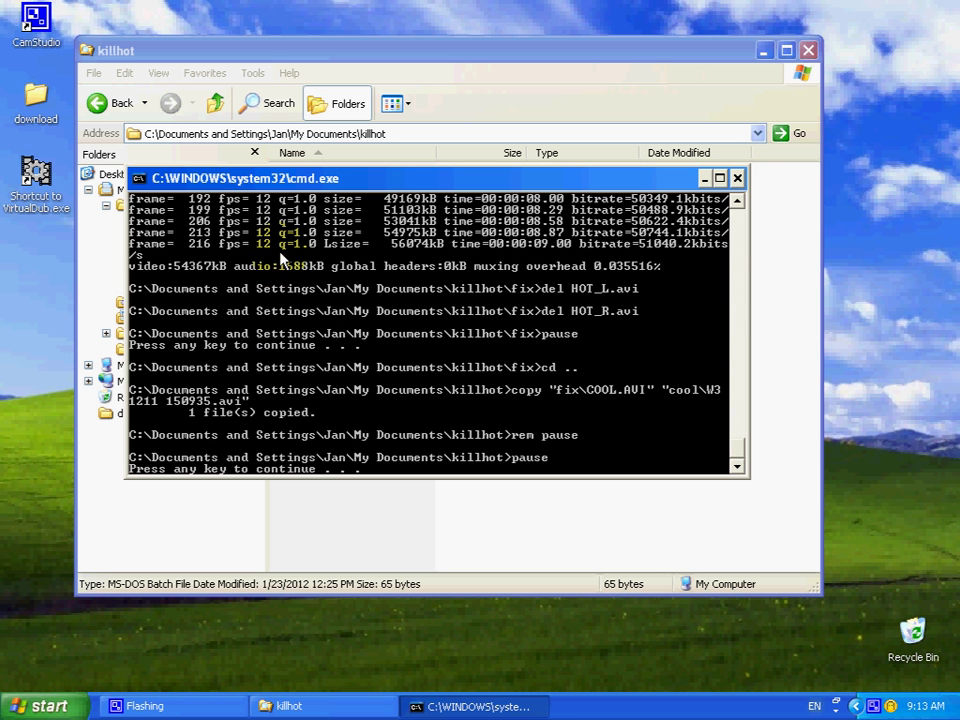
{"action": "key", "text": "space"}
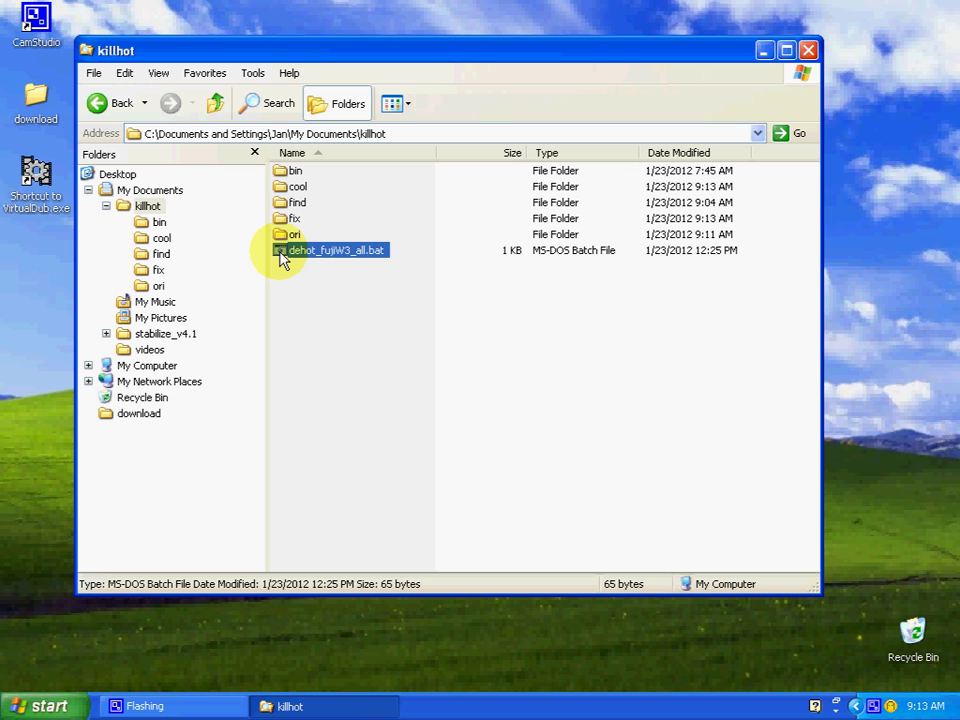
Step: Load FP2011_1019_091437.avi from the cool folder into VirtualDub, step four frames forward to inspect it, and close VirtualDub
{"action": "double_click", "coordinate": [283, 186]}
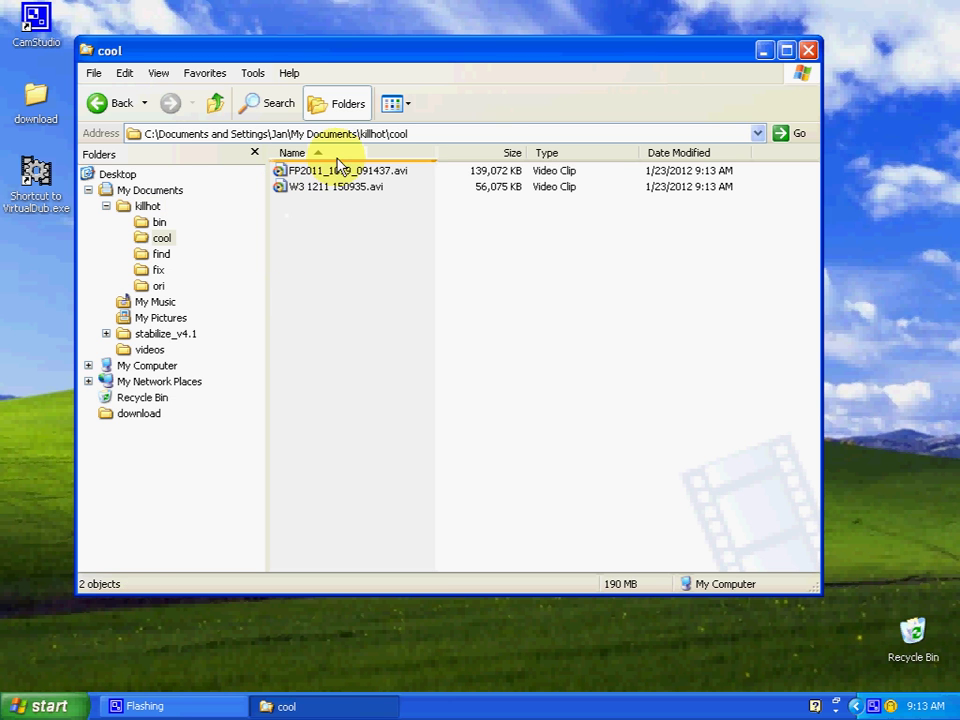
{"action": "left_click", "coordinate": [336, 170]}
{"action": "double_click", "coordinate": [36, 172]}
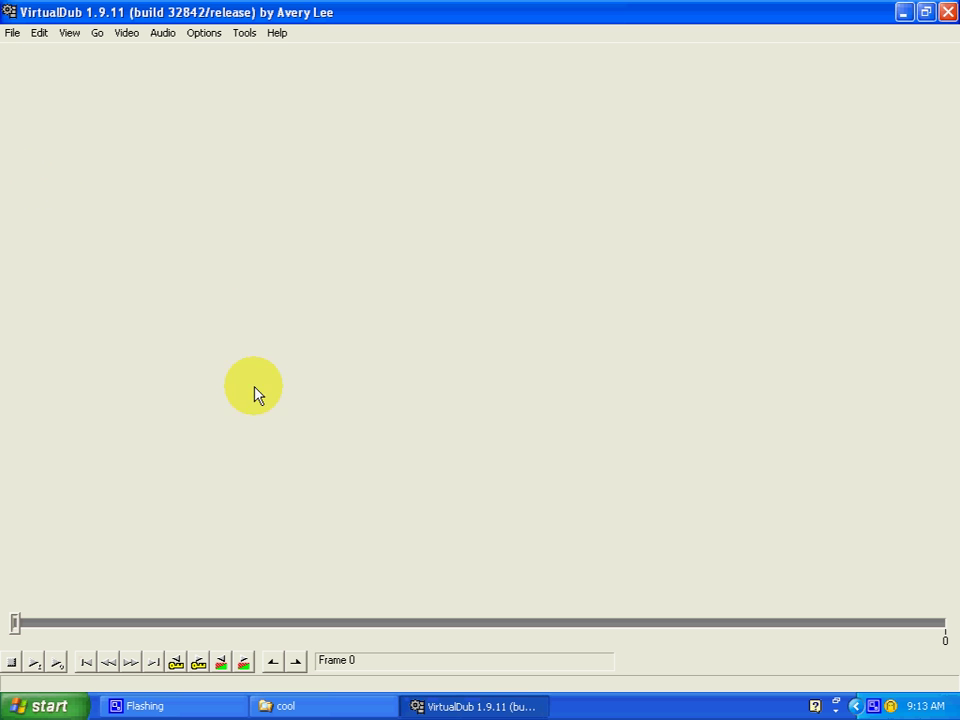
{"action": "left_click", "coordinate": [304, 704]}
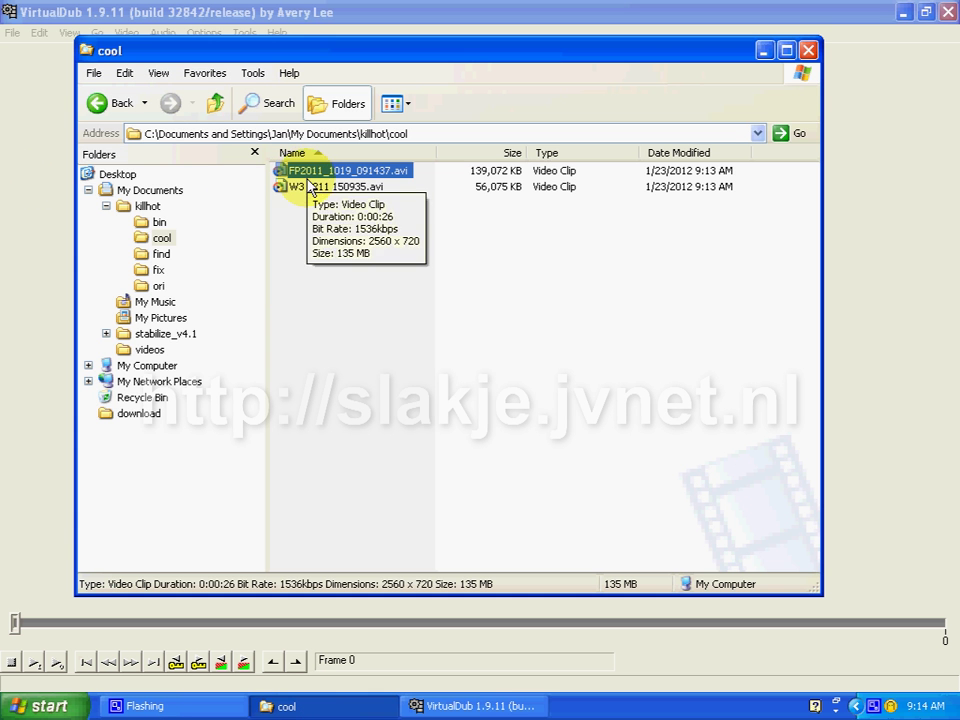
{"action": "left_click_drag", "start_coordinate": [305, 178], "coordinate": [45, 240]}
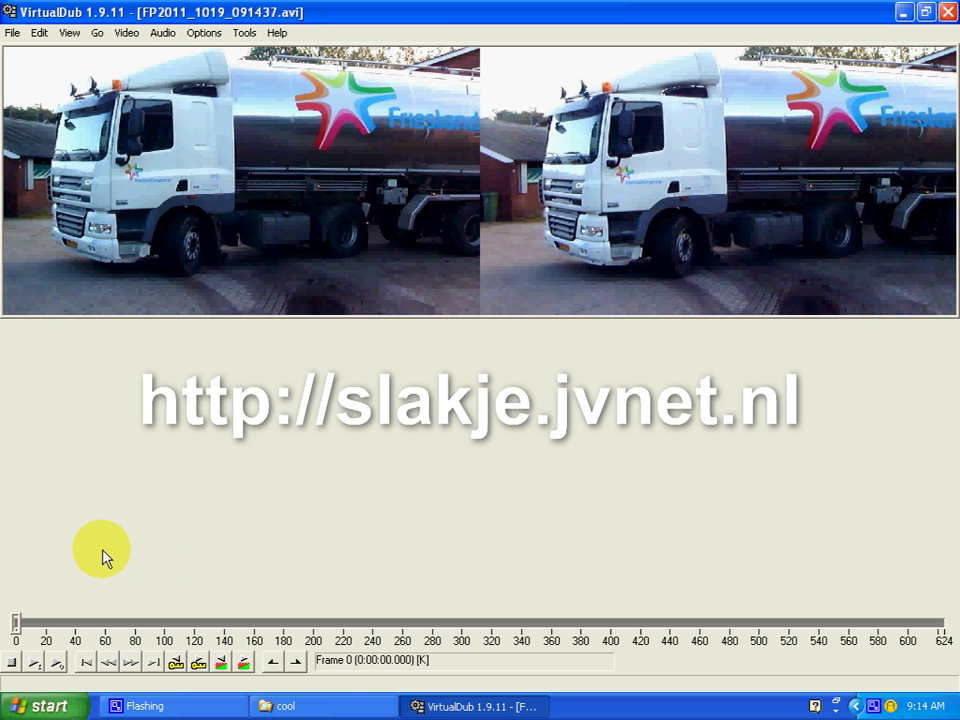
{"action": "key", "text": "Right"}
{"action": "key", "text": "Right"}
{"action": "key", "text": "Right"}
{"action": "key", "text": "Right"}
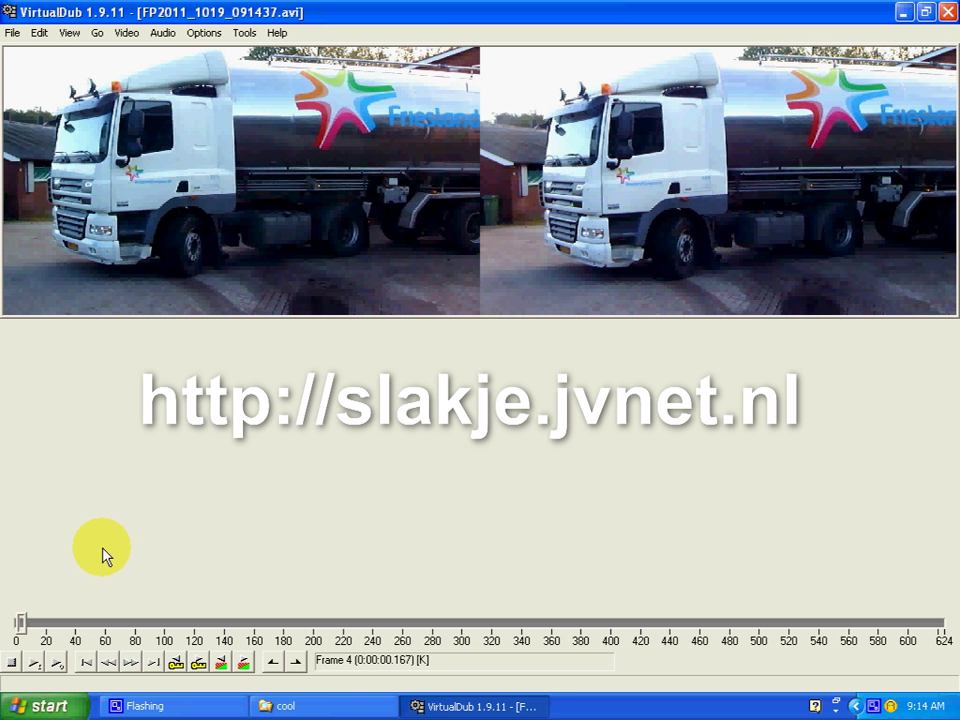
{"action": "left_click", "coordinate": [946, 12]}
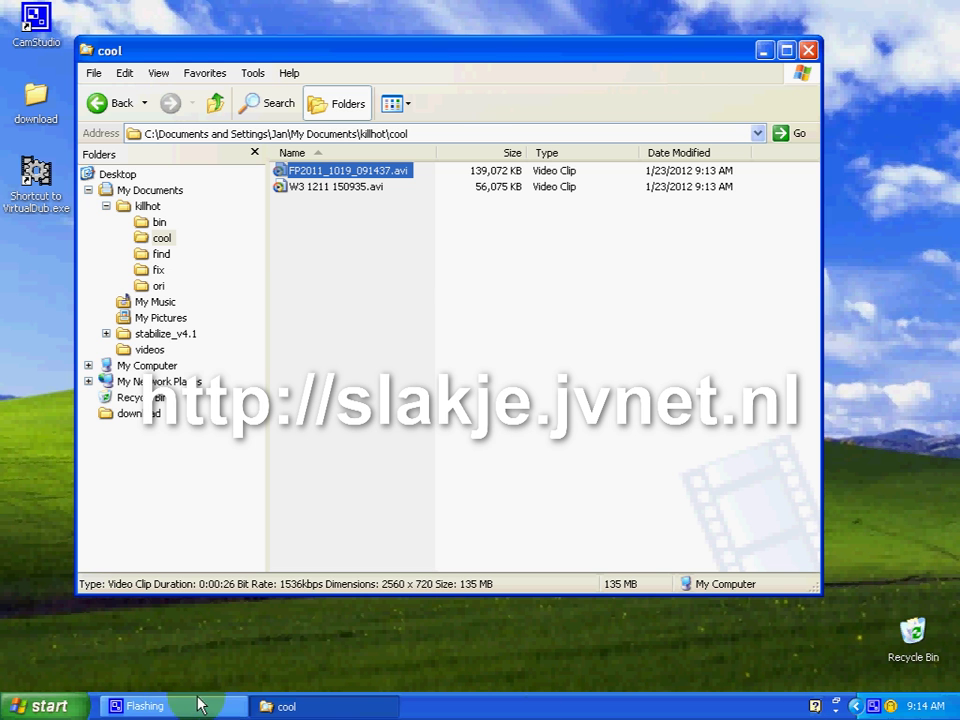
Step: Load W3 1211 150935.avi from the cool folder into VirtualDub, step through its first frames, and close VirtualDub and the folder window
{"action": "double_click", "coordinate": [36, 178]}
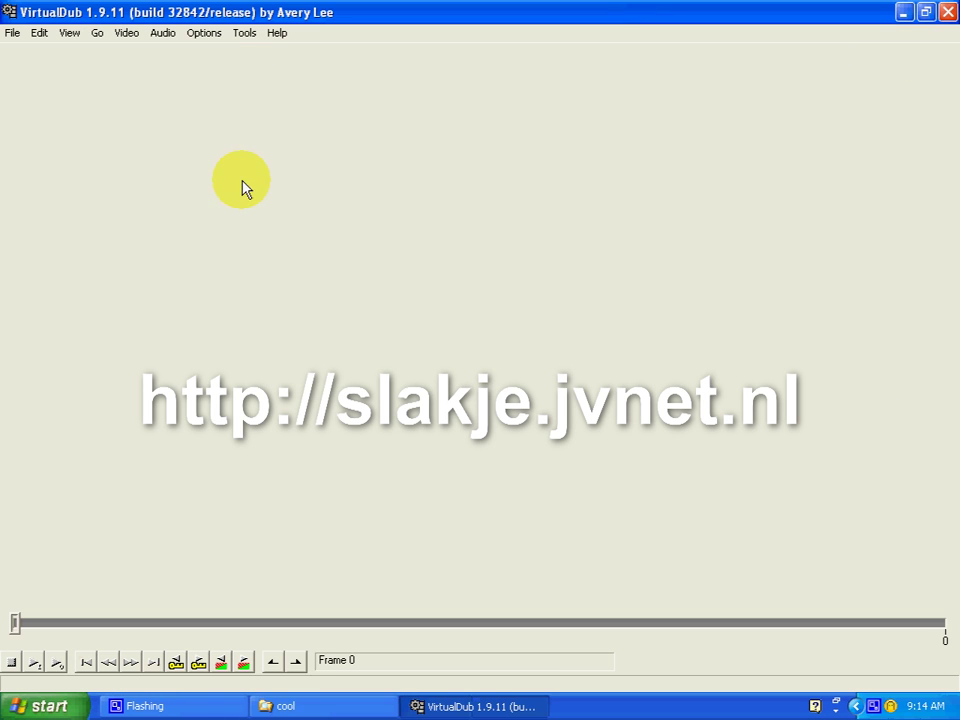
{"action": "left_click", "coordinate": [279, 707]}
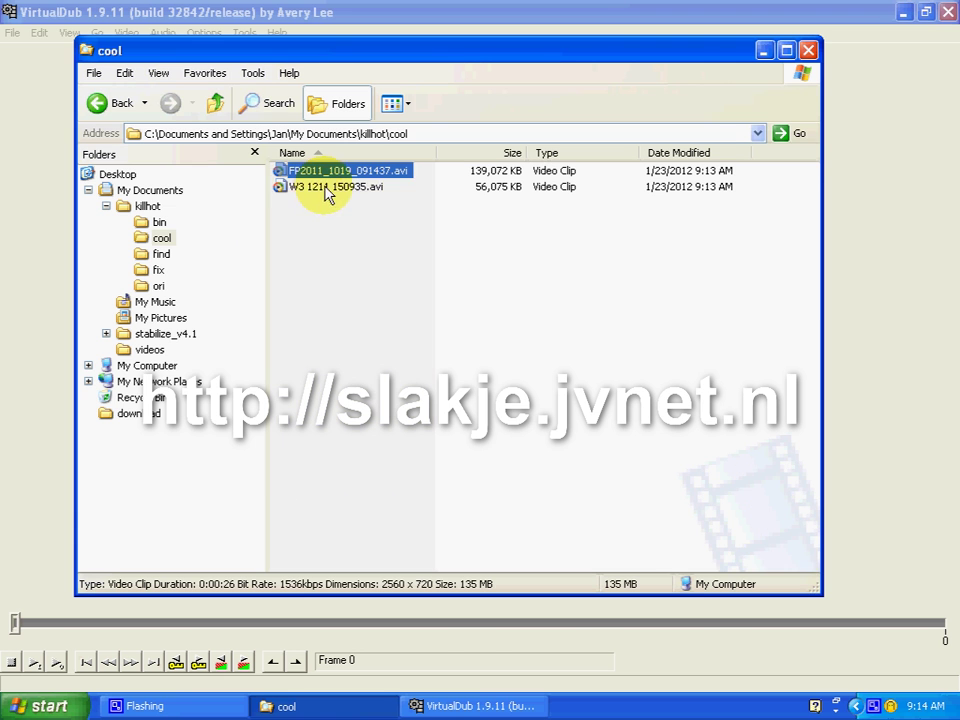
{"action": "left_click_drag", "start_coordinate": [325, 192], "coordinate": [54, 259]}
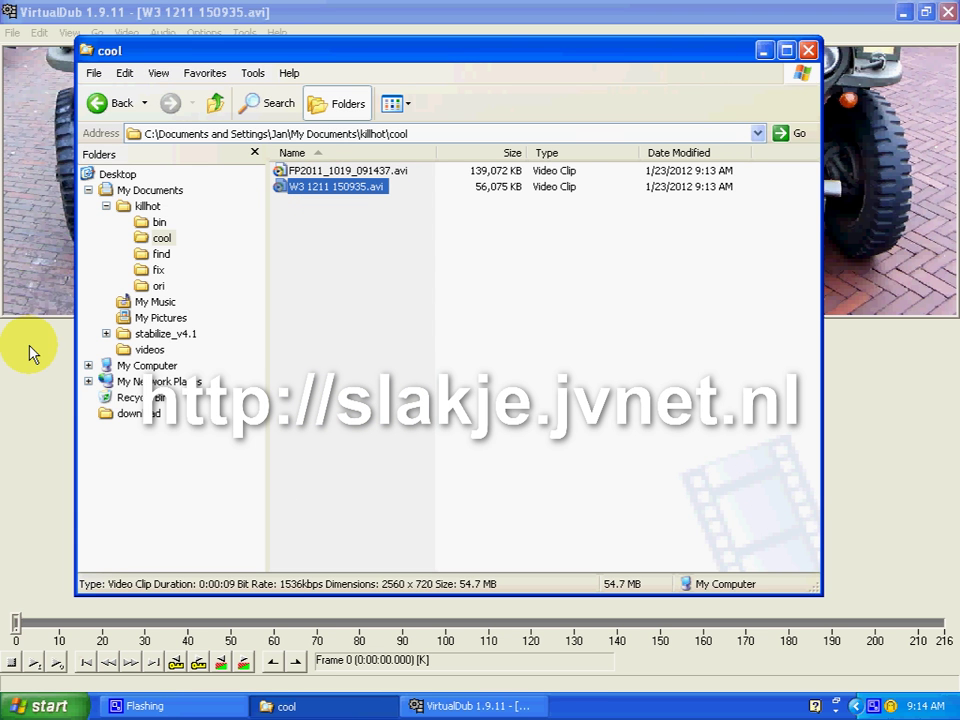
{"action": "left_click", "coordinate": [30, 352]}
{"action": "key", "text": "Right"}
{"action": "key", "text": "Right"}
{"action": "key", "text": "Right"}
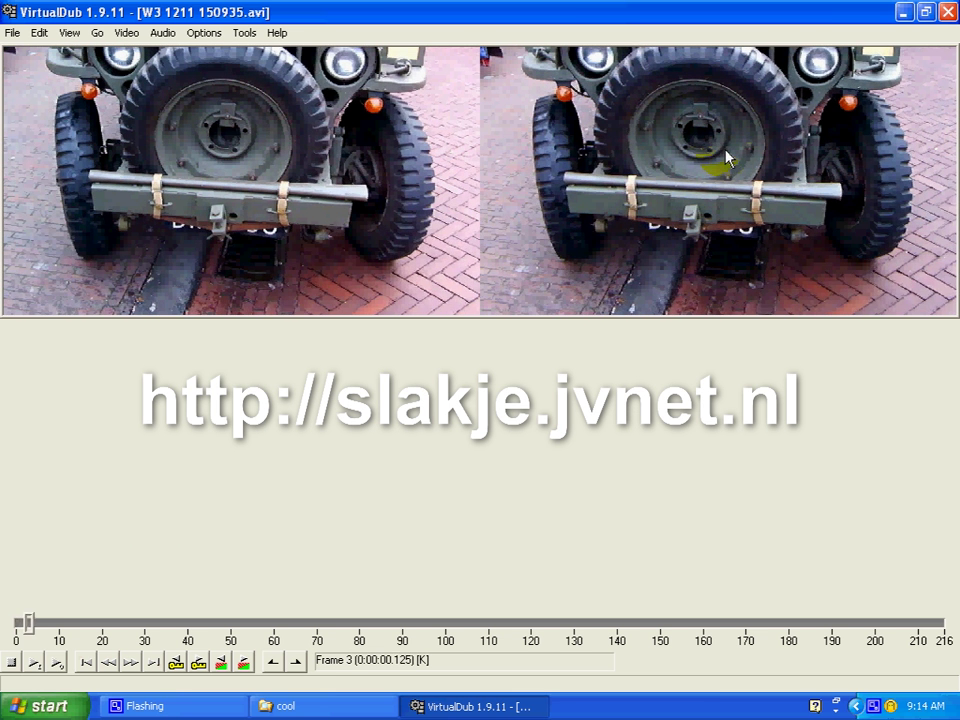
{"action": "key", "text": "Right"}
{"action": "key", "text": "Right"}
{"action": "key", "text": "Right"}
{"action": "key", "text": "Right"}
{"action": "left_click", "coordinate": [946, 12]}
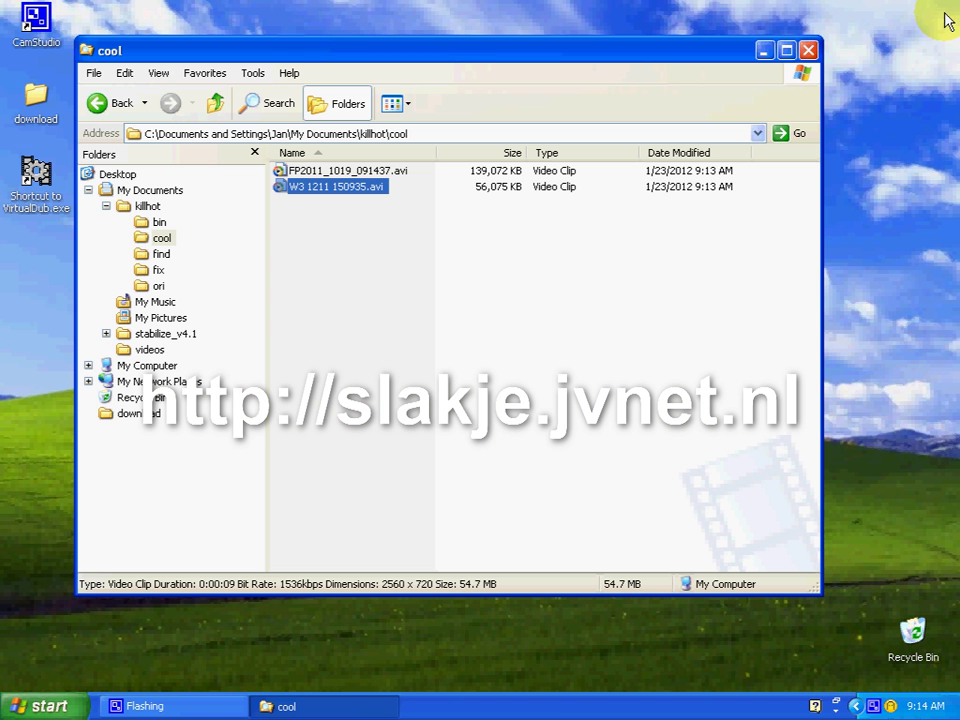
{"action": "left_click", "coordinate": [809, 51]}
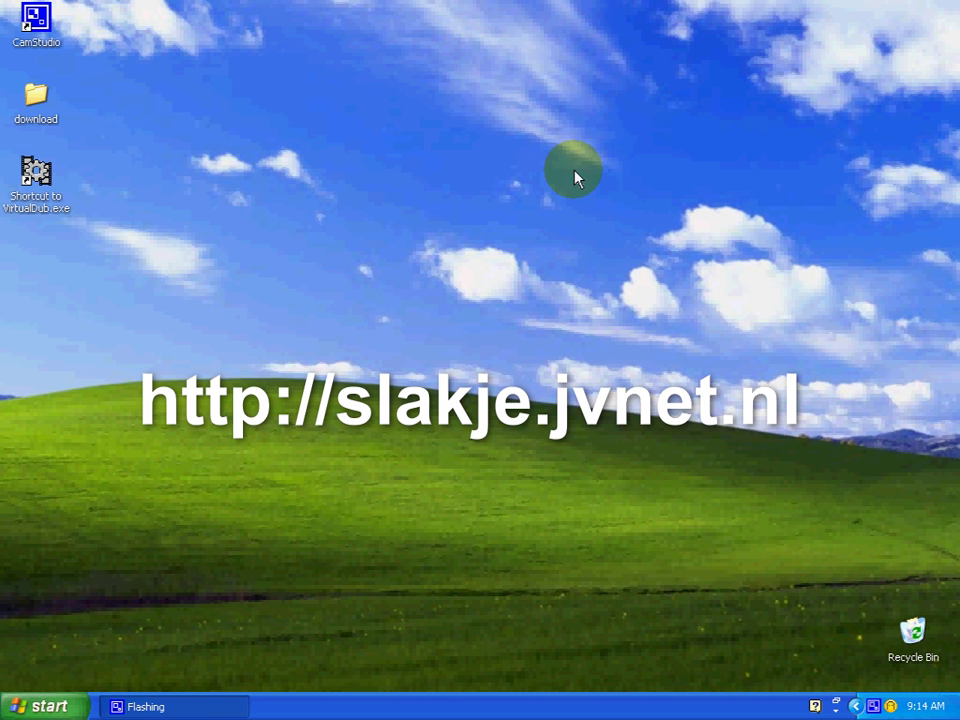